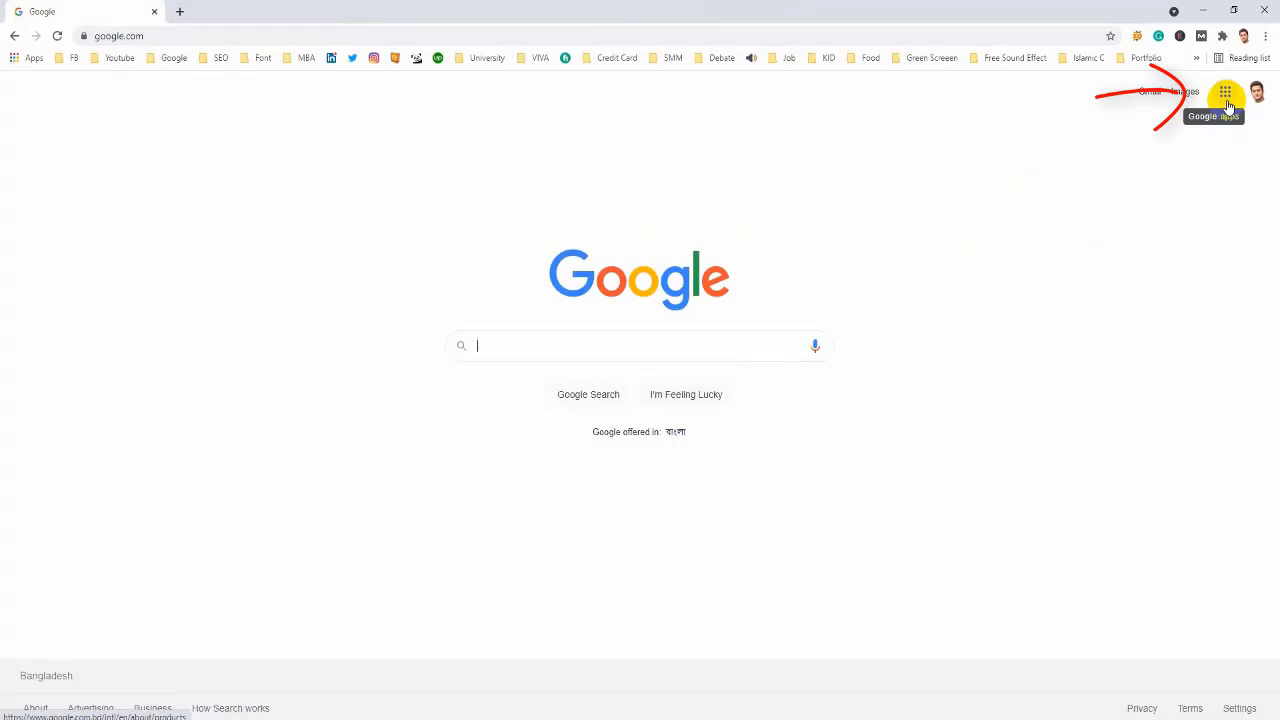
{"action": "left_click", "coordinate": [1226, 100]}
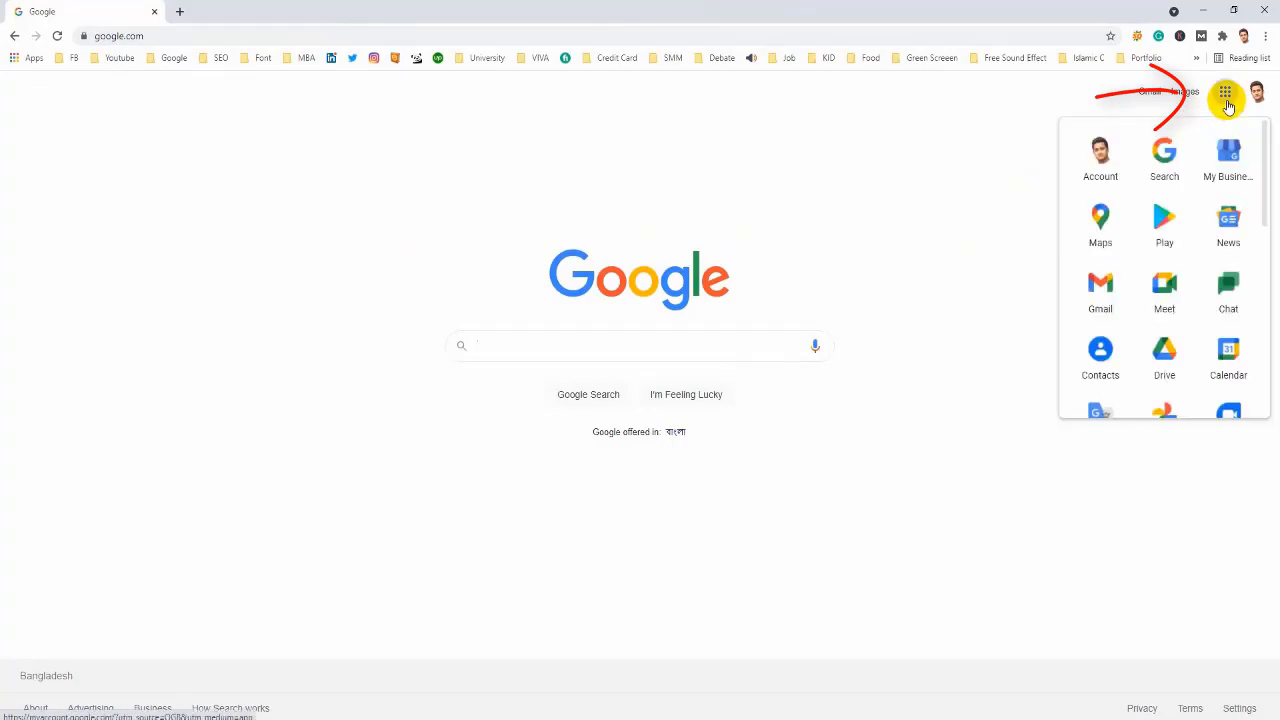
{"action": "scroll", "coordinate": [1180, 240], "scroll_direction": "down", "scroll_amount": 2}
{"action": "scroll", "coordinate": [1184, 253], "scroll_direction": "down", "scroll_amount": 5}
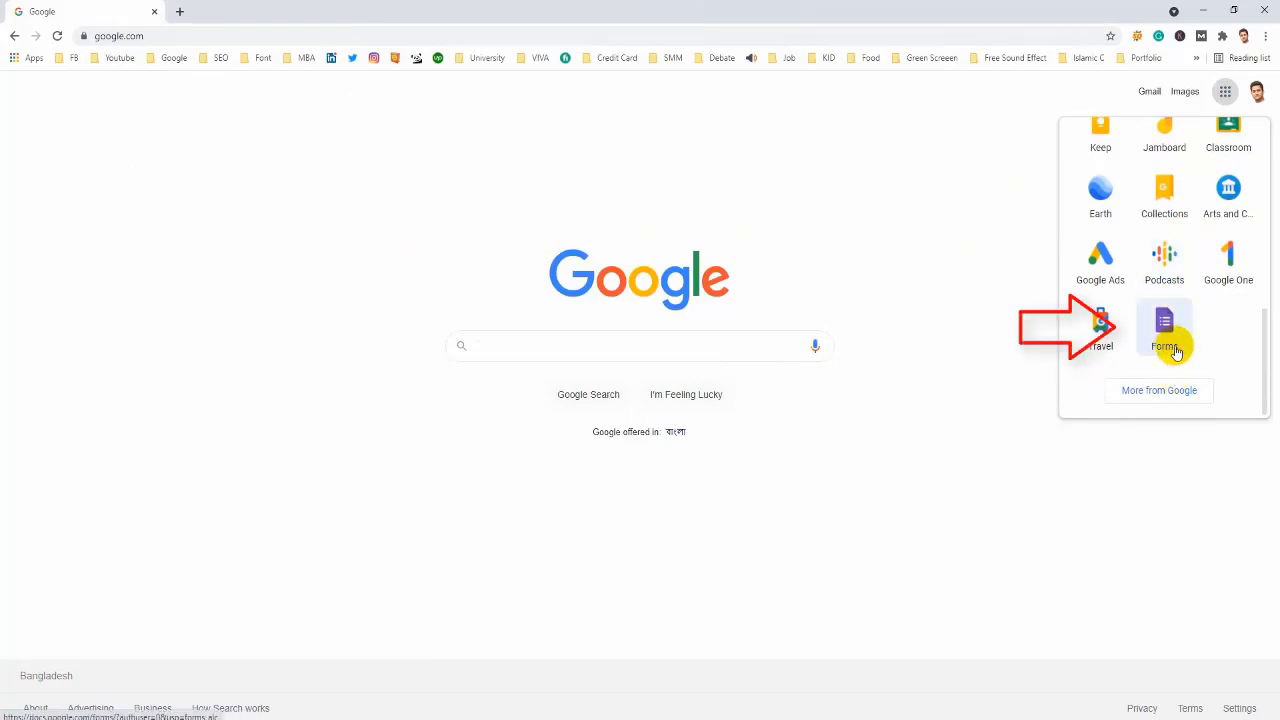
Step: Search Google for "google forms" and go to the personal version of Google Forms from its product page
{"action": "left_click", "coordinate": [490, 342]}
{"action": "type", "text": "go"}
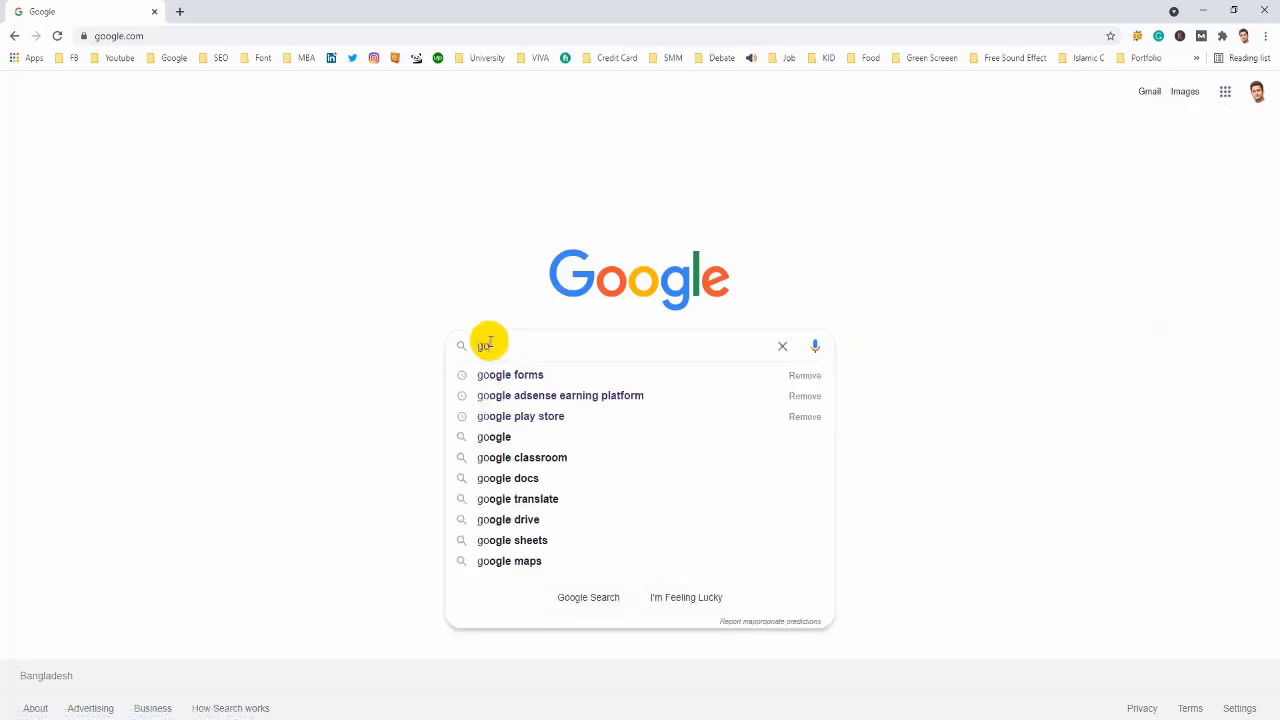
{"action": "key", "text": "Down"}
{"action": "key", "text": "Return"}
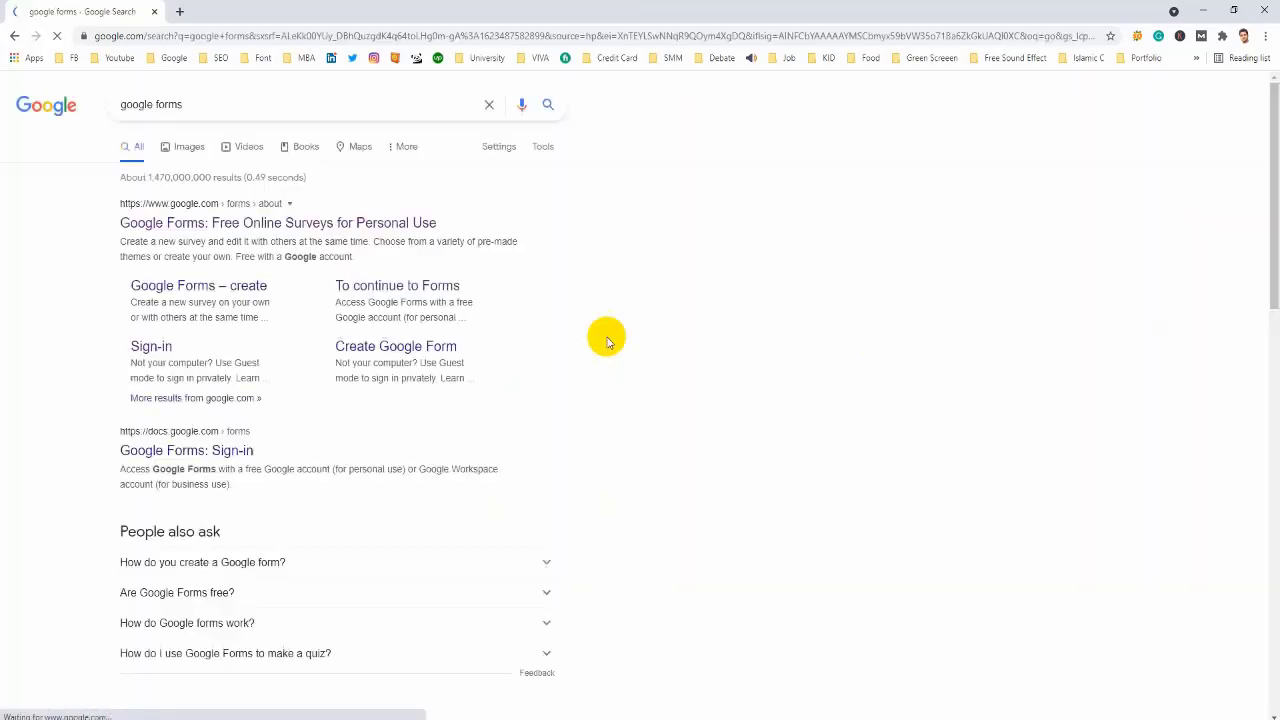
{"action": "left_click", "coordinate": [305, 232]}
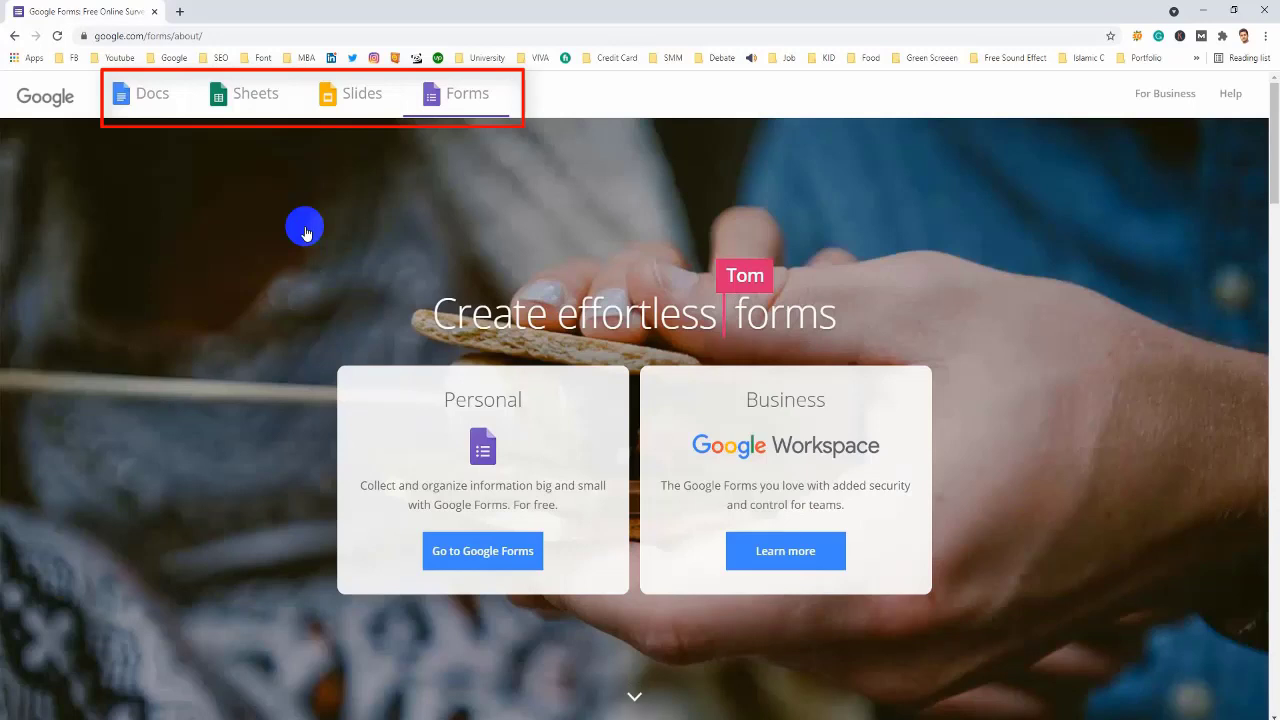
{"action": "left_click", "coordinate": [530, 566]}
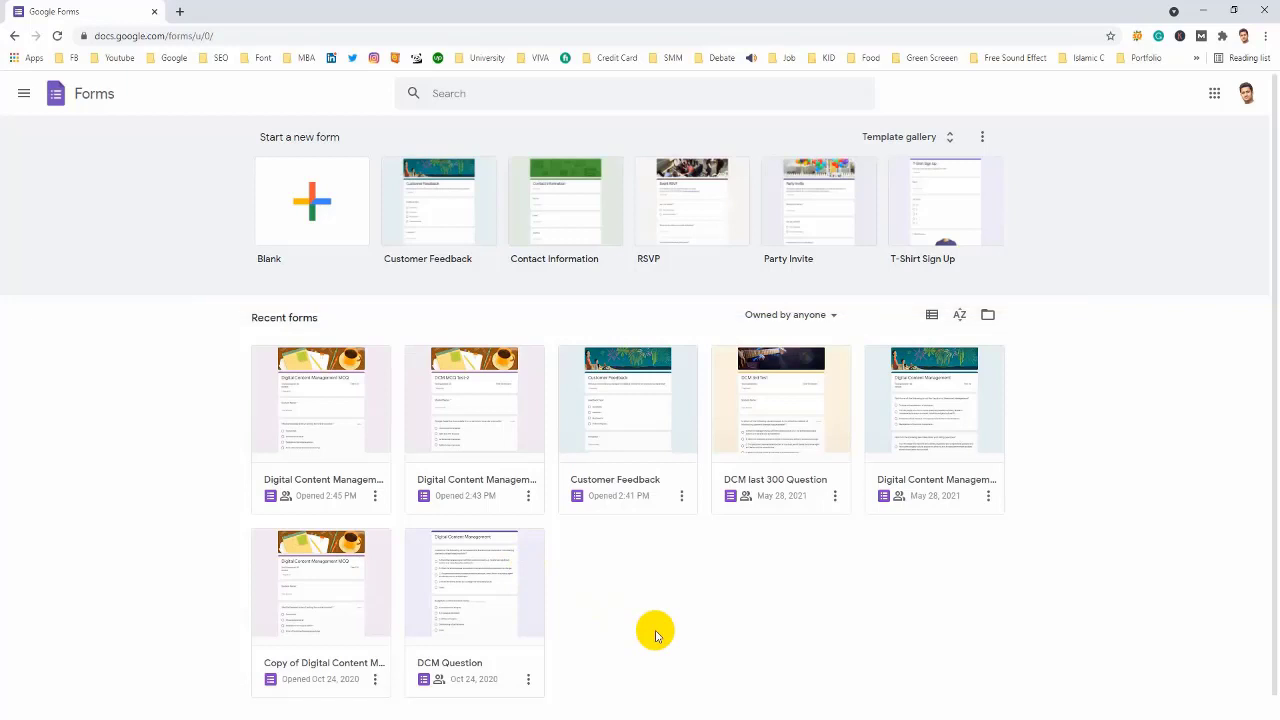
Step: Examine the Personal, Work and Education form templates in the template gallery and return to the Forms home page
{"action": "left_click", "coordinate": [924, 142]}
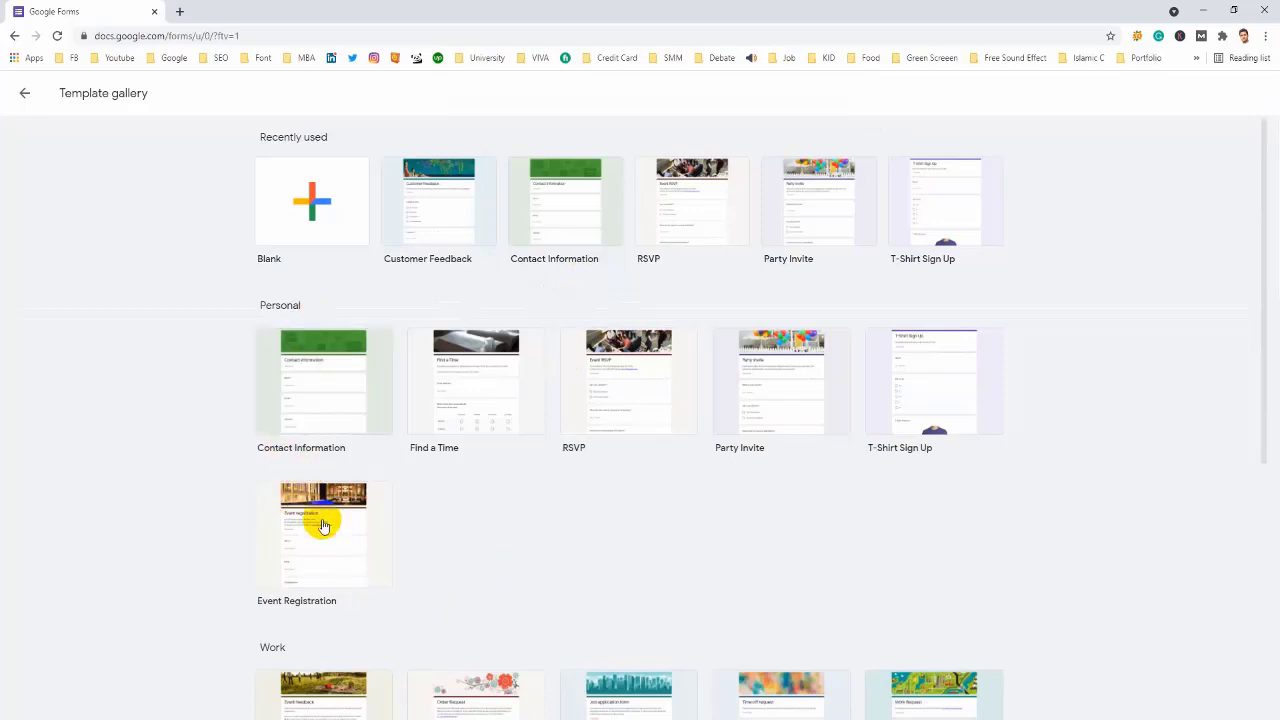
{"action": "scroll", "coordinate": [417, 571], "scroll_direction": "down", "scroll_amount": 4}
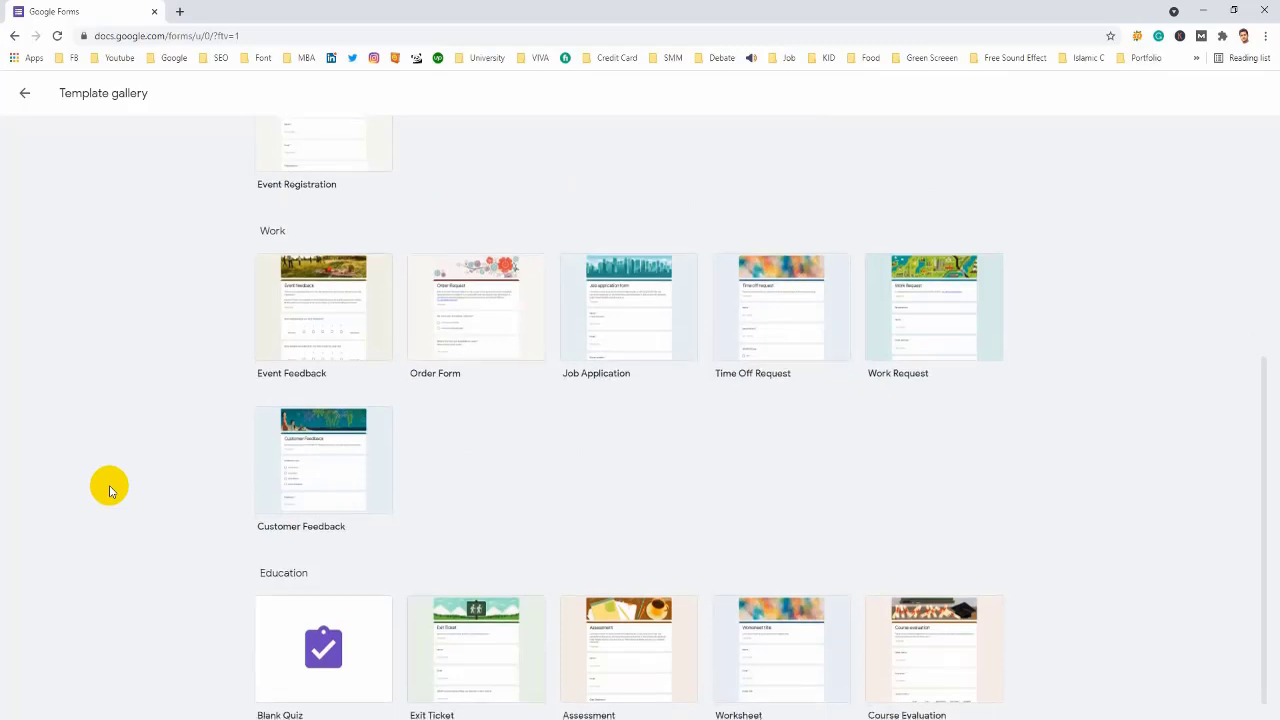
{"action": "scroll", "coordinate": [109, 485], "scroll_direction": "down", "scroll_amount": 1}
{"action": "left_click", "coordinate": [24, 96]}
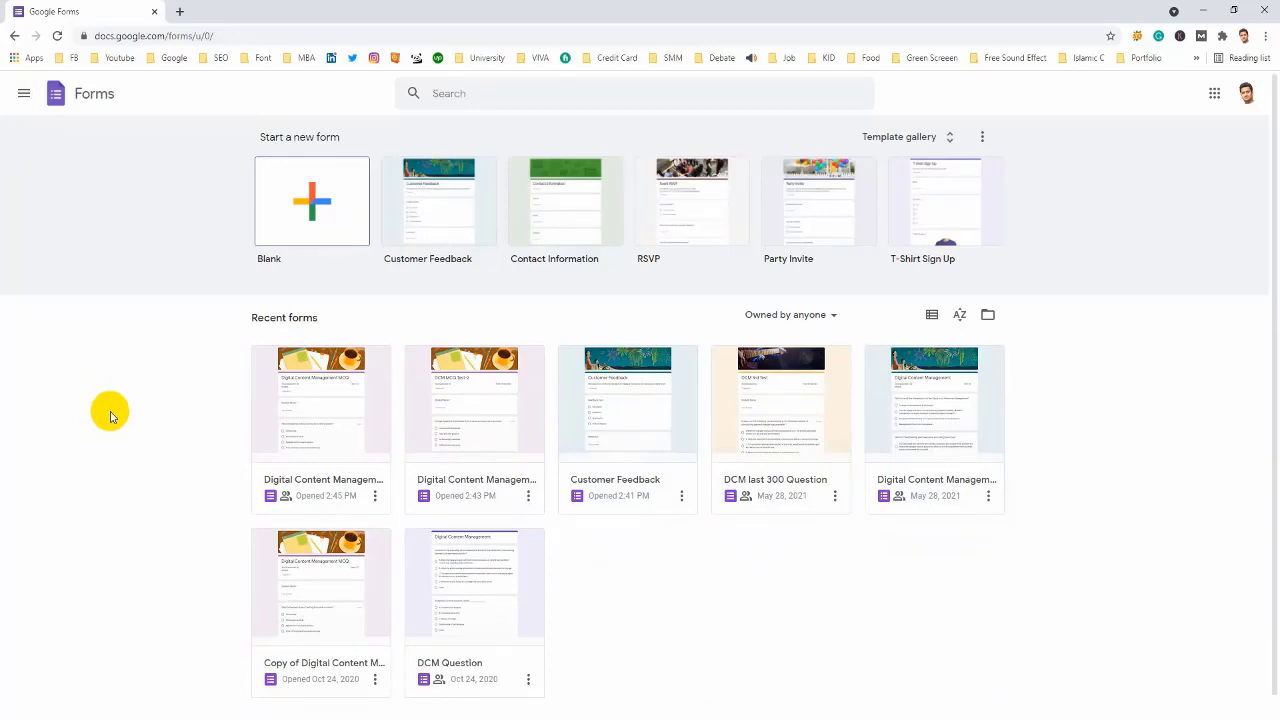
Step: Open the Digital Content Management MCQ form in a new browser tab and look through its questions
{"action": "left_click", "coordinate": [375, 495]}
{"action": "left_click", "coordinate": [370, 583]}
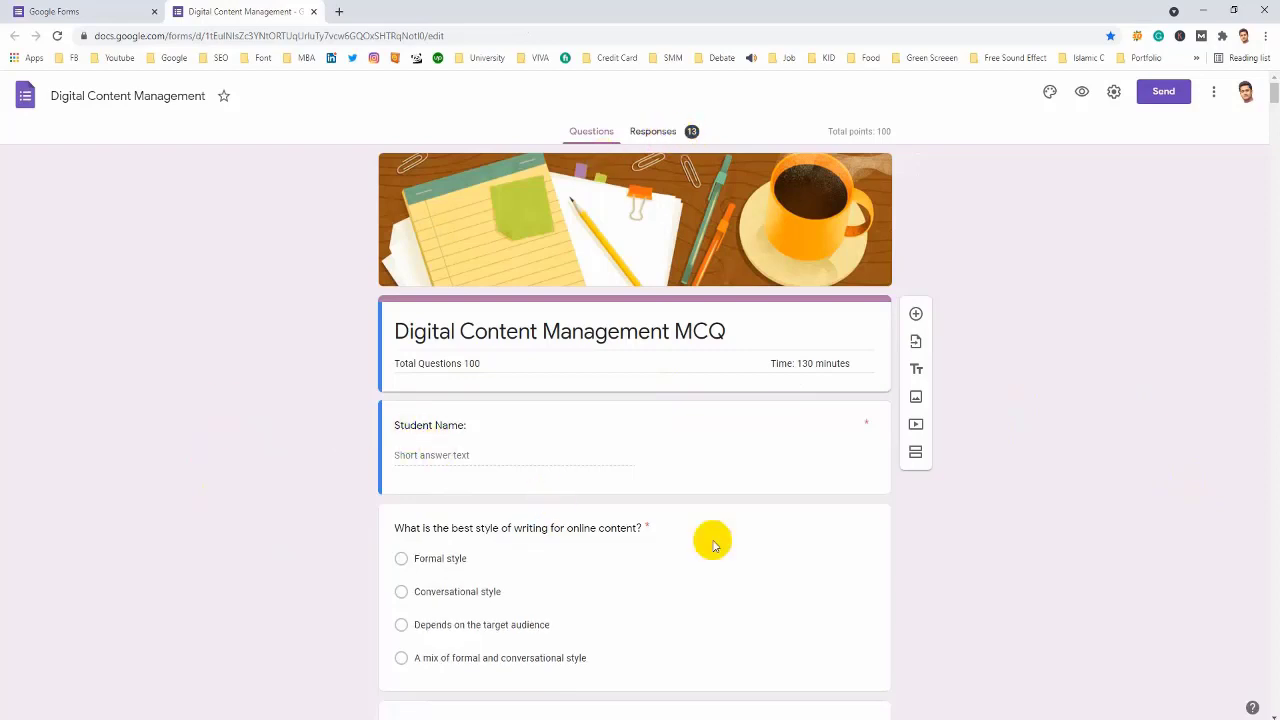
{"action": "scroll", "coordinate": [956, 580], "scroll_direction": "down", "scroll_amount": 15}
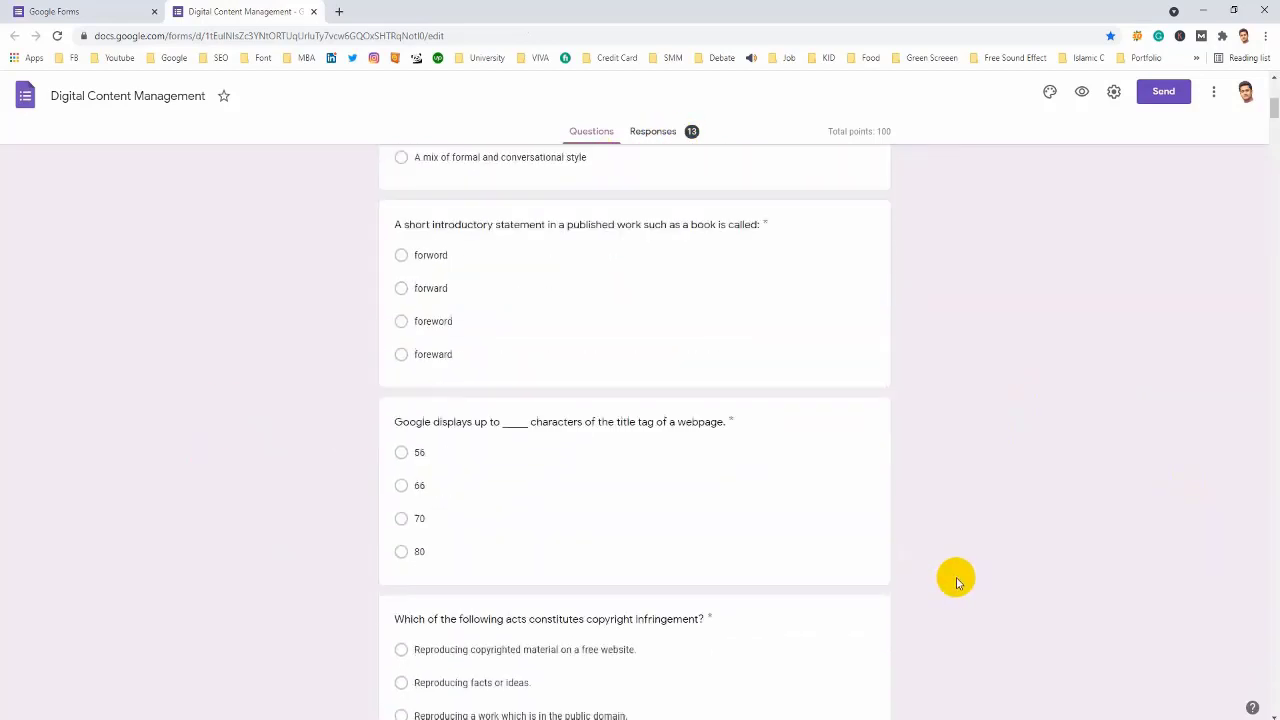
{"action": "scroll", "coordinate": [956, 582], "scroll_direction": "down", "scroll_amount": 3}
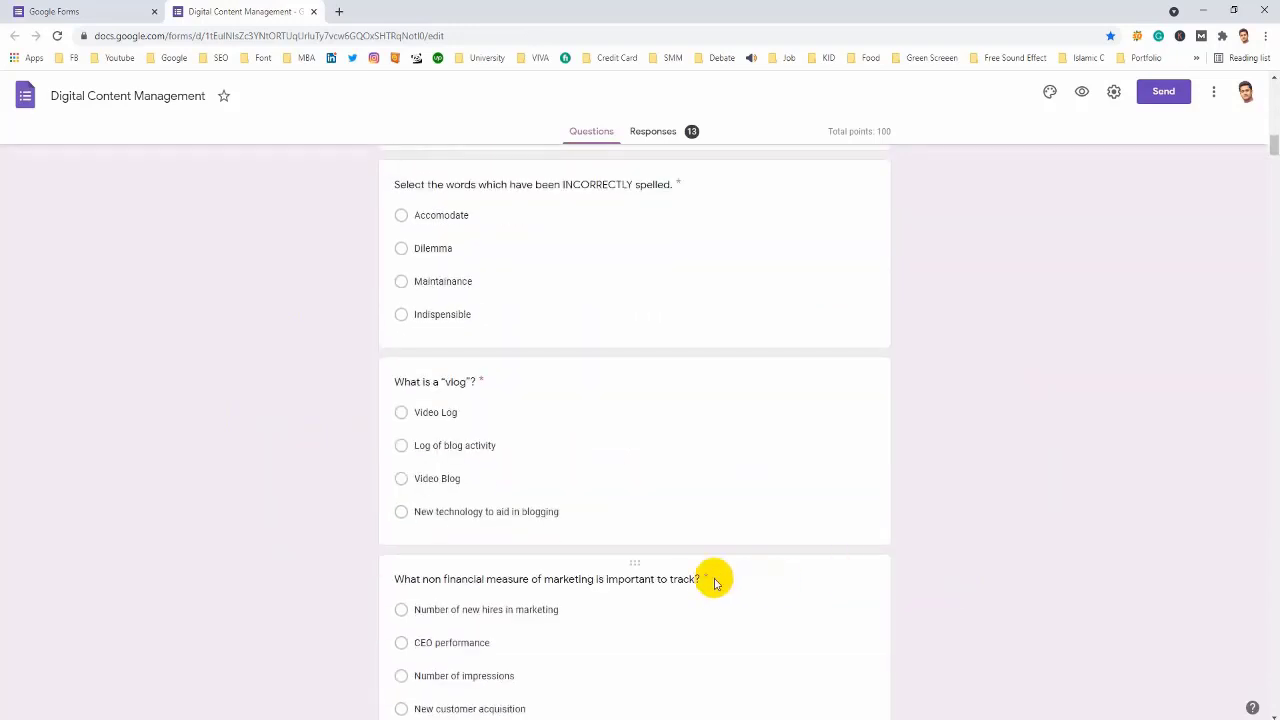
{"action": "scroll", "coordinate": [1157, 662], "scroll_direction": "up", "scroll_amount": 15}
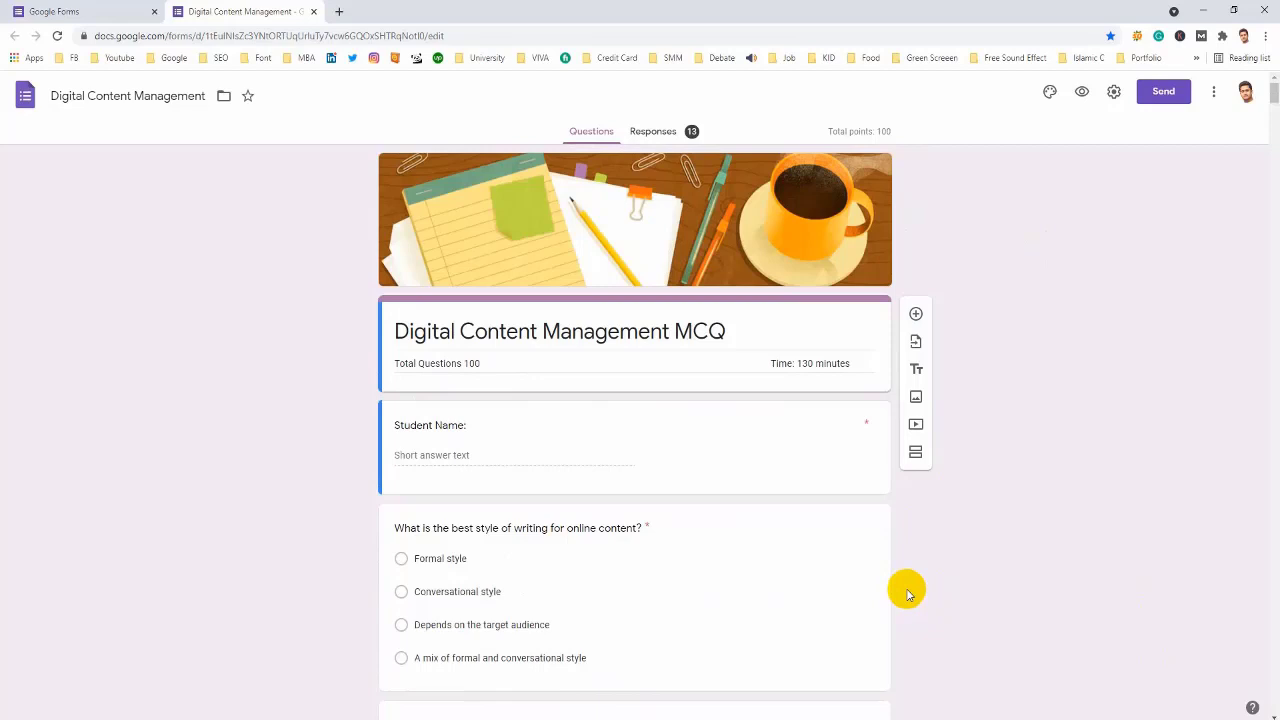
{"action": "scroll", "coordinate": [907, 593], "scroll_direction": "down", "scroll_amount": 4}
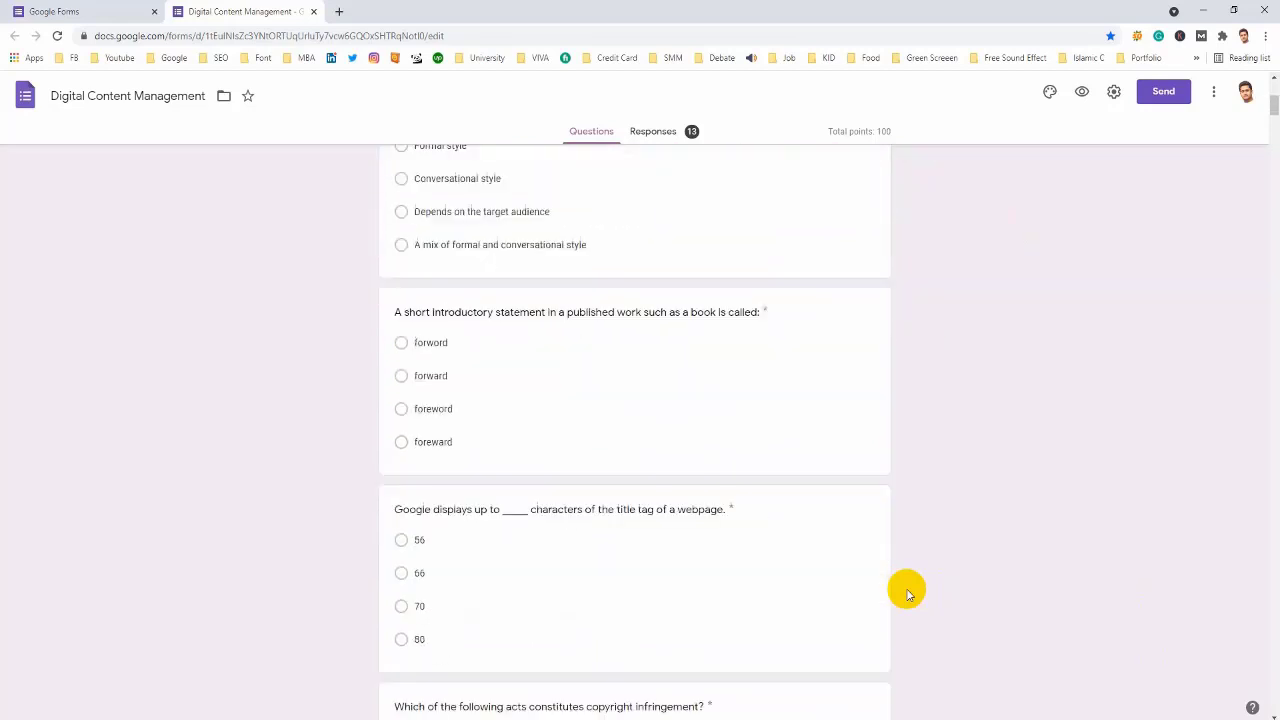
{"action": "scroll", "coordinate": [906, 591], "scroll_direction": "up", "scroll_amount": 4}
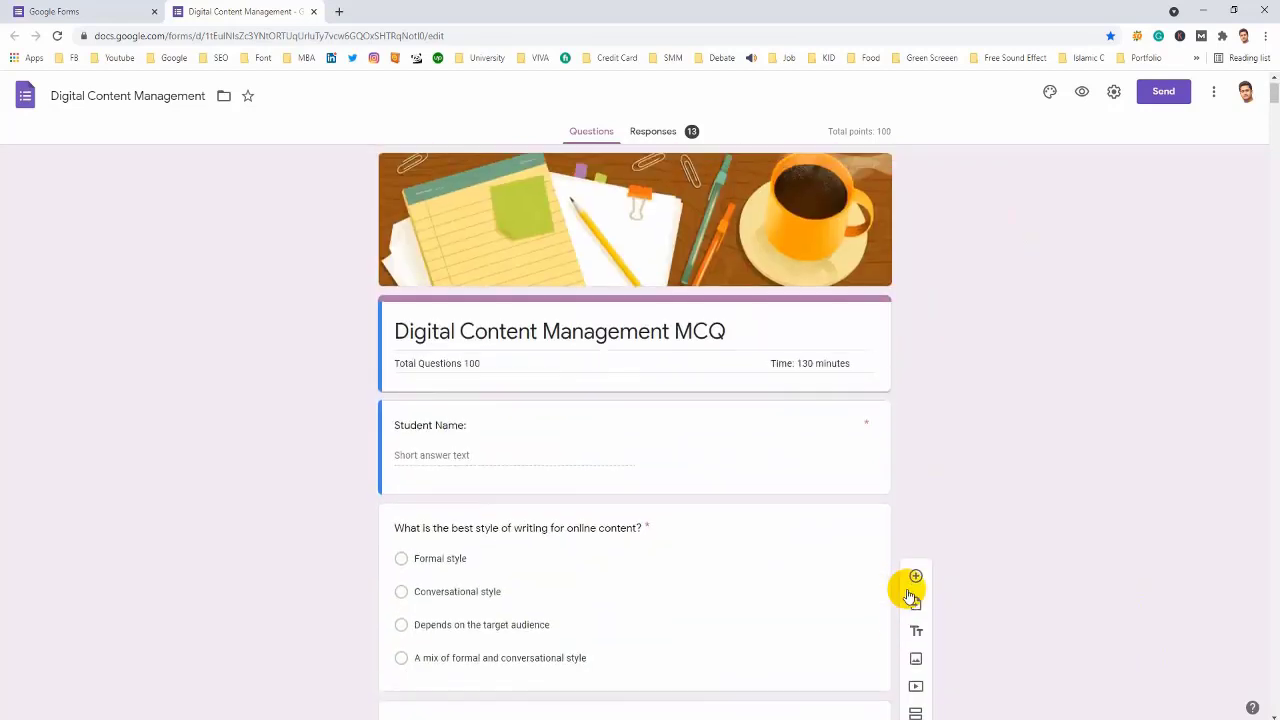
Step: Create a new blank form from the Forms home page and compare it with the Digital Content Management form
{"action": "left_click", "coordinate": [135, 12]}
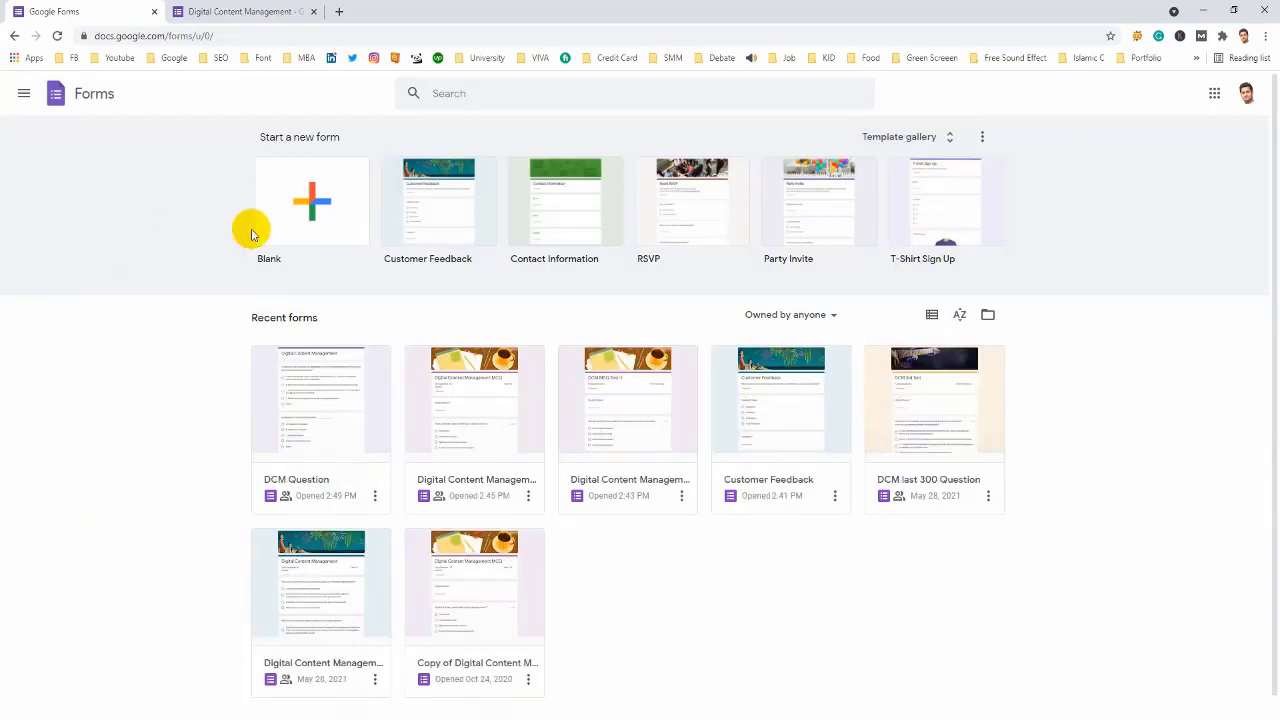
{"action": "left_click", "coordinate": [311, 217]}
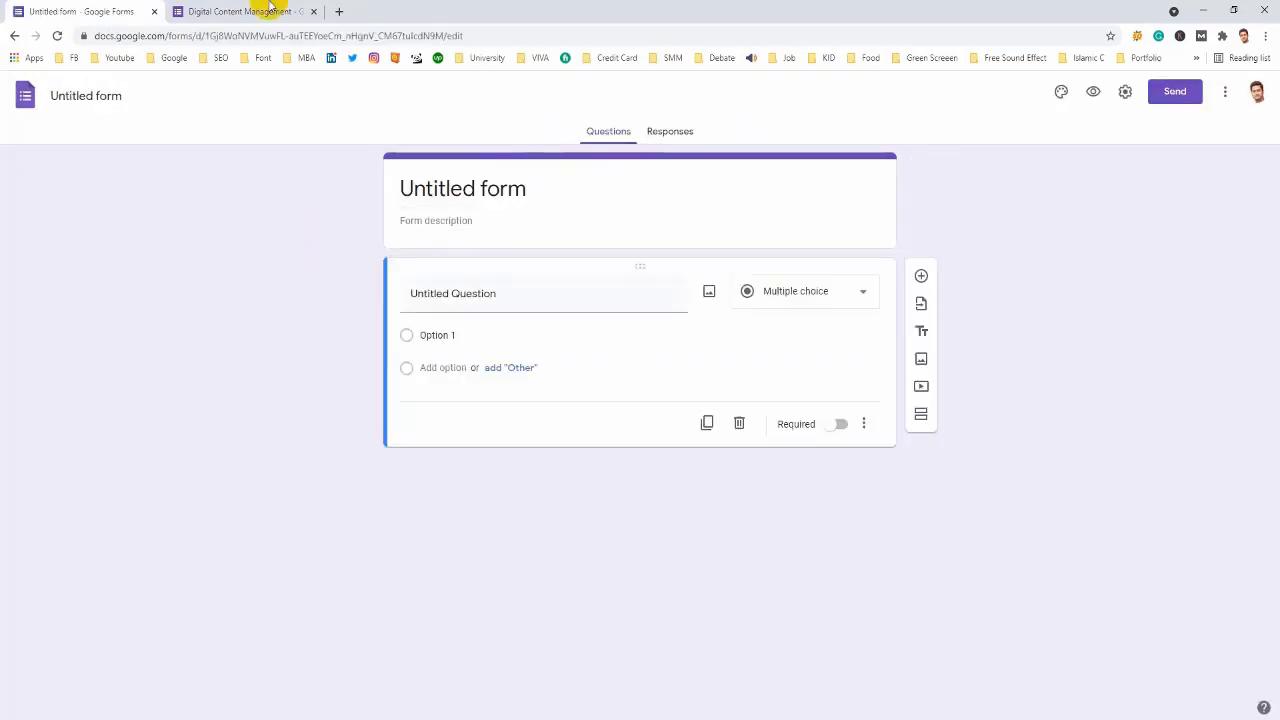
{"action": "left_click", "coordinate": [266, 11]}
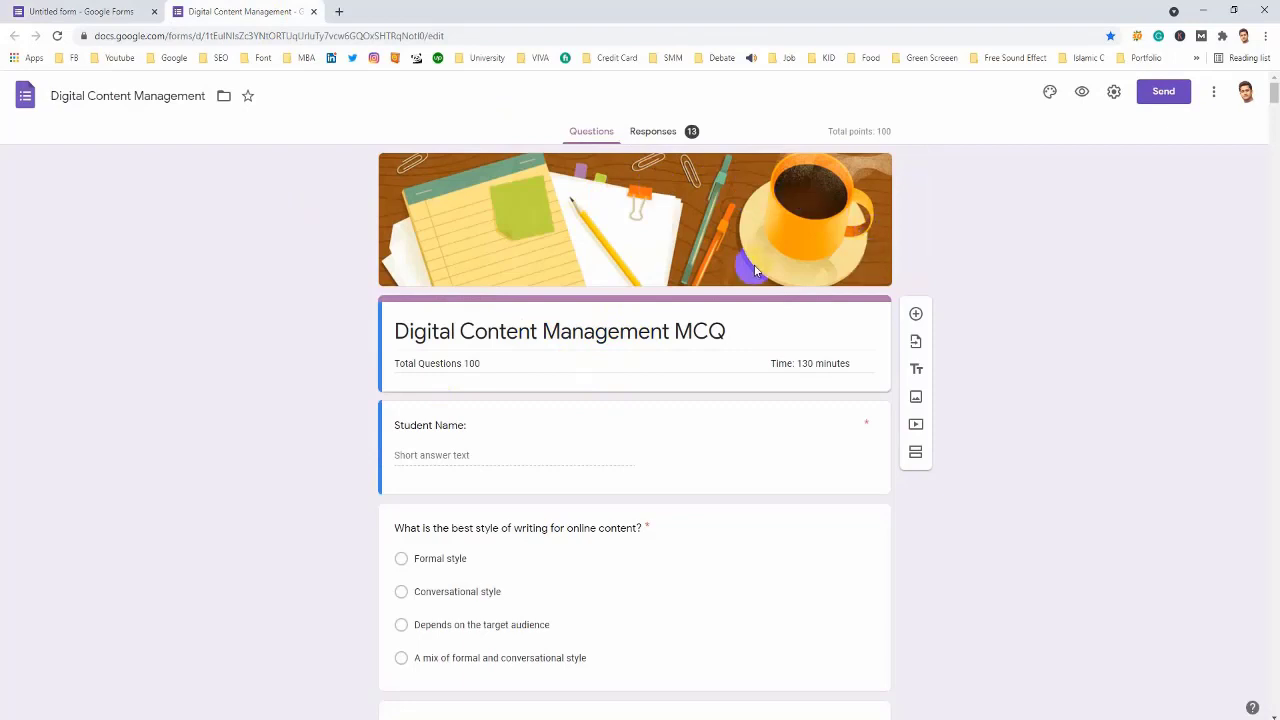
{"action": "left_click", "coordinate": [35, 11]}
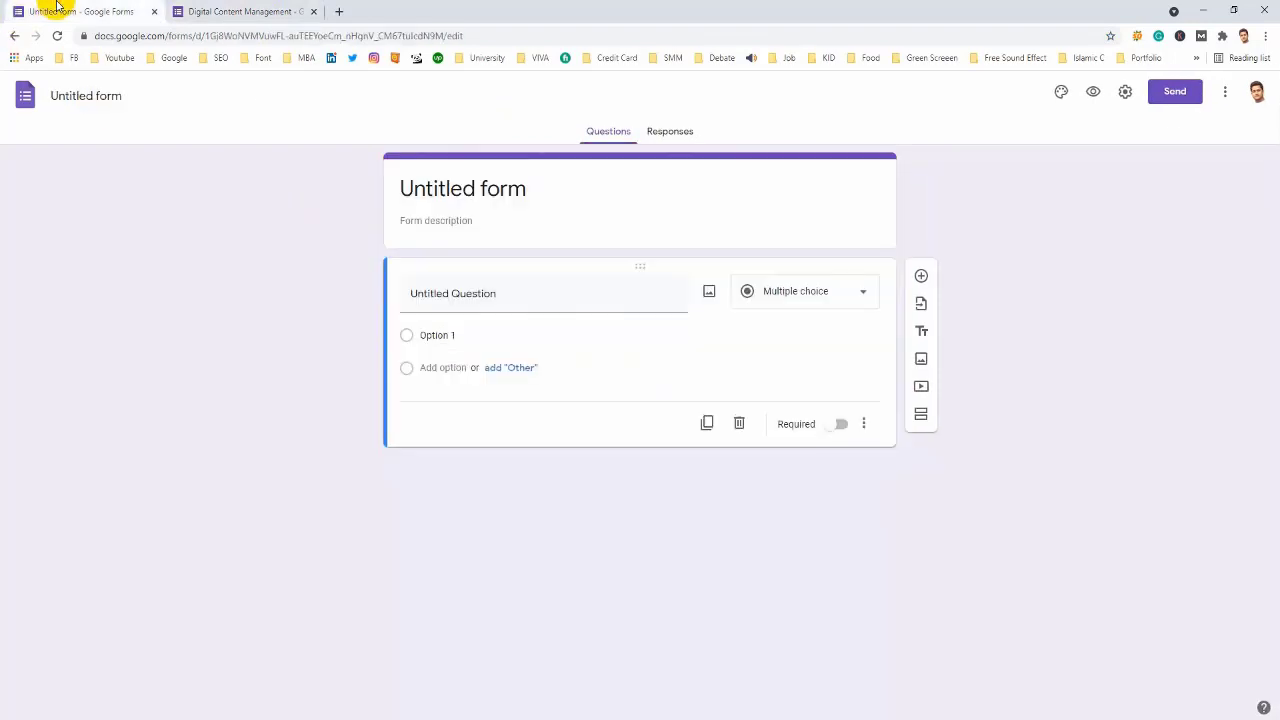
Step: Insert the bookshelf illustration from the theme images as the blank form's header
{"action": "left_click", "coordinate": [1060, 93]}
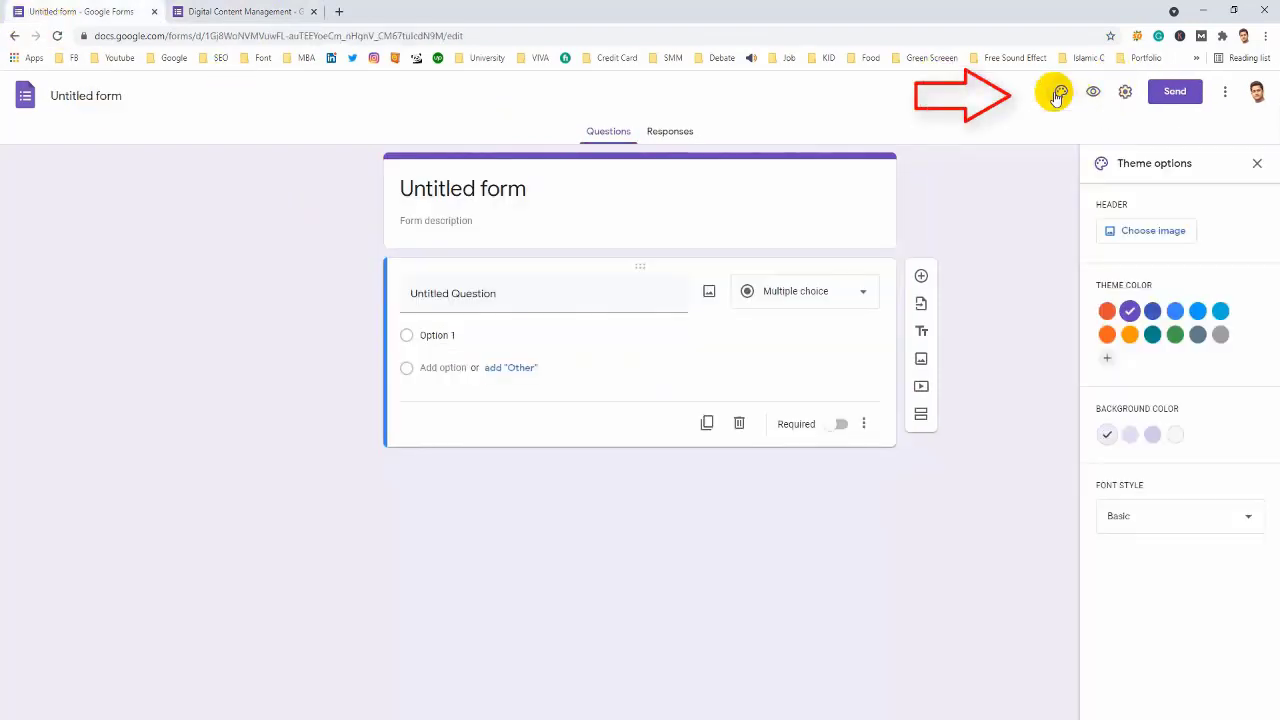
{"action": "left_click", "coordinate": [1140, 230]}
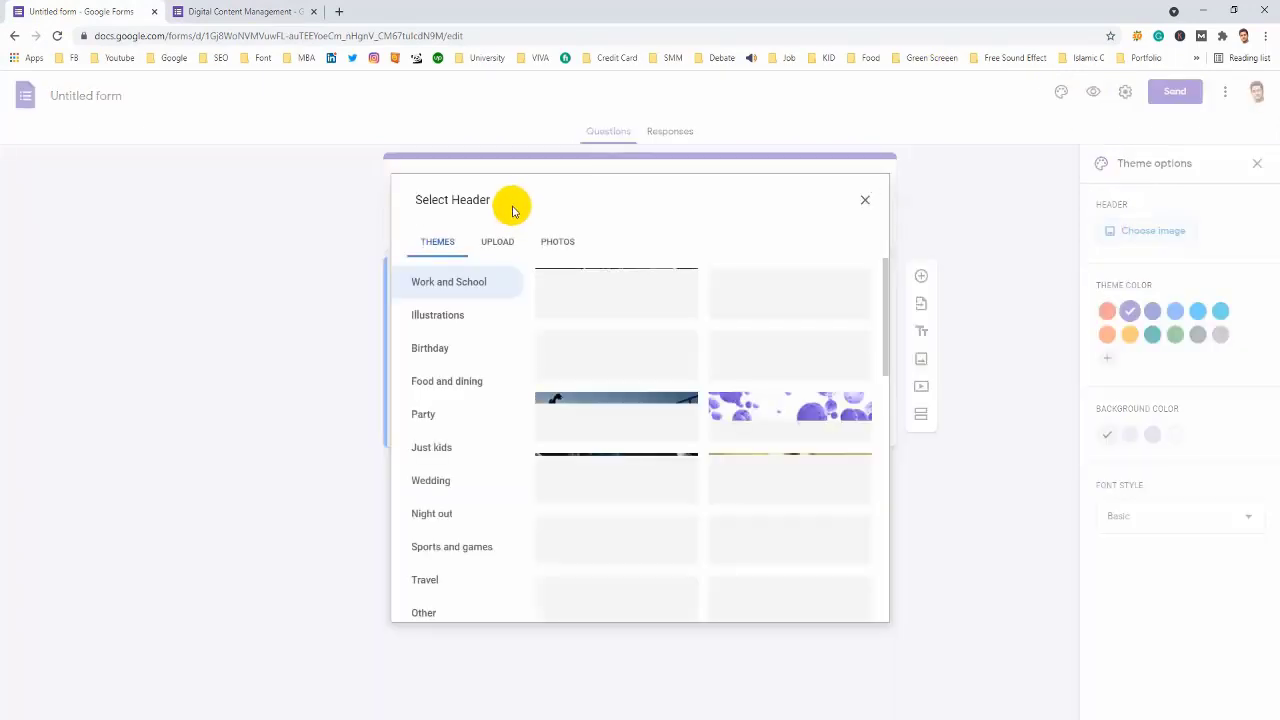
{"action": "scroll", "coordinate": [740, 490], "scroll_direction": "down", "scroll_amount": 10}
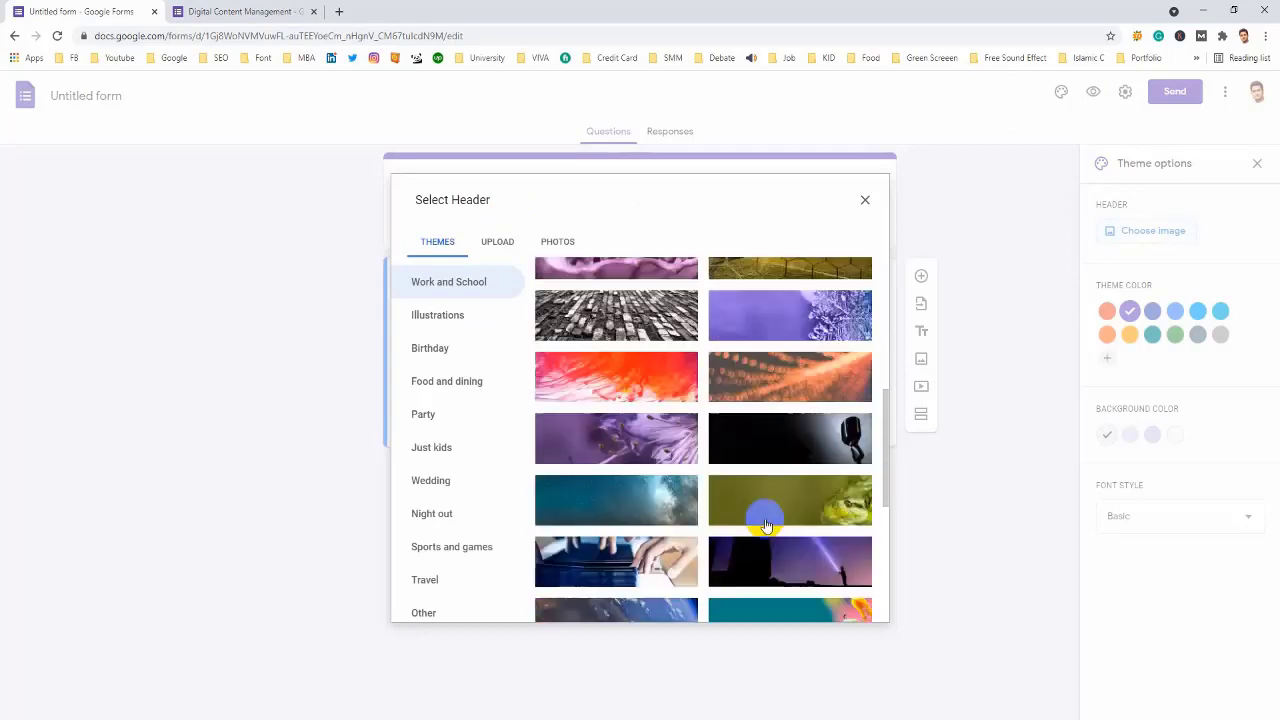
{"action": "scroll", "coordinate": [765, 525], "scroll_direction": "down", "scroll_amount": 3}
{"action": "left_click", "coordinate": [616, 490]}
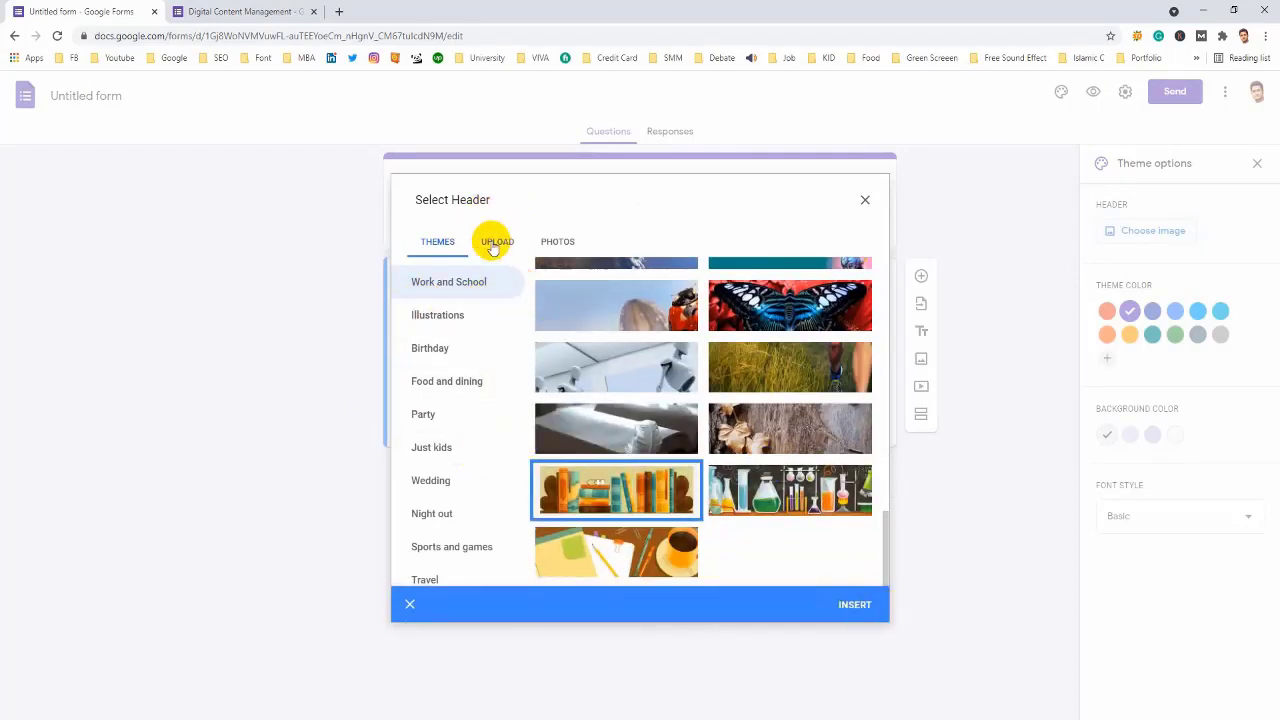
{"action": "left_click", "coordinate": [855, 604]}
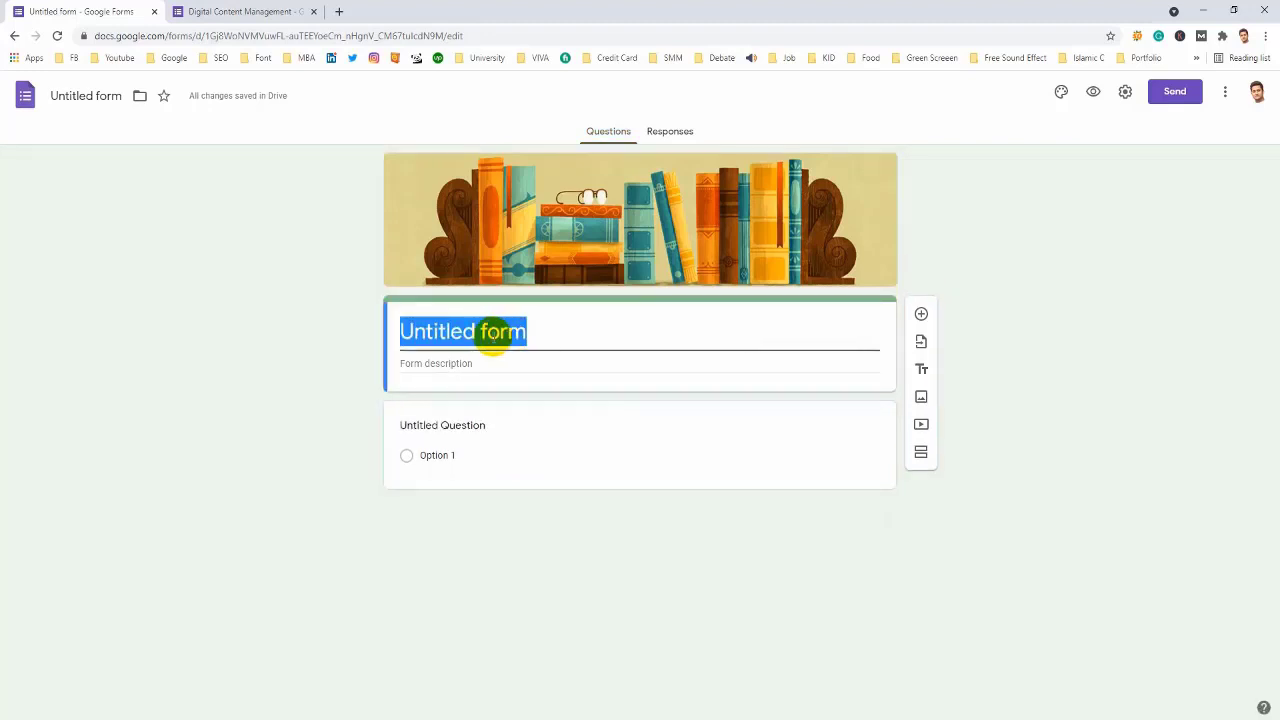
Step: Replace the form's title with "ডিজিটাল মার্কেটিং ......... পরীক্ষা"
{"action": "key", "text": "BackSpace"}
{"action": "type", "text": "ডিজিটাল মার্কেটিং"}
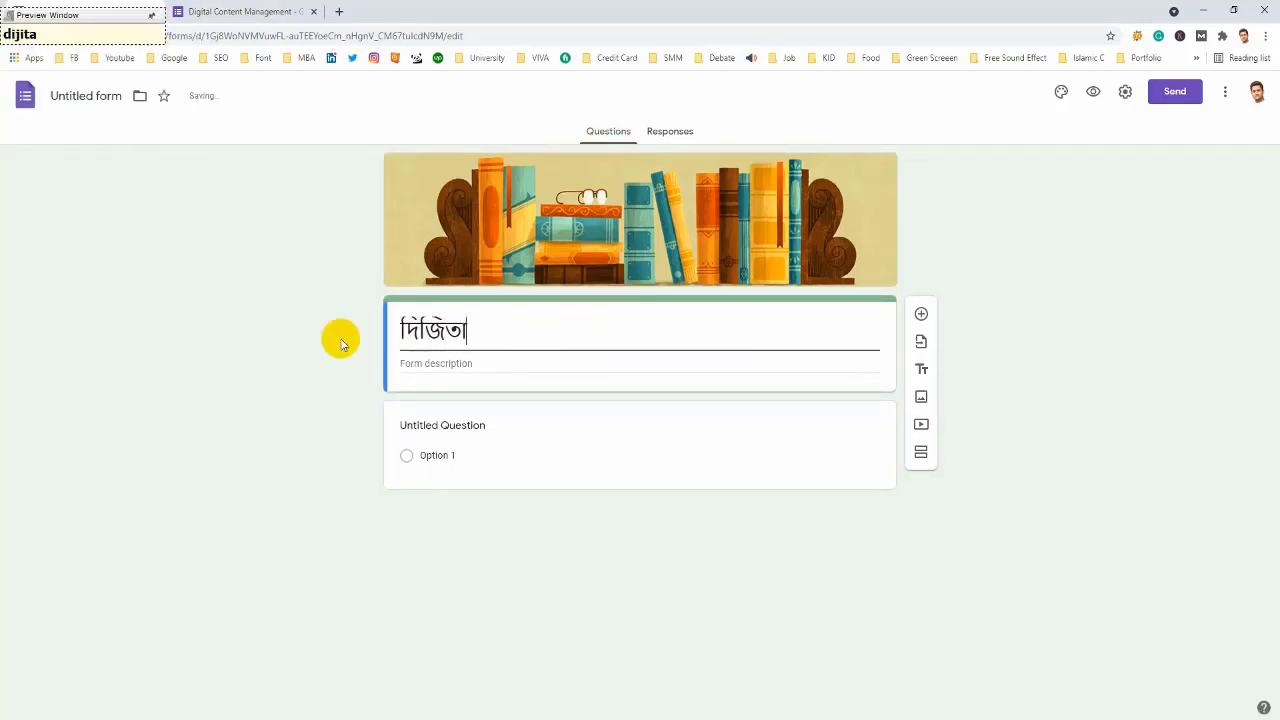
{"action": "type", "text": " ......... পরীক্ষা"}
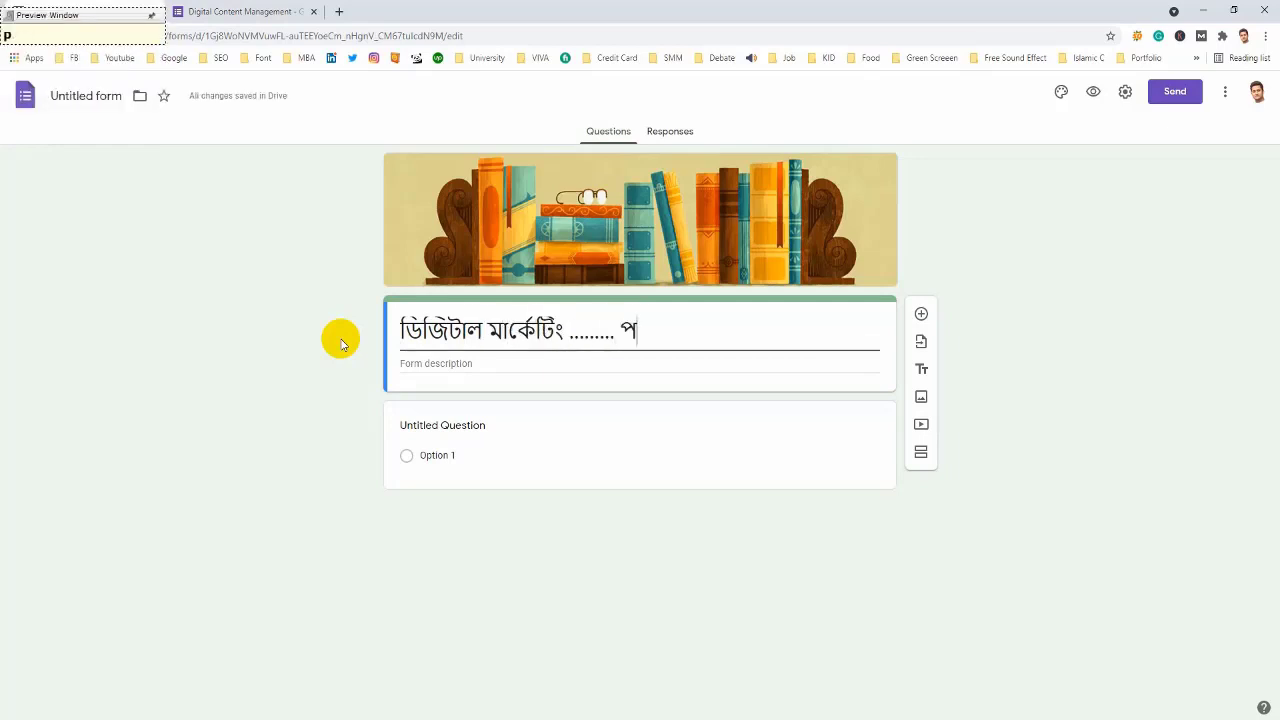
Step: Copy the Digital Content Management form's description line into the new form's description as plain text and set its time to 100 minutes
{"action": "left_click", "coordinate": [457, 366]}
{"action": "left_click", "coordinate": [190, 11]}
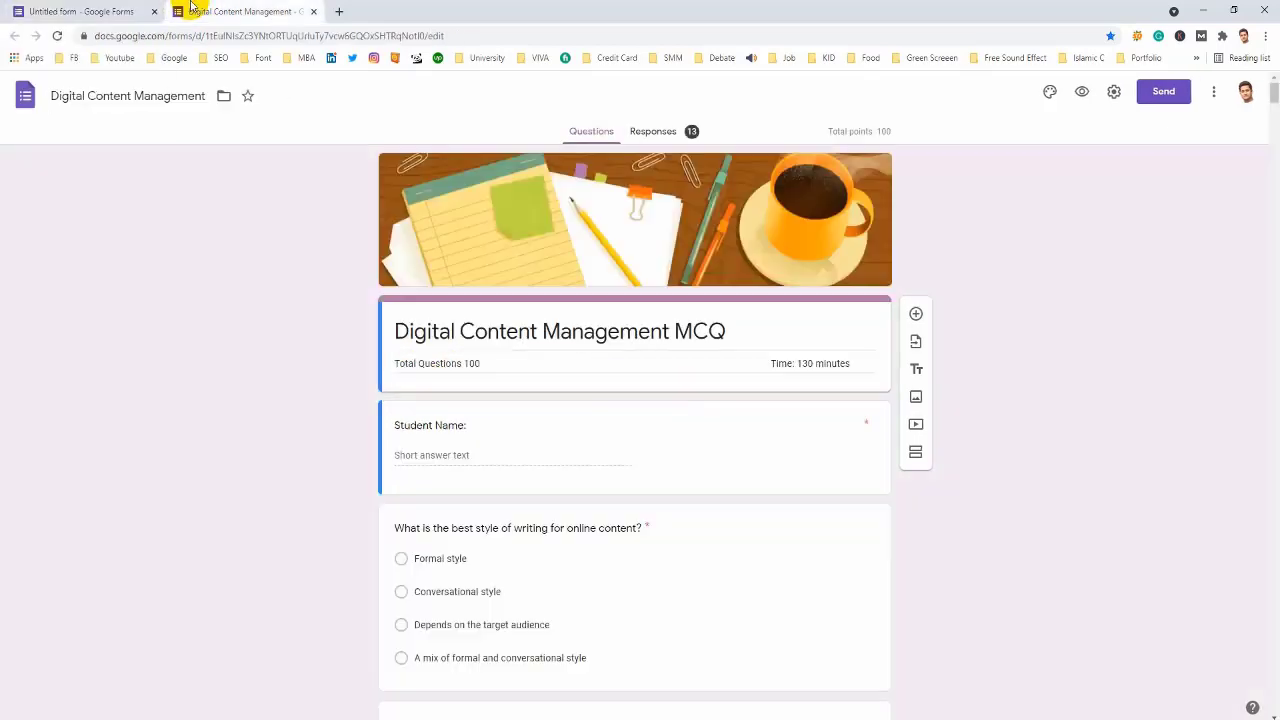
{"action": "triple_click", "coordinate": [478, 363]}
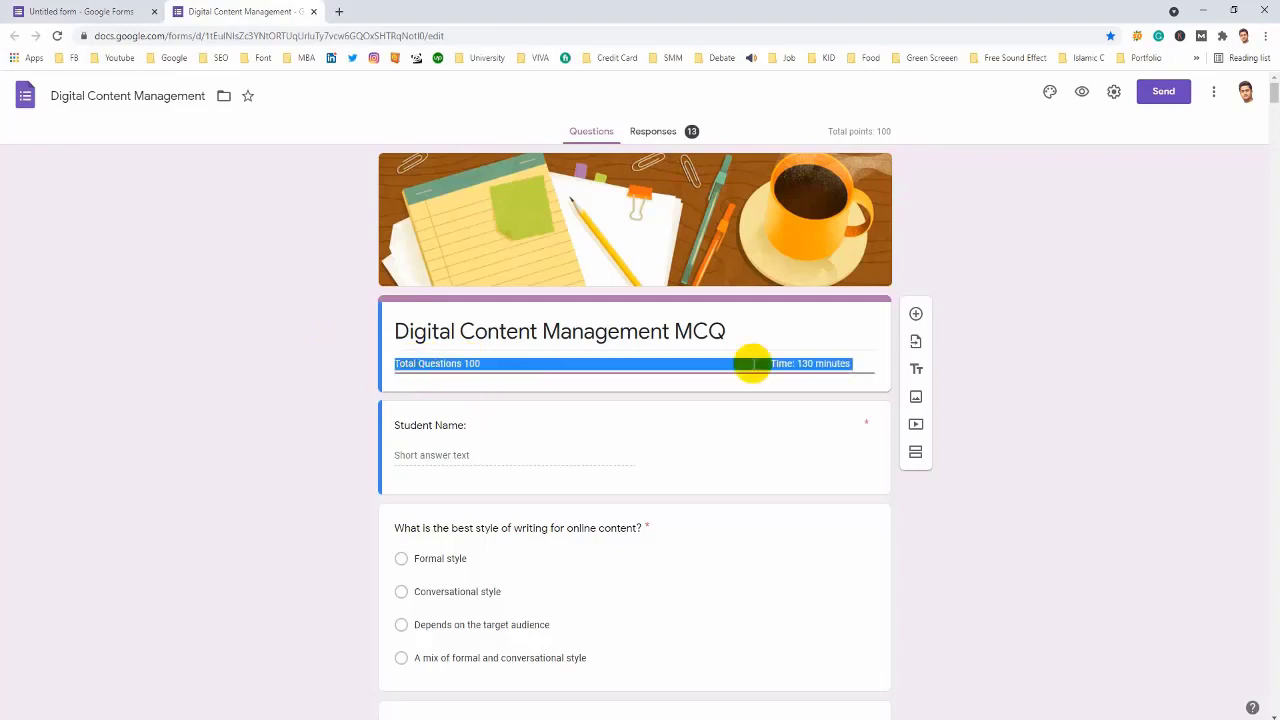
{"action": "right_click", "coordinate": [829, 363]}
{"action": "left_click", "coordinate": [850, 389]}
{"action": "left_click", "coordinate": [80, 11]}
{"action": "right_click", "coordinate": [546, 366]}
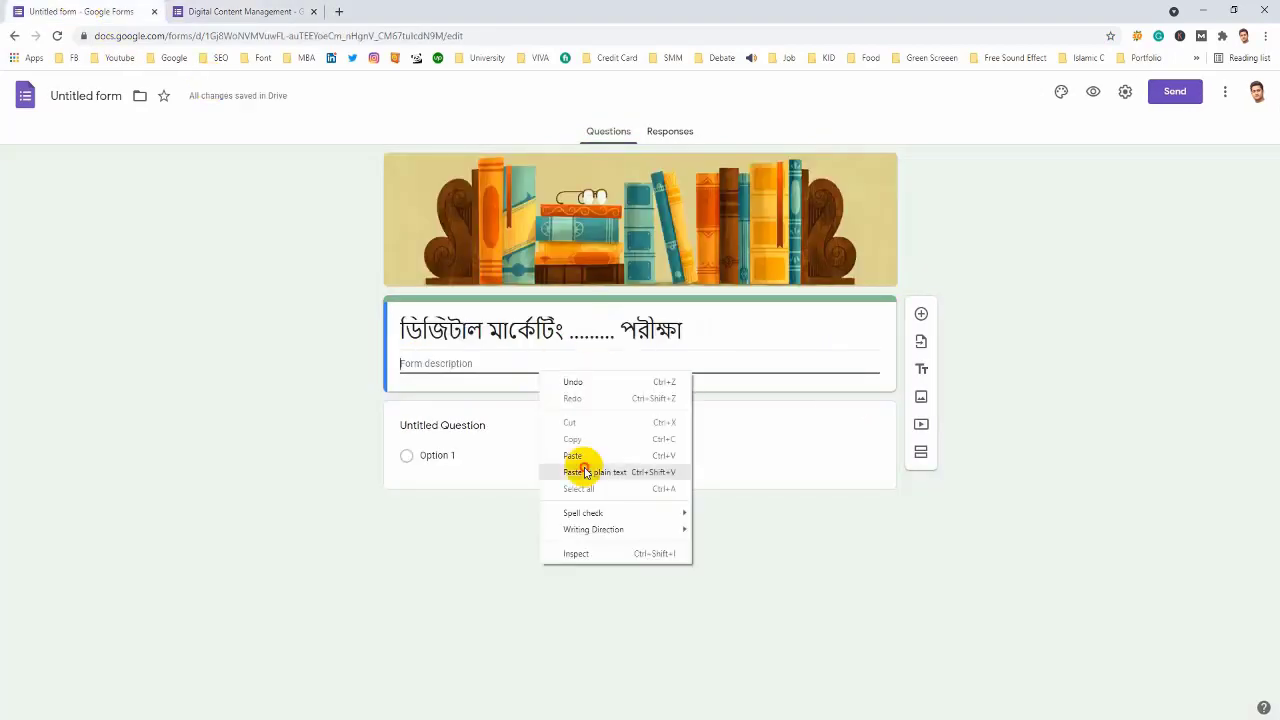
{"action": "left_click", "coordinate": [580, 469]}
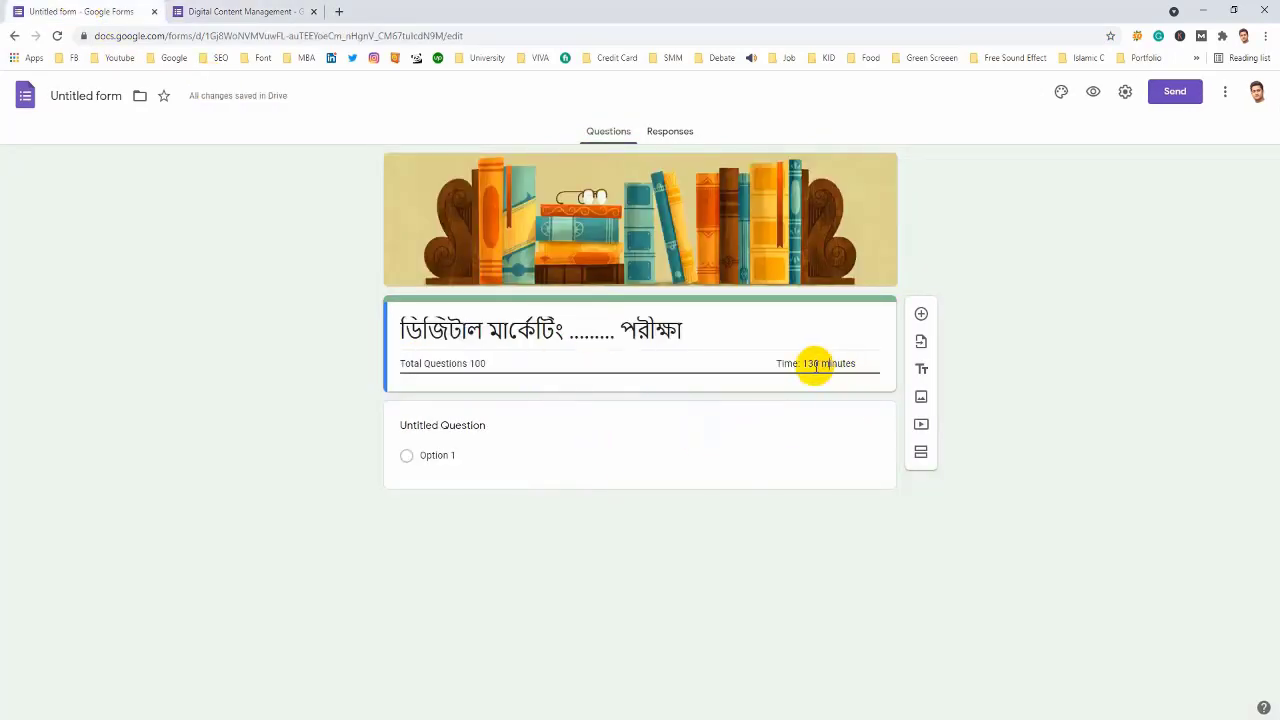
{"action": "key", "text": "ctrl+Tab"}
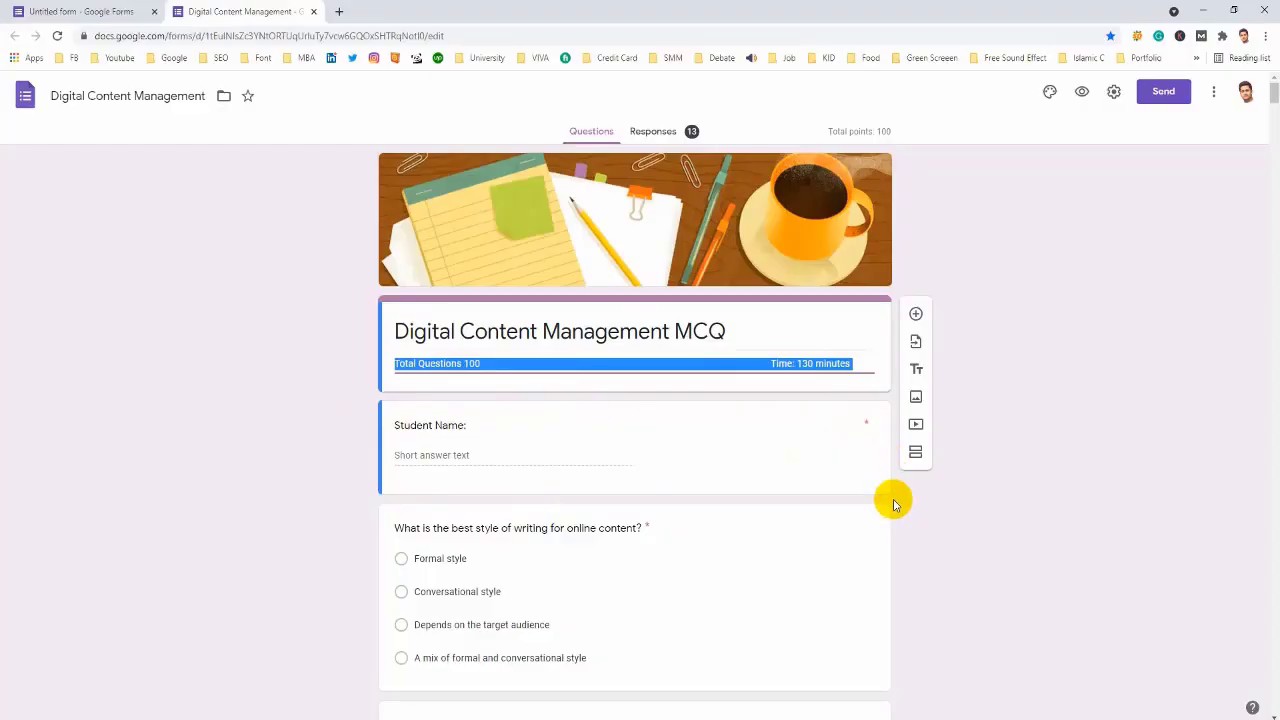
{"action": "left_click", "coordinate": [28, 11]}
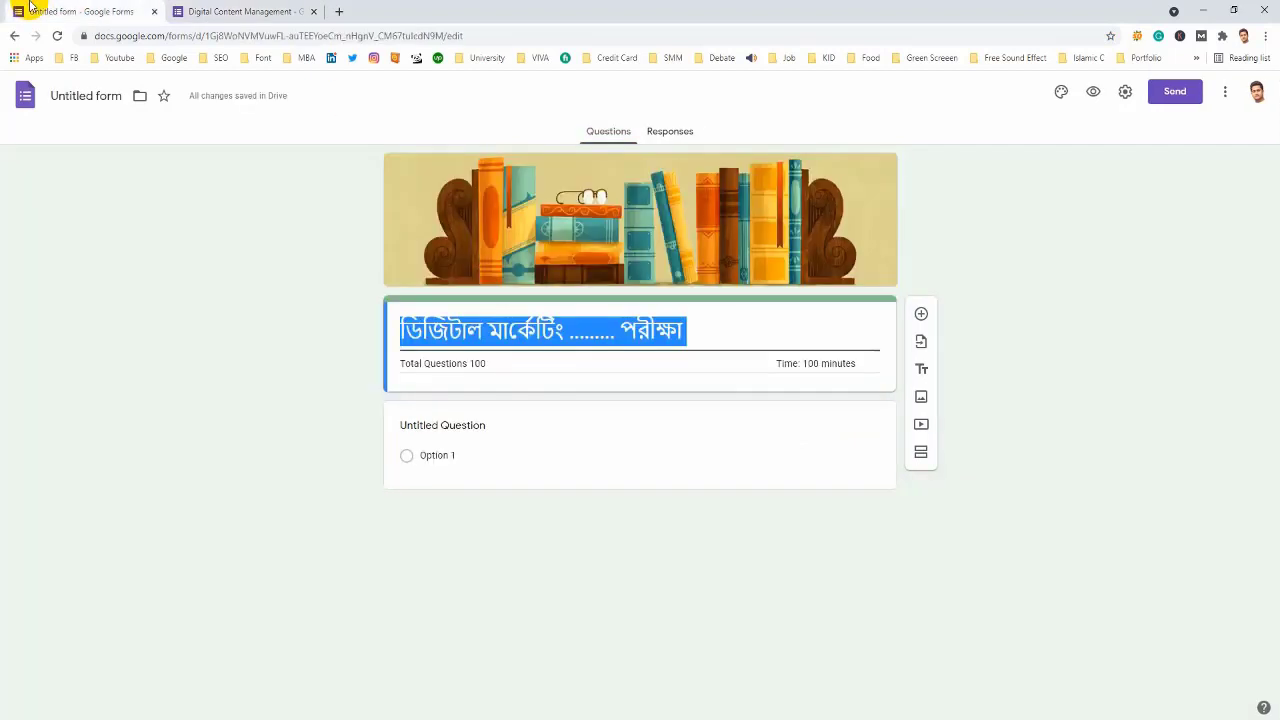
Step: Turn the untitled question into a required short-answer question titled "নামঃ"
{"action": "left_click", "coordinate": [581, 441]}
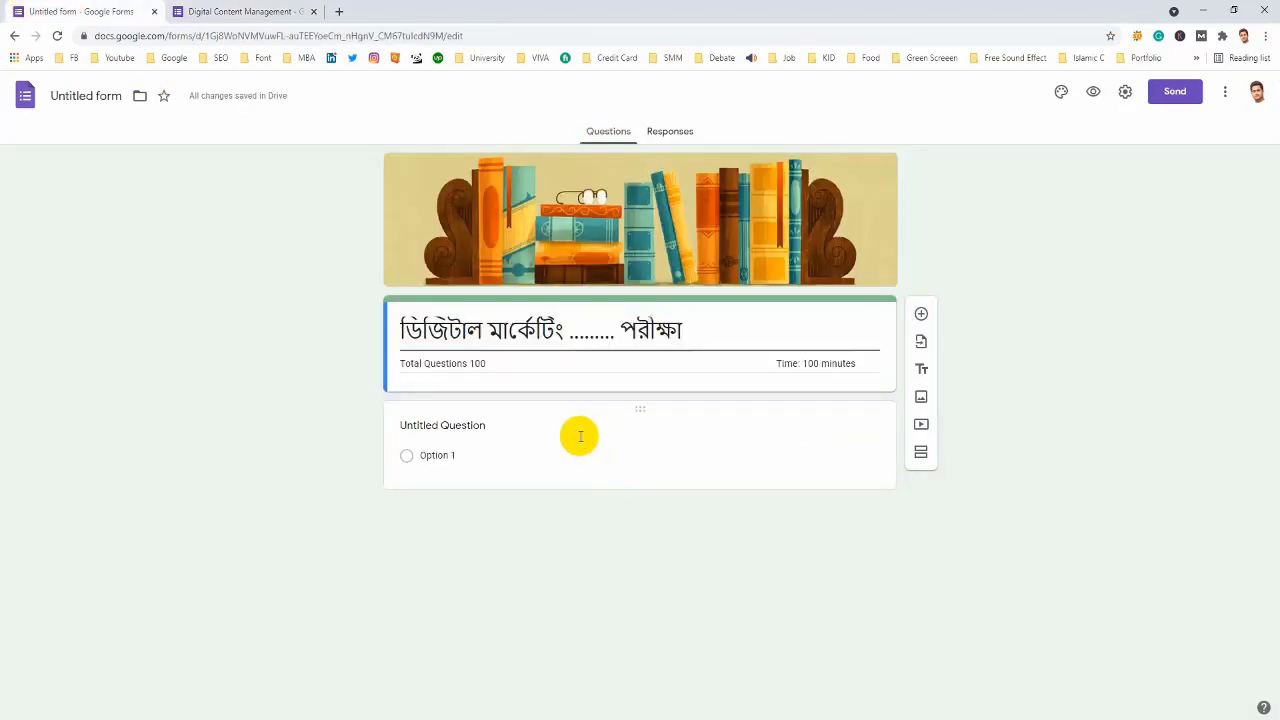
{"action": "left_click", "coordinate": [814, 440]}
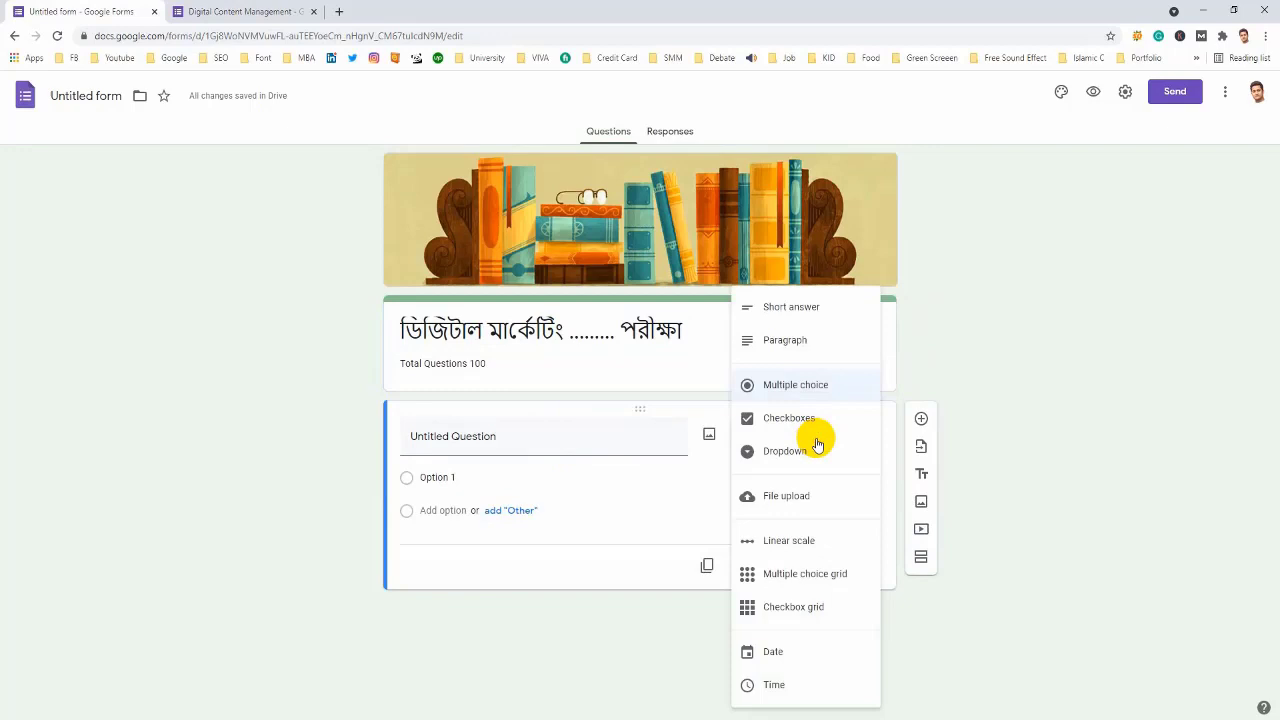
{"action": "left_click", "coordinate": [589, 437]}
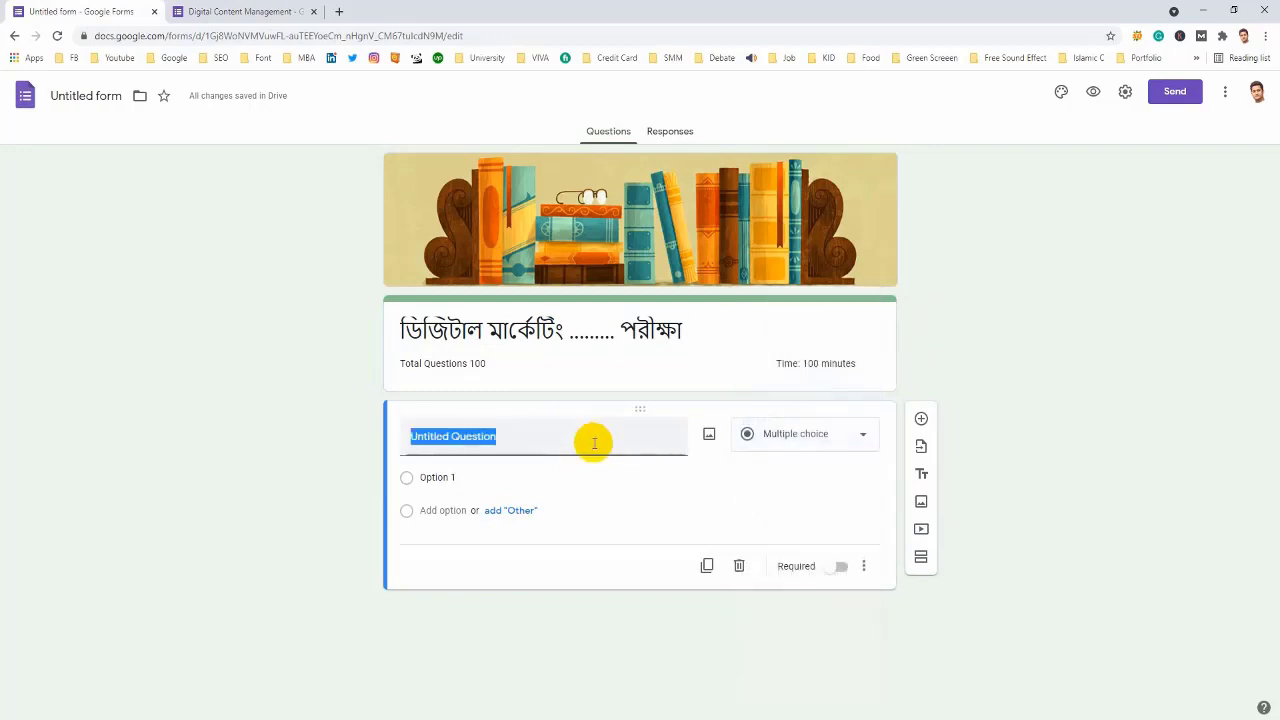
{"action": "left_click", "coordinate": [820, 438]}
{"action": "left_click", "coordinate": [801, 326]}
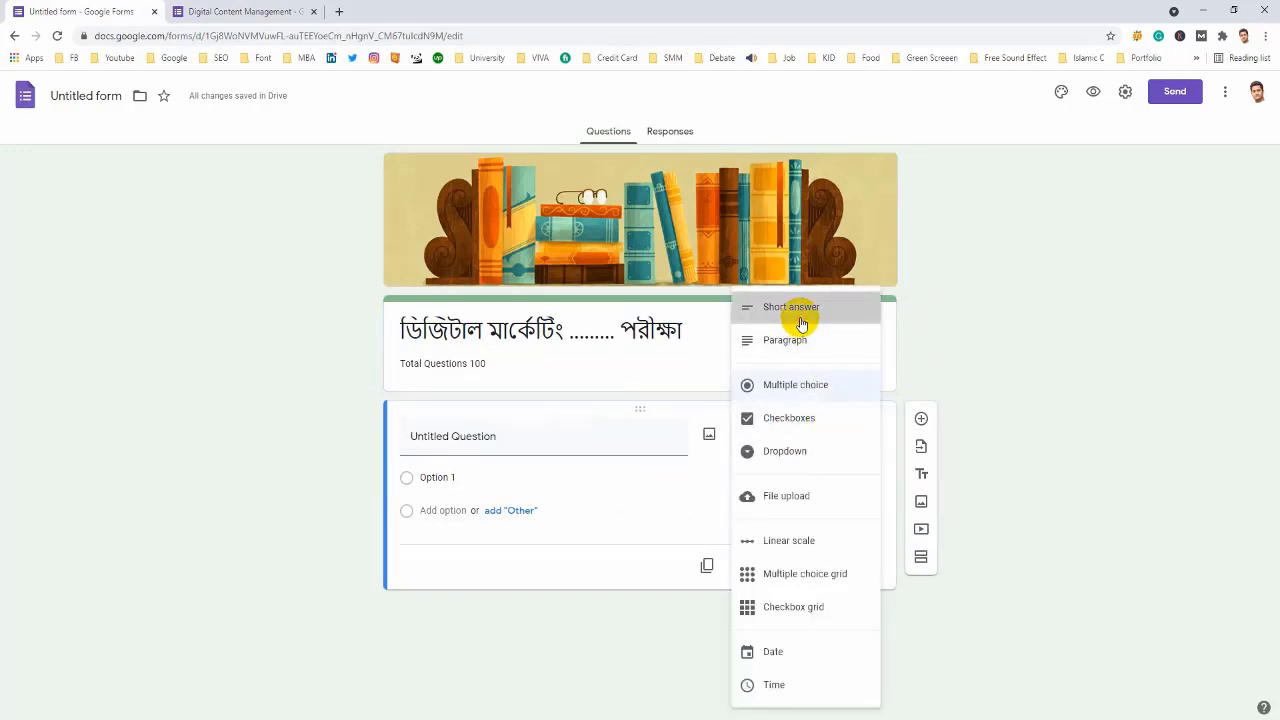
{"action": "left_click", "coordinate": [525, 442]}
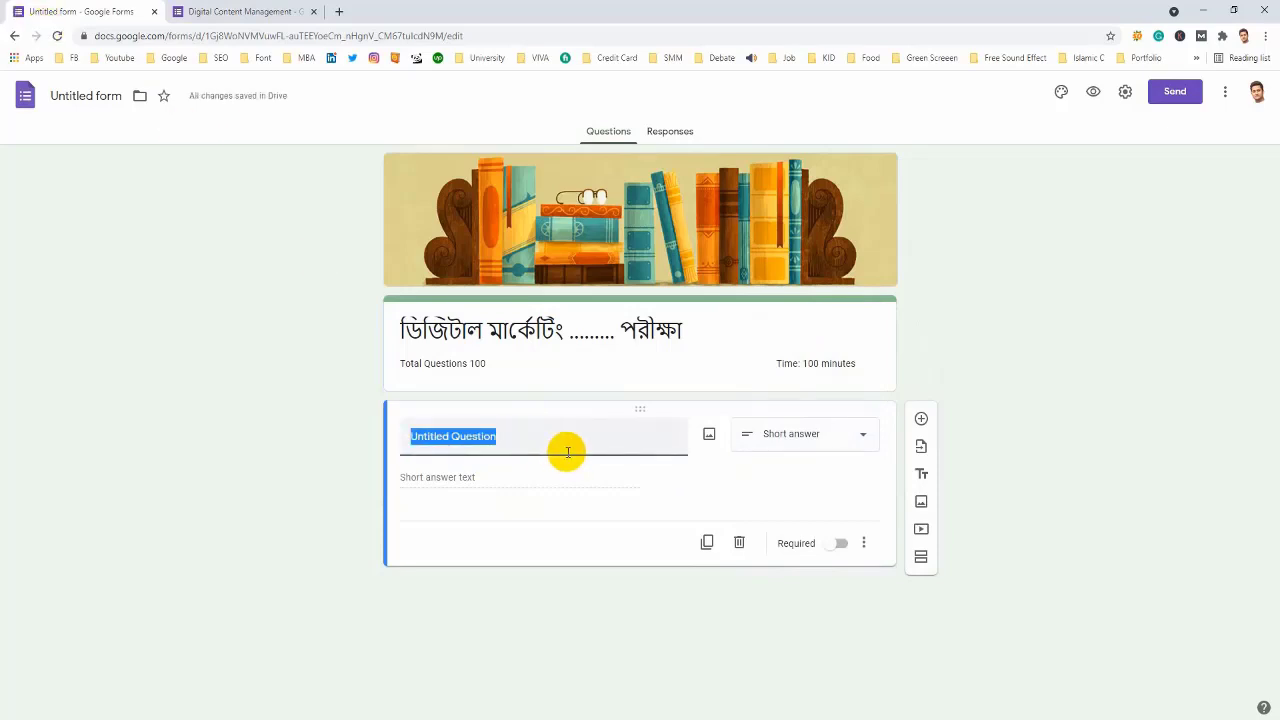
{"action": "type", "text": "nam:"}
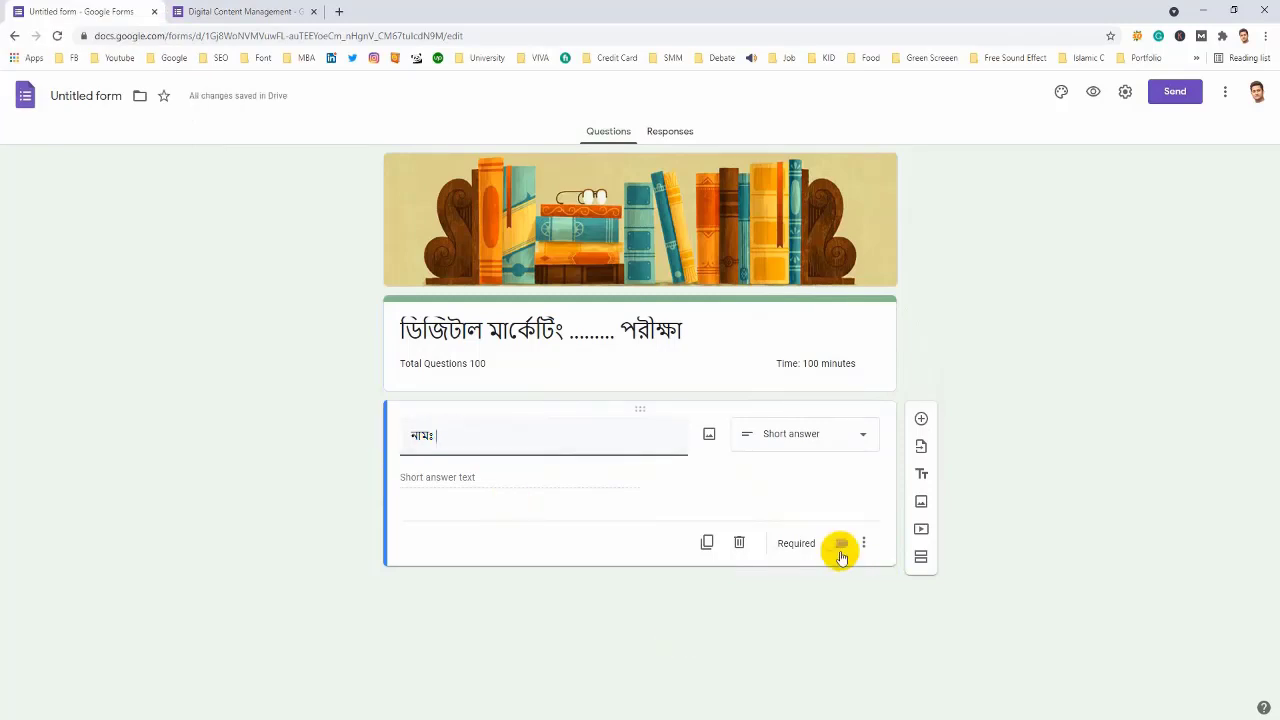
{"action": "left_click", "coordinate": [843, 546]}
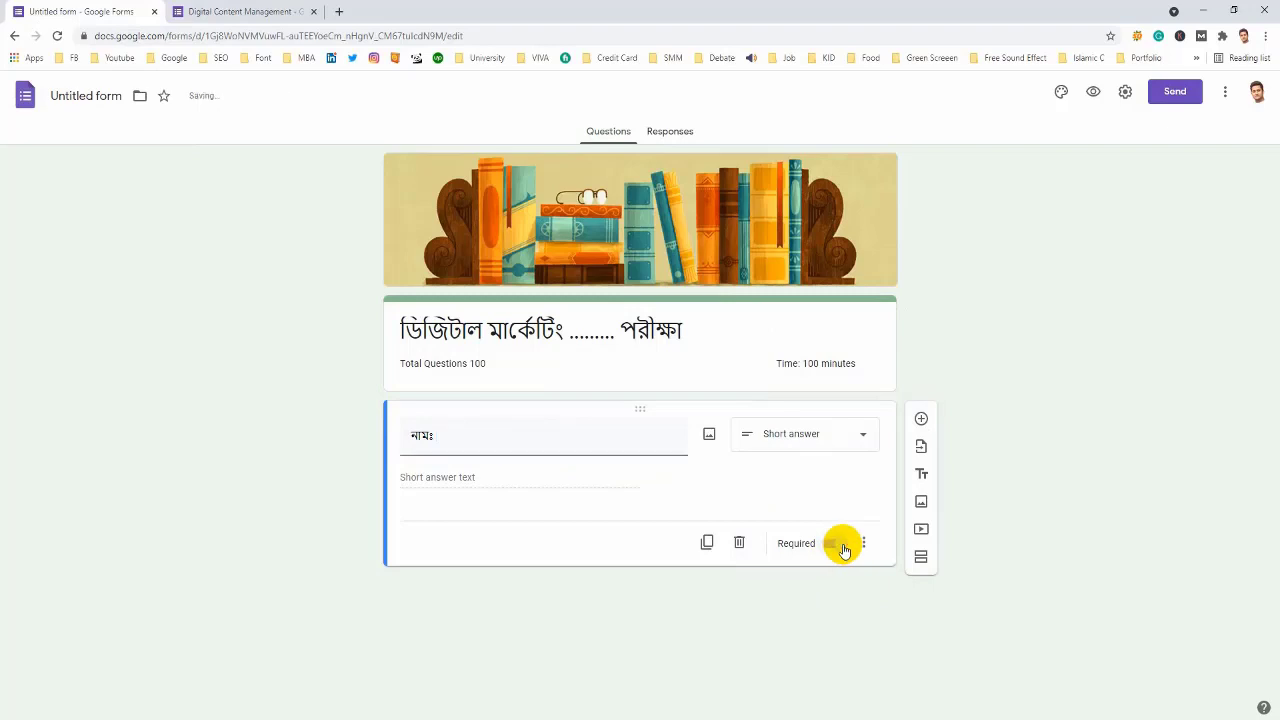
Step: Duplicate the name question and change the copy to multiple choice, checking the question layout in the Digital Content Management form
{"action": "left_click", "coordinate": [704, 542]}
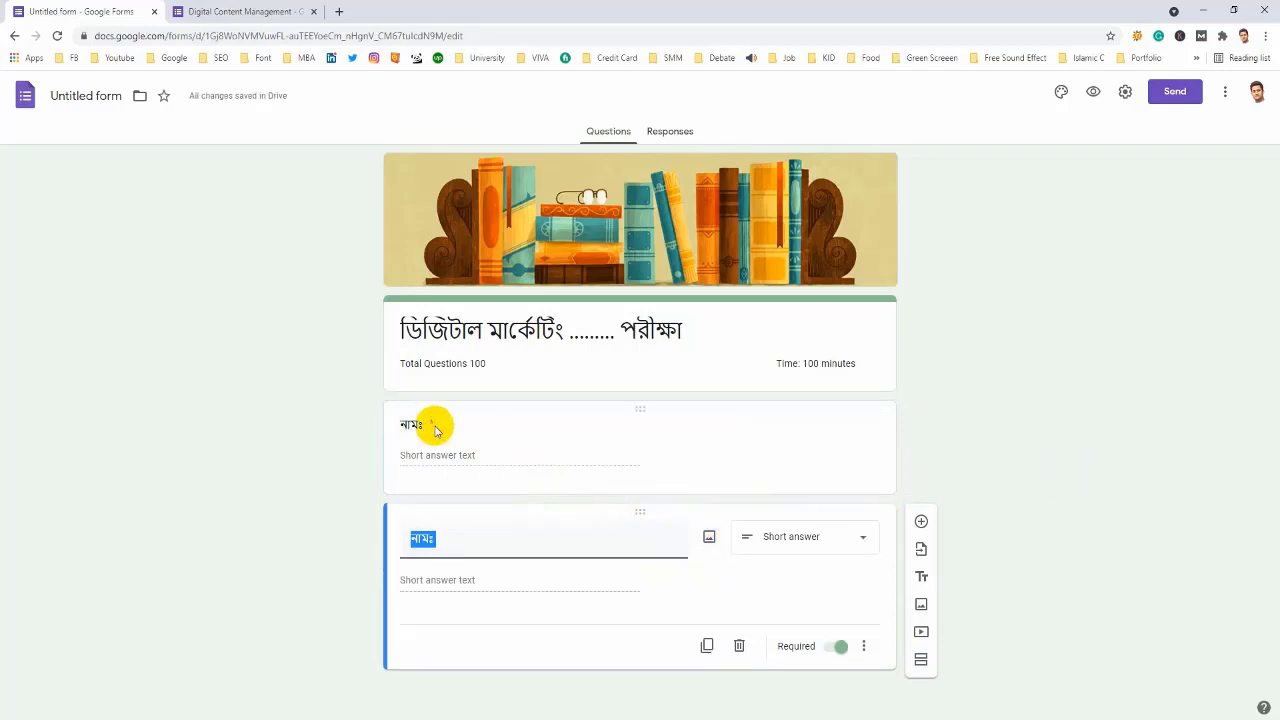
{"action": "left_click", "coordinate": [210, 11]}
{"action": "left_click", "coordinate": [276, 531]}
{"action": "scroll", "coordinate": [294, 528], "scroll_direction": "down", "scroll_amount": 2}
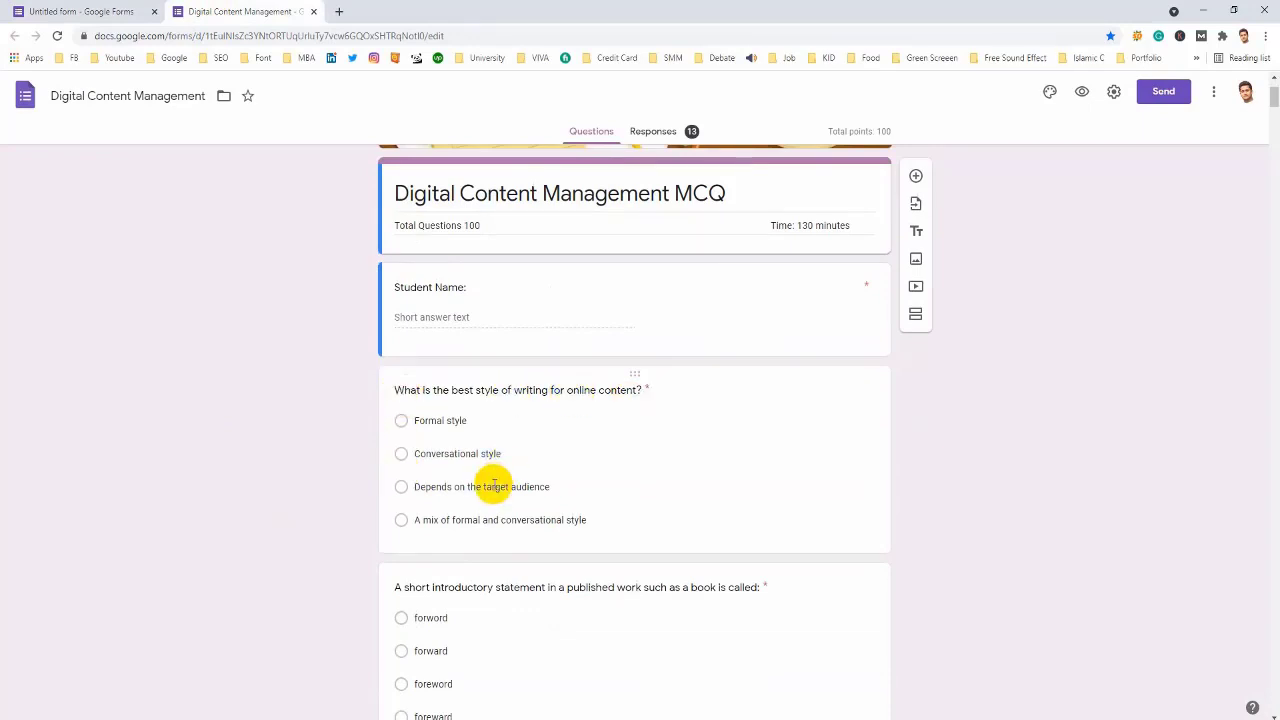
{"action": "left_click", "coordinate": [80, 11]}
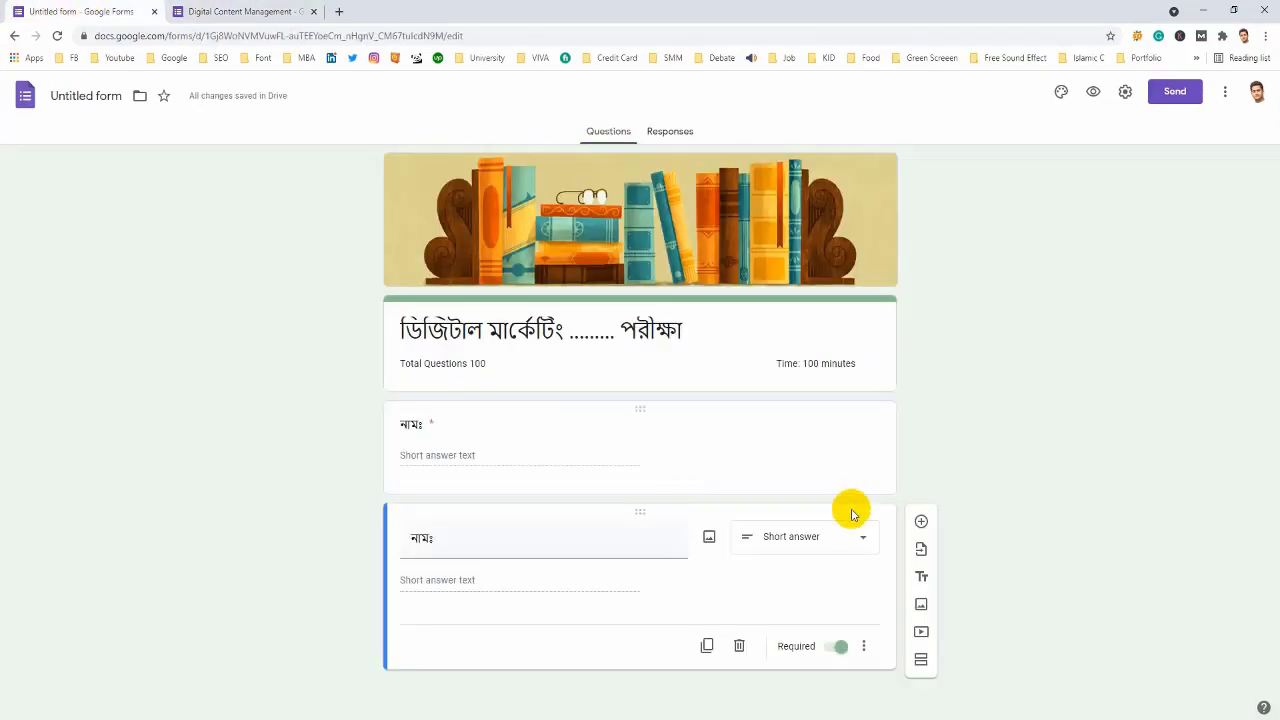
{"action": "left_click", "coordinate": [809, 537]}
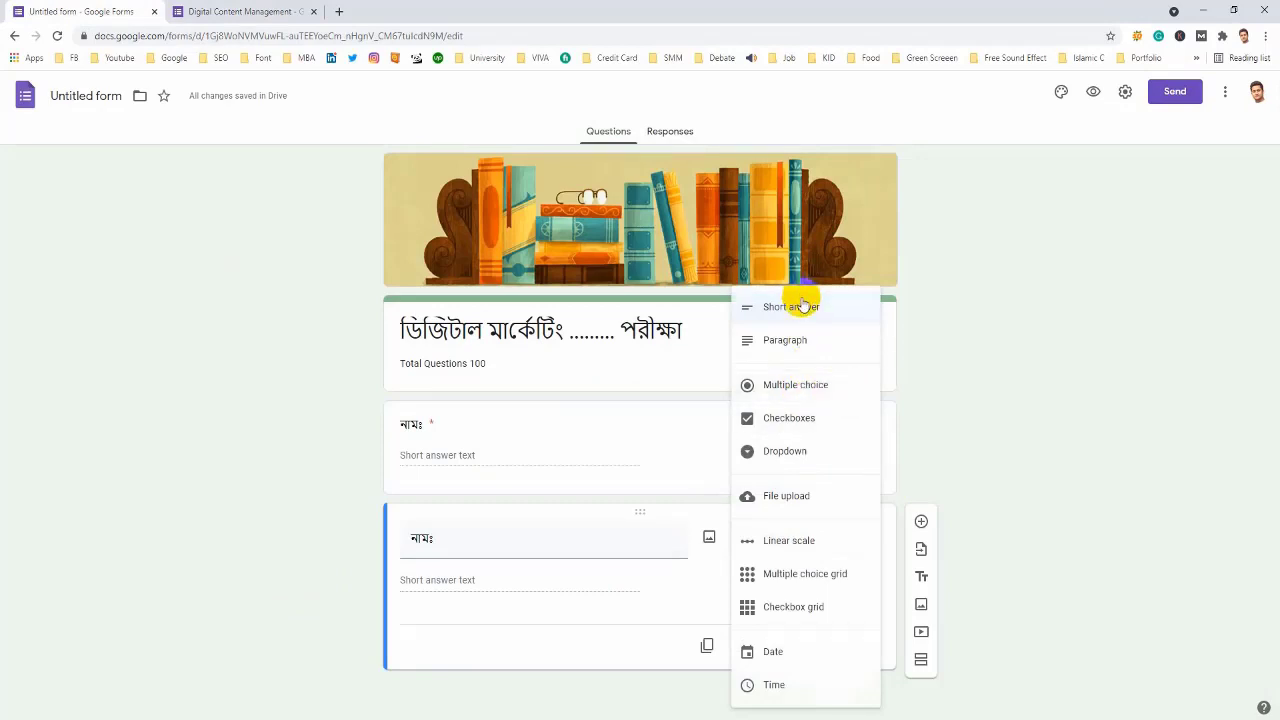
{"action": "left_click", "coordinate": [838, 398]}
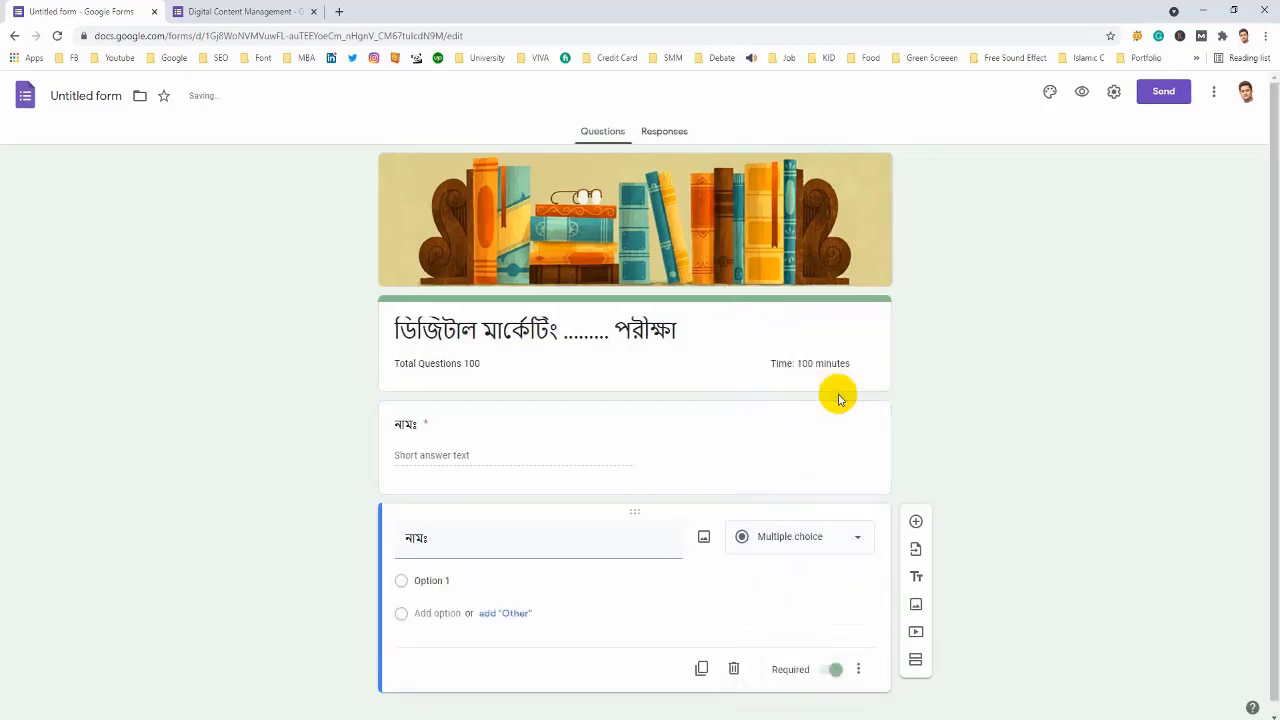
Step: Replace the duplicate's title with "What is the best style of writing for online content?" copied from the Digital Content Management form
{"action": "double_click", "coordinate": [449, 540]}
{"action": "left_click", "coordinate": [286, 11]}
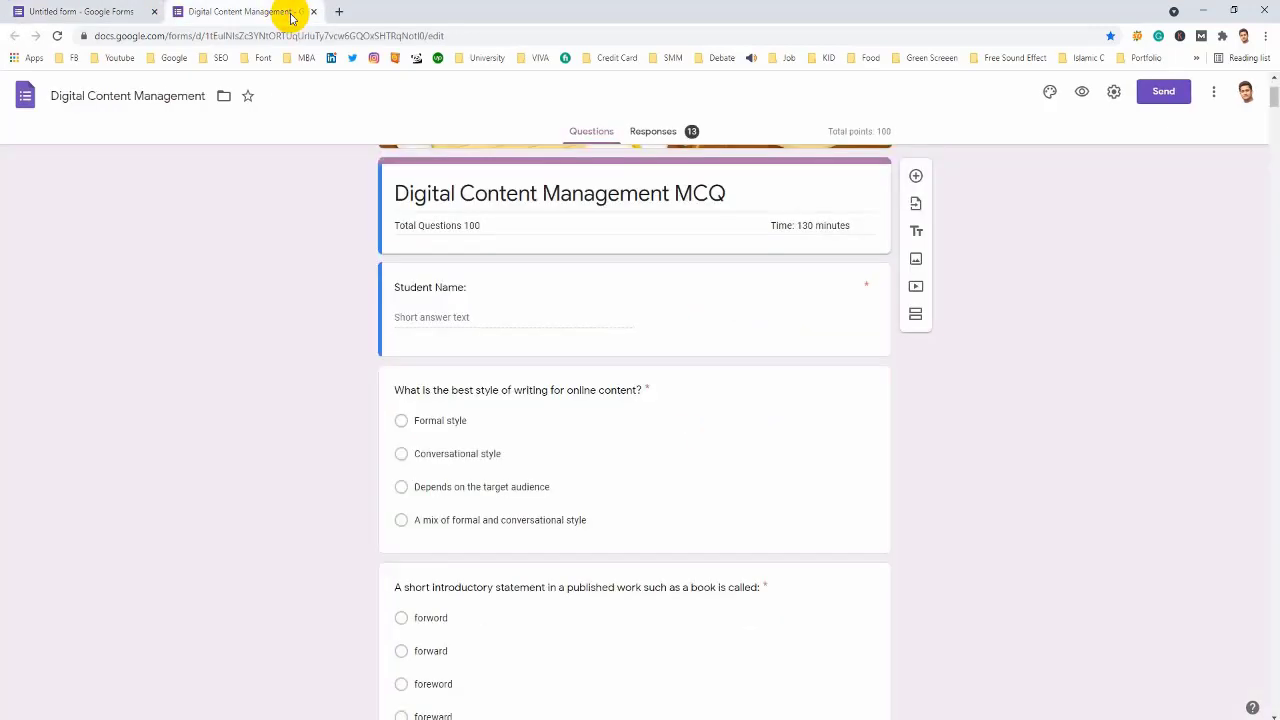
{"action": "left_click", "coordinate": [408, 401]}
{"action": "left_click_drag", "start_coordinate": [538, 403], "coordinate": [650, 401]}
{"action": "key", "text": "ctrl+c"}
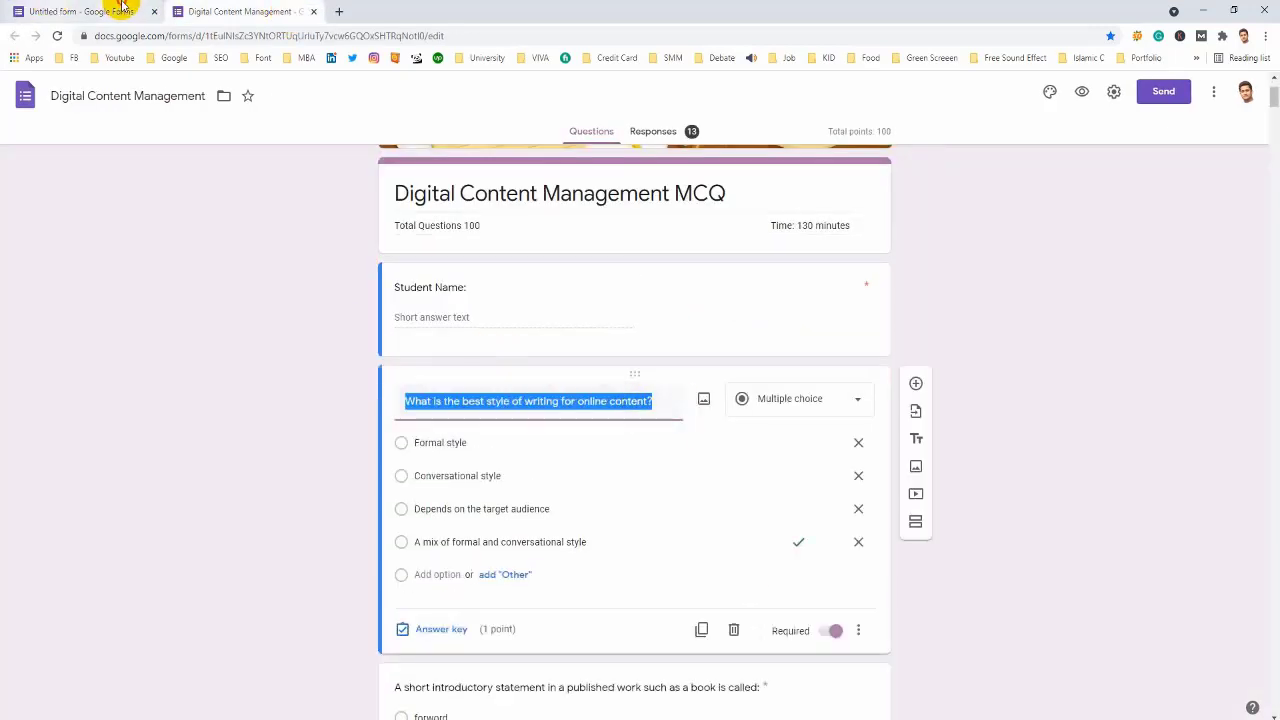
{"action": "left_click", "coordinate": [115, 11]}
{"action": "key", "text": "ctrl+v"}
Step: Copy "Formal style" from the Digital Content Management form into the first answer option and add a second option
{"action": "left_click", "coordinate": [500, 582]}
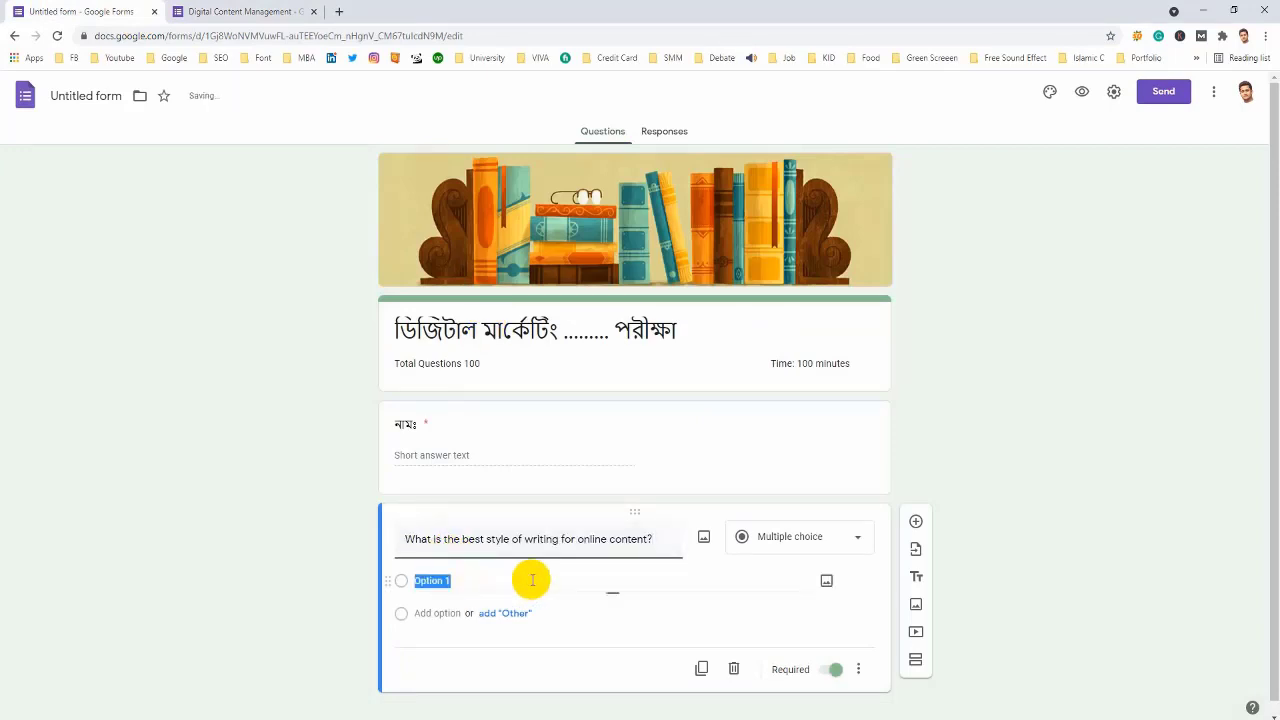
{"action": "left_click", "coordinate": [271, 11]}
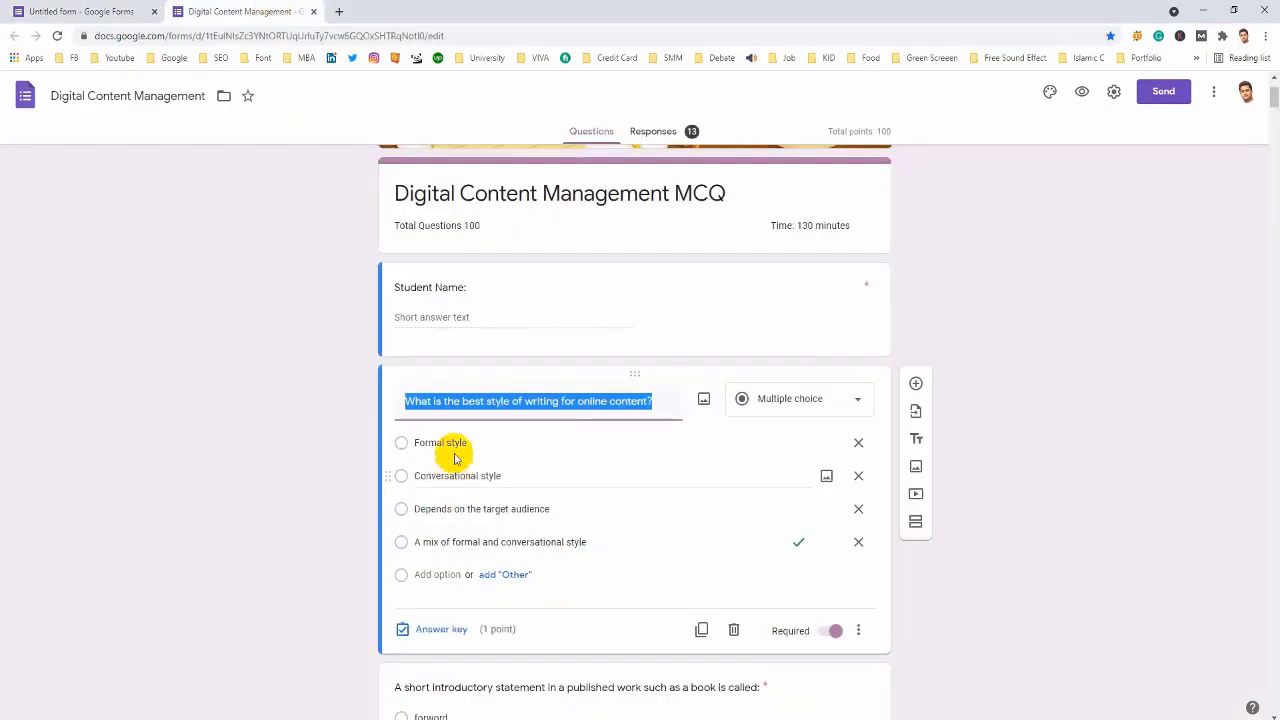
{"action": "left_click", "coordinate": [466, 443]}
{"action": "key", "text": "ctrl+c"}
{"action": "left_click", "coordinate": [80, 11]}
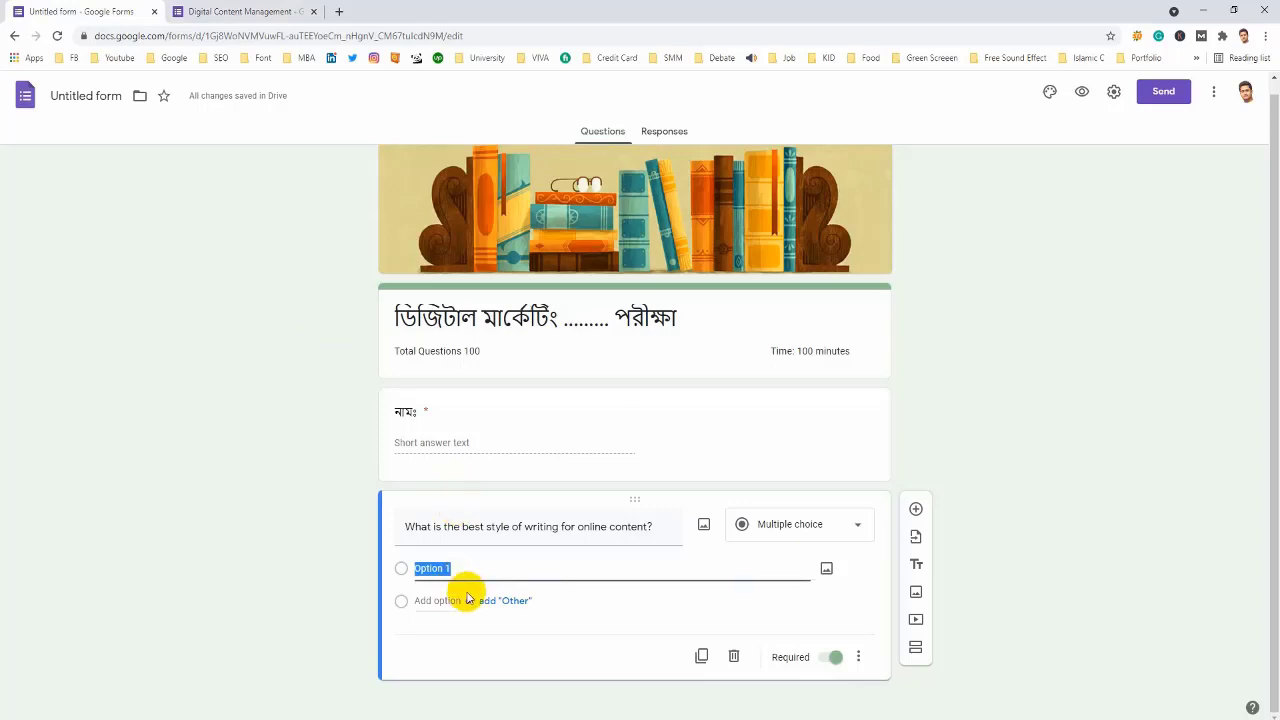
{"action": "key", "text": "ctrl+v"}
{"action": "key", "text": "Return"}
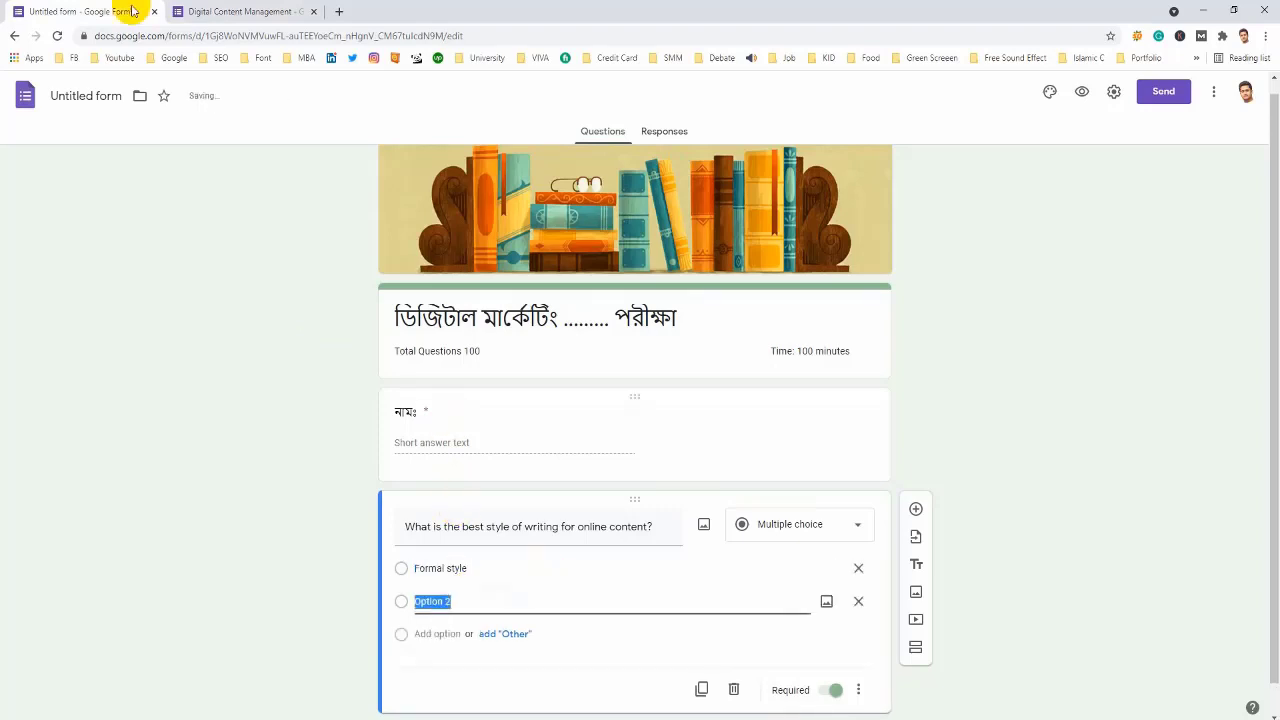
Step: Fill the second answer option with "Conversational style" copied from the Digital Content Management form and add a third option
{"action": "left_click", "coordinate": [251, 11]}
{"action": "left_click", "coordinate": [466, 443]}
{"action": "left_click", "coordinate": [475, 475]}
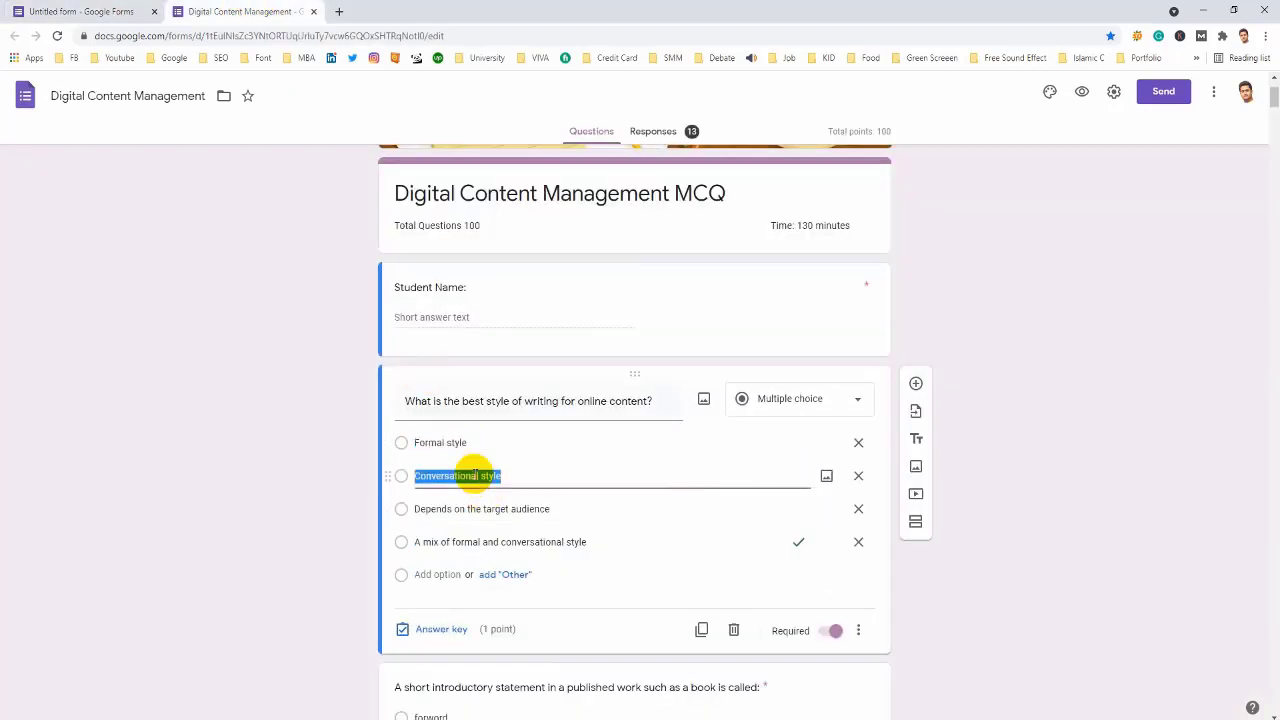
{"action": "key", "text": "ctrl+c"}
{"action": "left_click", "coordinate": [95, 11]}
{"action": "key", "text": "ctrl+v"}
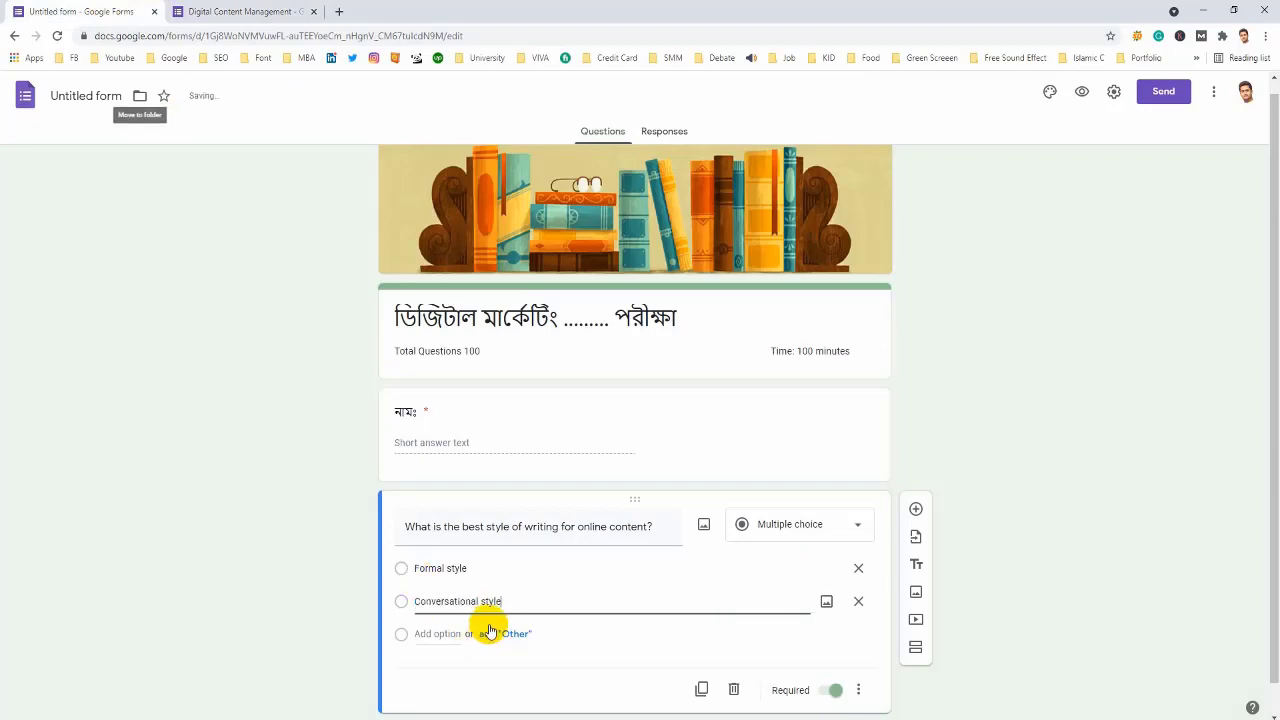
{"action": "key", "text": "Return"}
Step: Copy "A mix of formal and conversational style" from the Digital Content Management form into the third answer option
{"action": "left_click", "coordinate": [251, 11]}
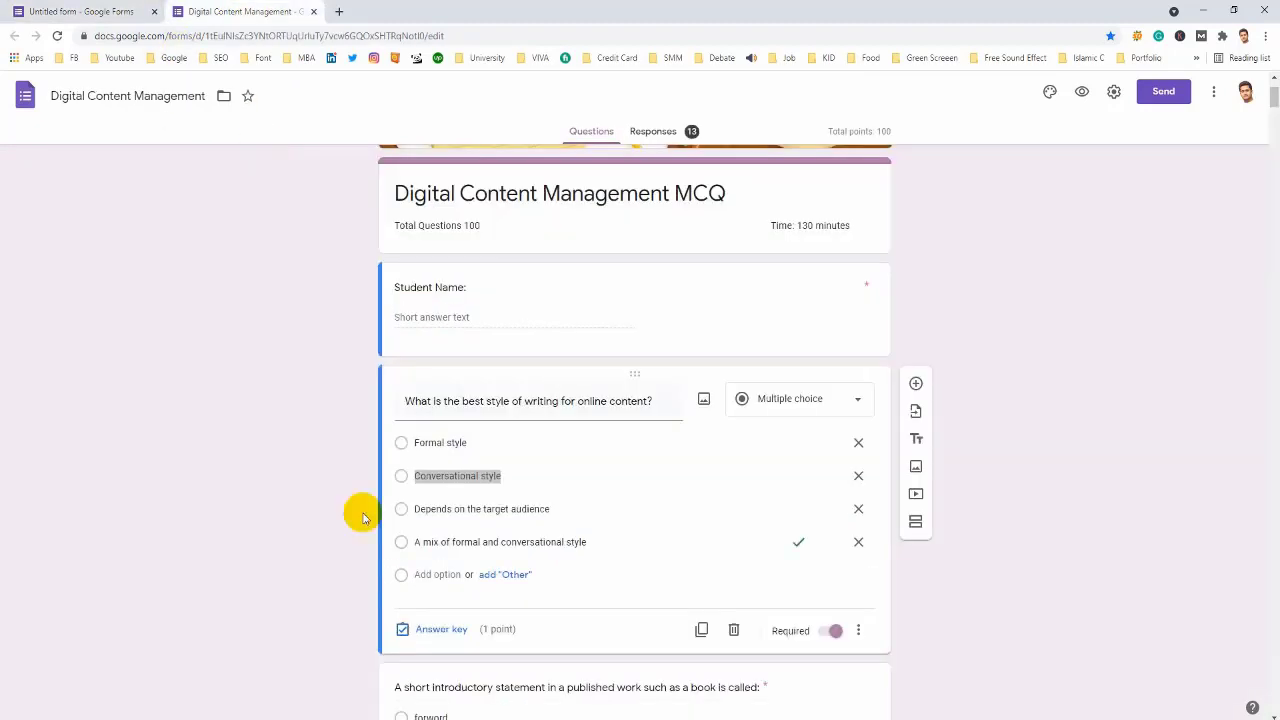
{"action": "left_click", "coordinate": [449, 537]}
{"action": "key", "text": "ctrl+a"}
{"action": "key", "text": "ctrl+c"}
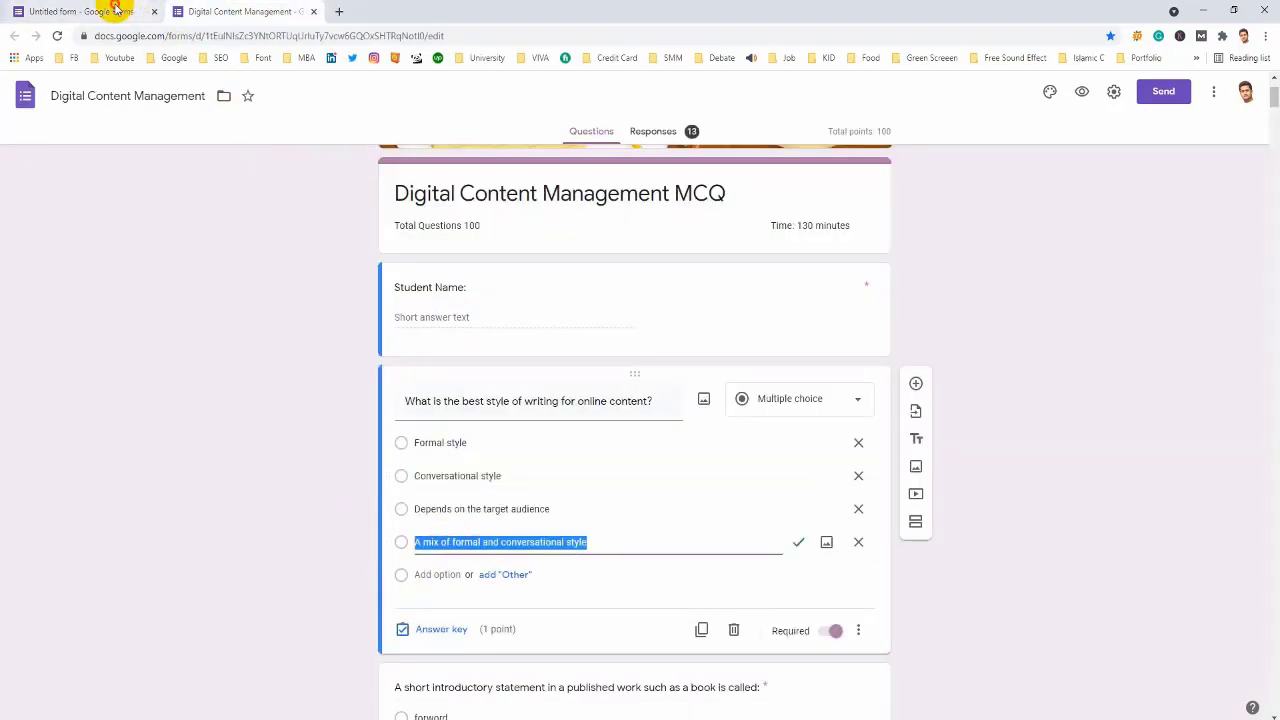
{"action": "left_click", "coordinate": [105, 11]}
{"action": "key", "text": "ctrl+v"}
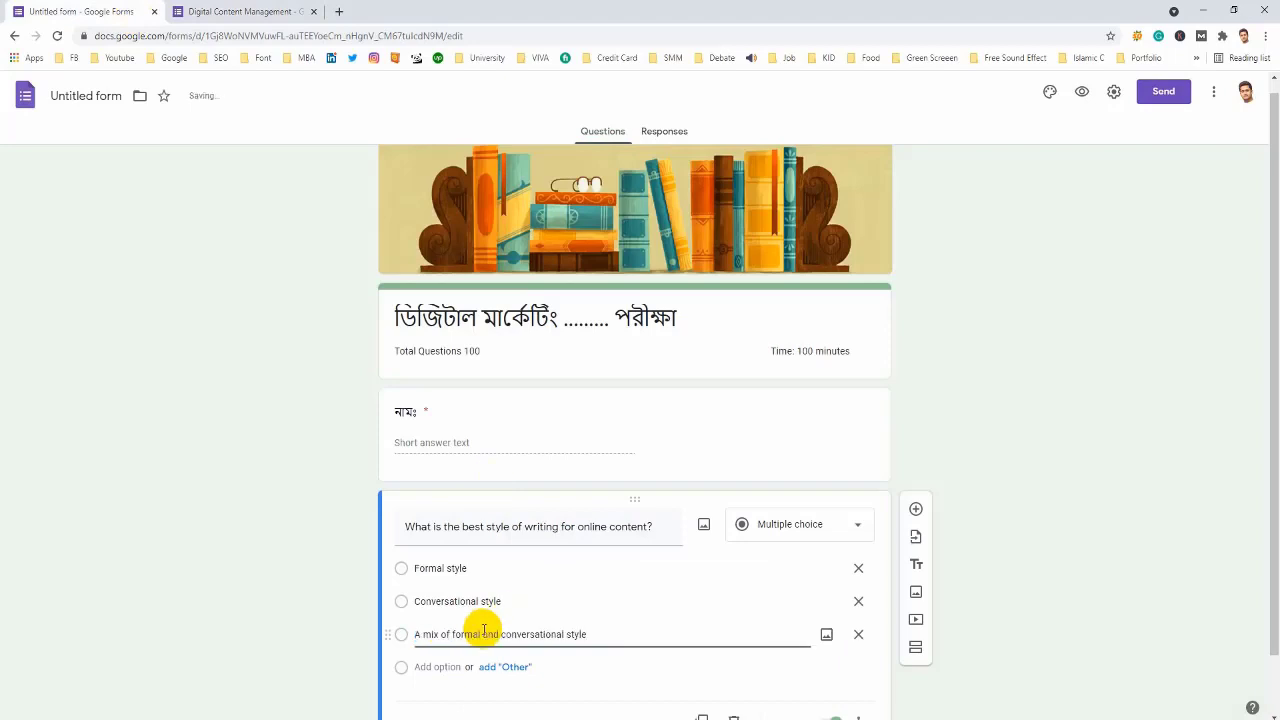
Step: Add a fourth option repeating "A mix of formal and conversational style" and append a few Bangla filler letters to make it unique
{"action": "key", "text": "Return"}
{"action": "key", "text": "ctrl+v"}
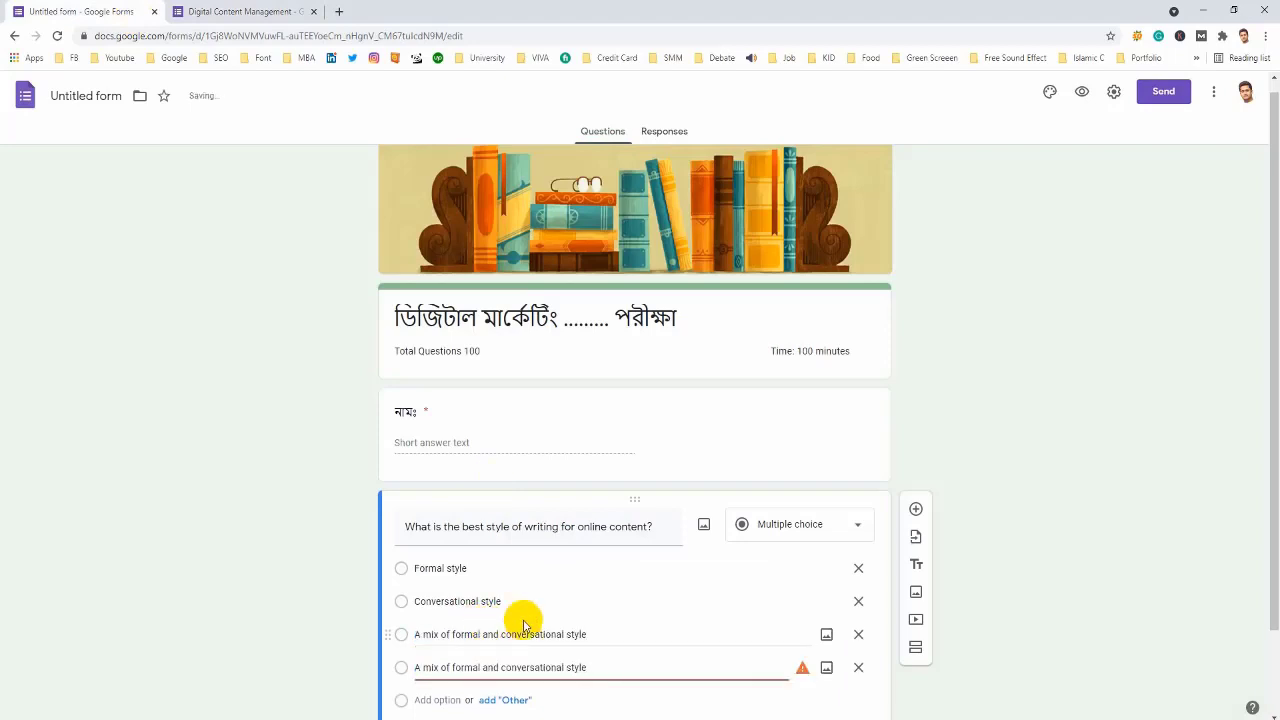
{"action": "scroll", "coordinate": [650, 625], "scroll_direction": "down", "scroll_amount": 1}
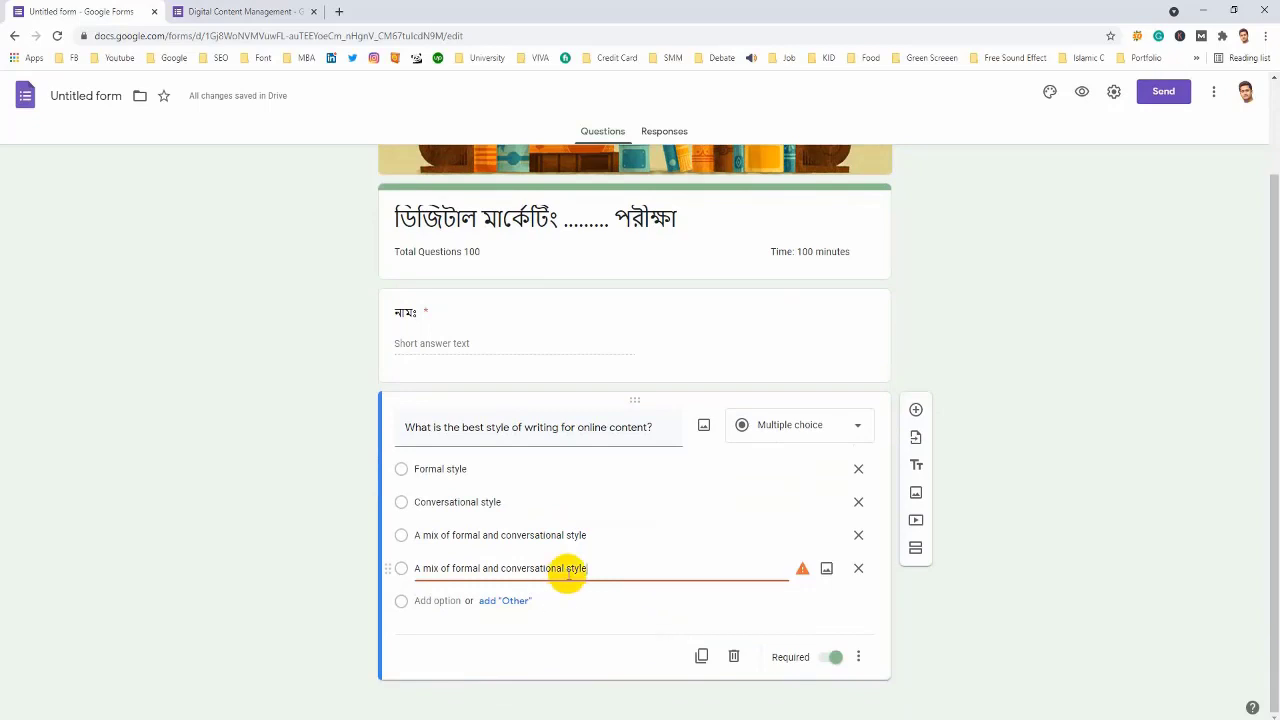
{"action": "type", "text": "ফজ্জেডফগ্রাগফ"}
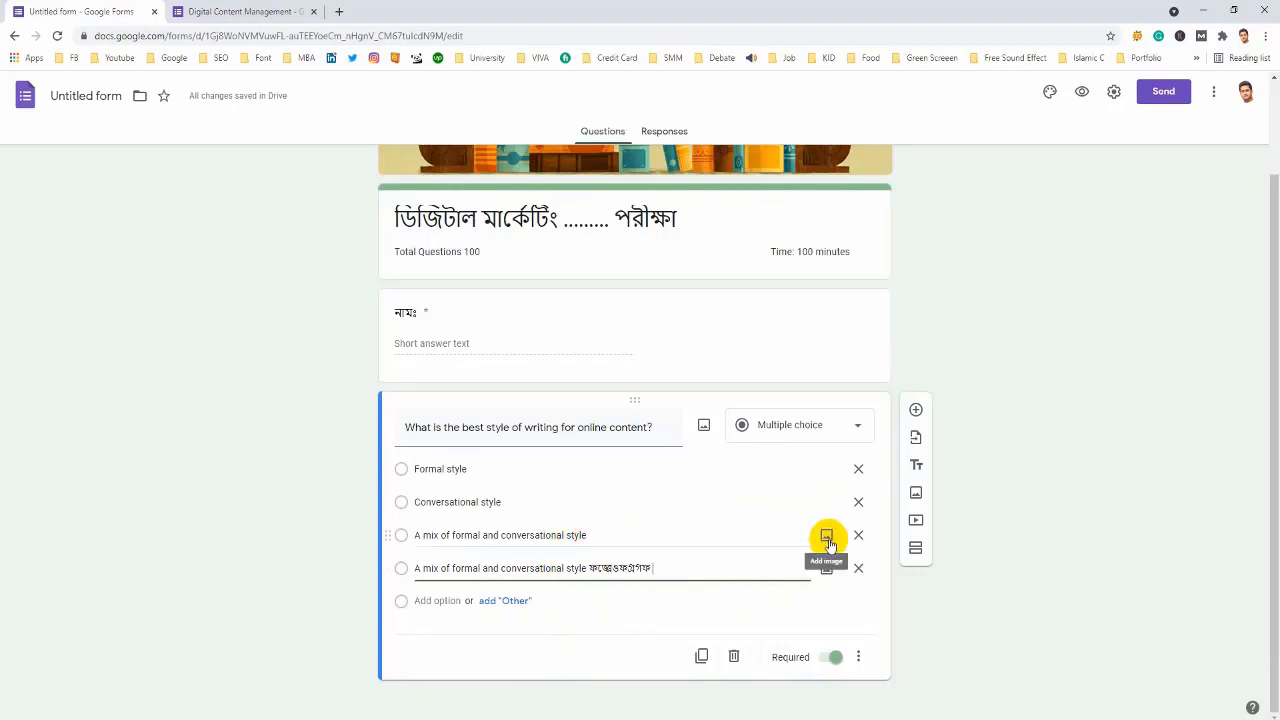
Step: Duplicate the completed multiple-choice question and compare the form with the Digital Content Management form
{"action": "left_click", "coordinate": [805, 625]}
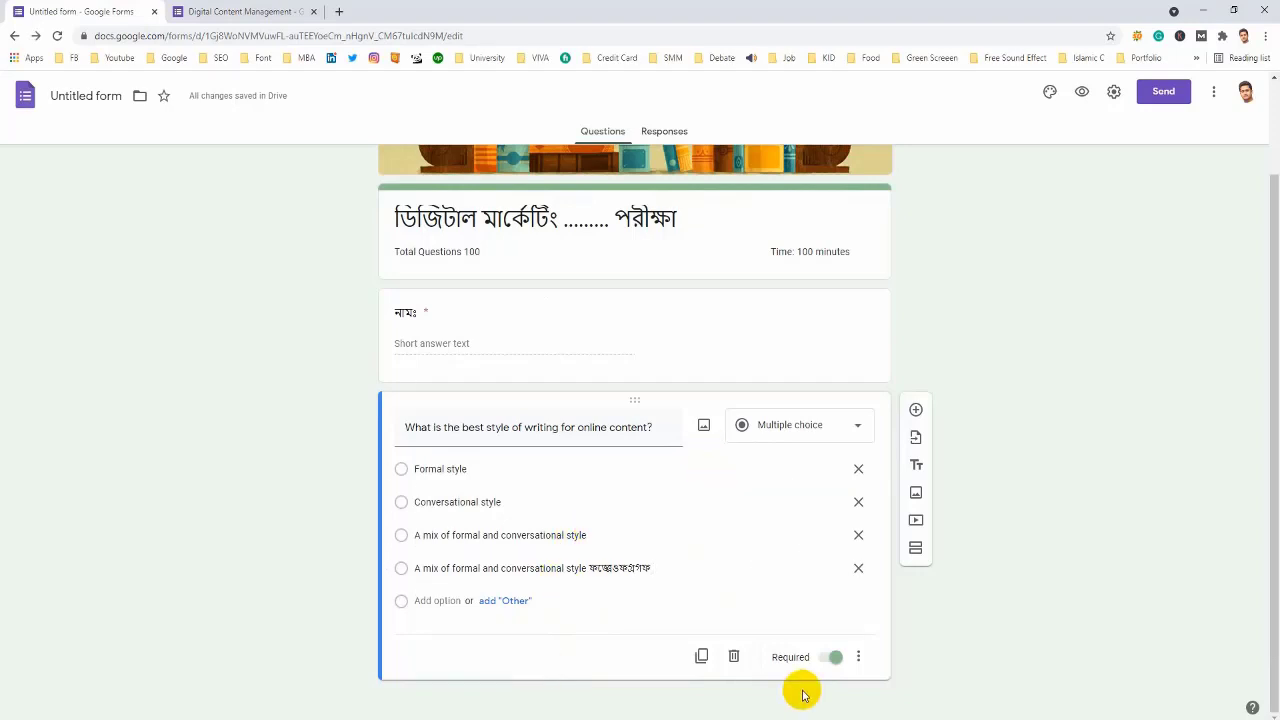
{"action": "left_click", "coordinate": [702, 657]}
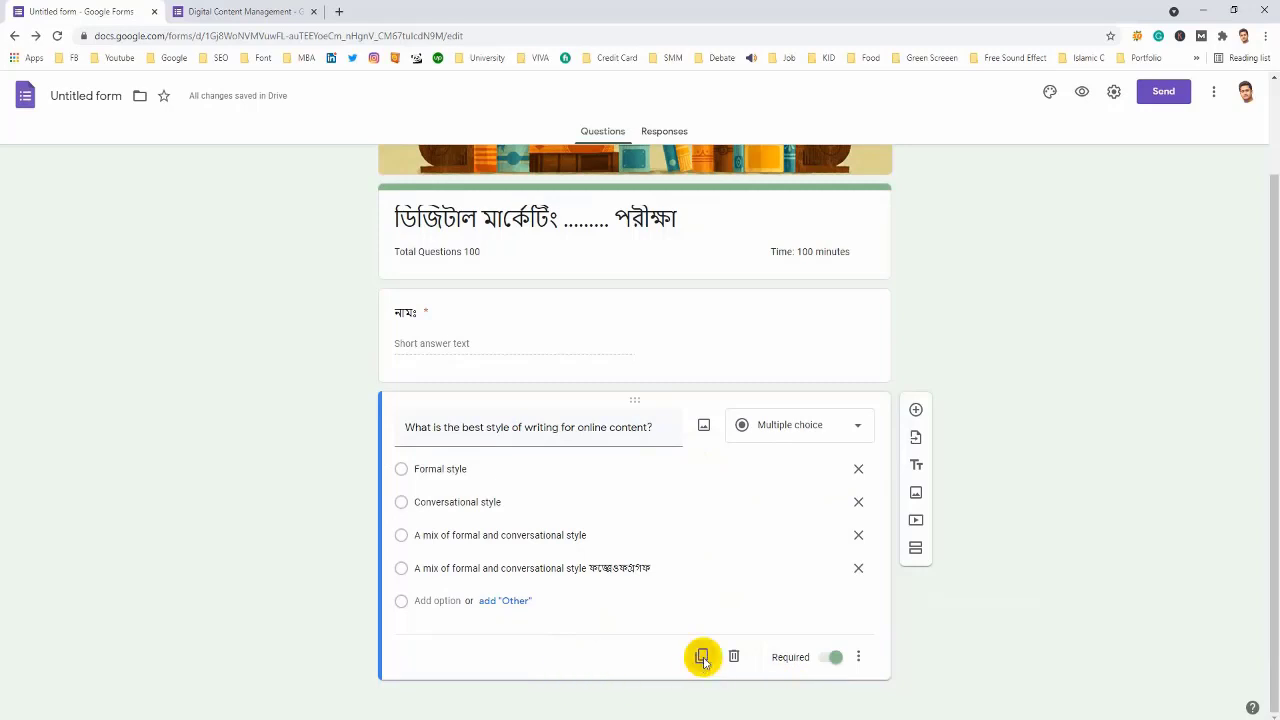
{"action": "key", "text": "ctrl+Tab"}
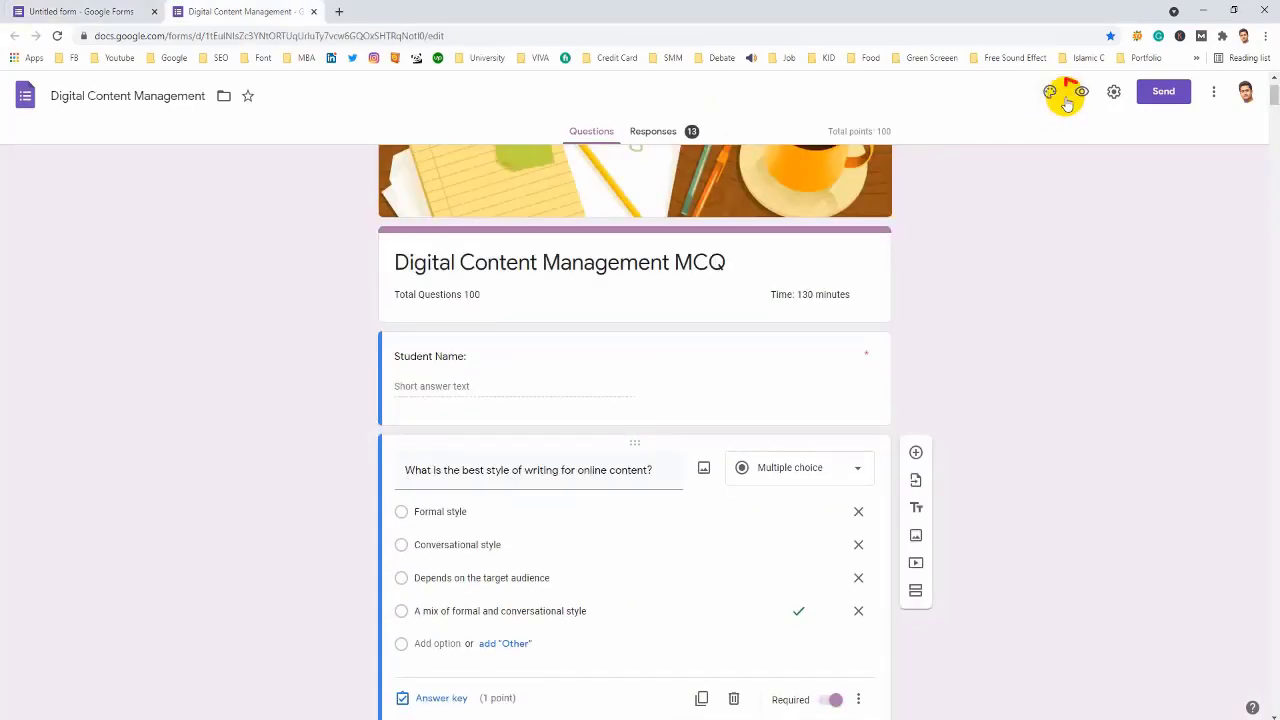
{"action": "left_click", "coordinate": [137, 12]}
{"action": "scroll", "coordinate": [1100, 400], "scroll_direction": "up", "scroll_amount": 5}
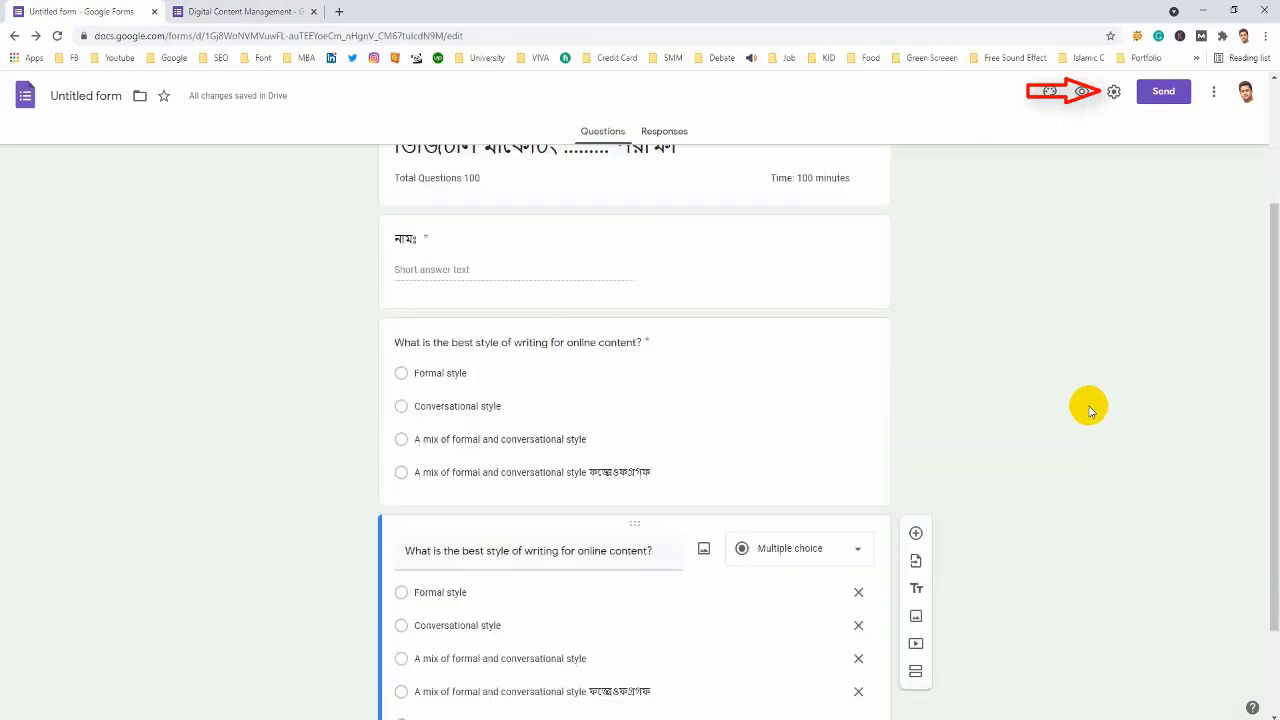
Step: Enable Collect emails, Limit to 1 response and Shuffle question order in the form's settings
{"action": "left_click", "coordinate": [1113, 91]}
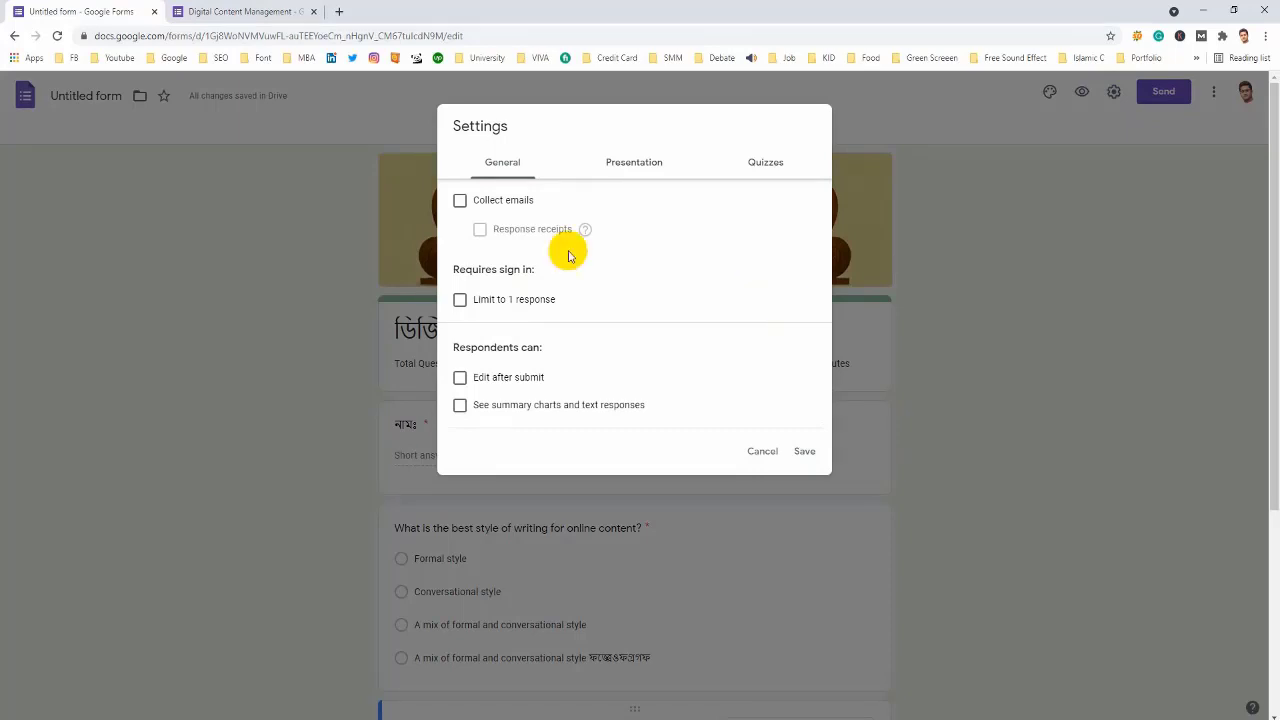
{"action": "left_click", "coordinate": [460, 200]}
{"action": "left_click", "coordinate": [460, 300]}
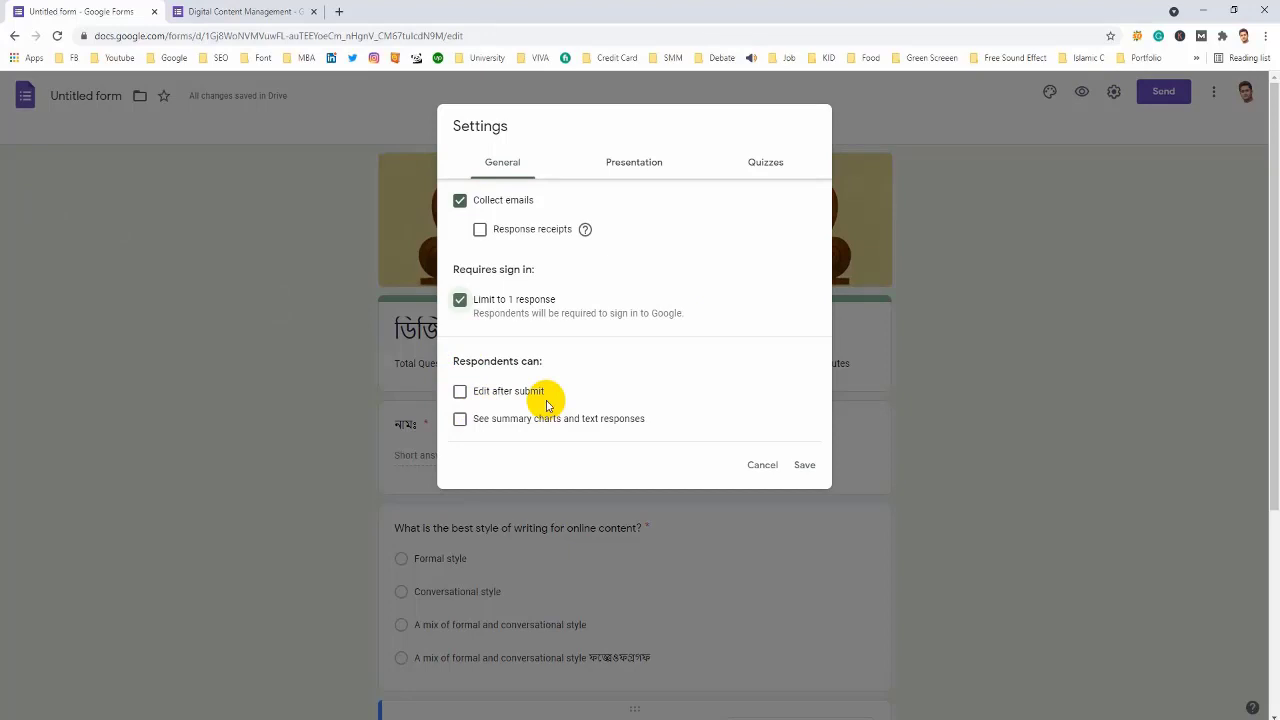
{"action": "left_click", "coordinate": [631, 165]}
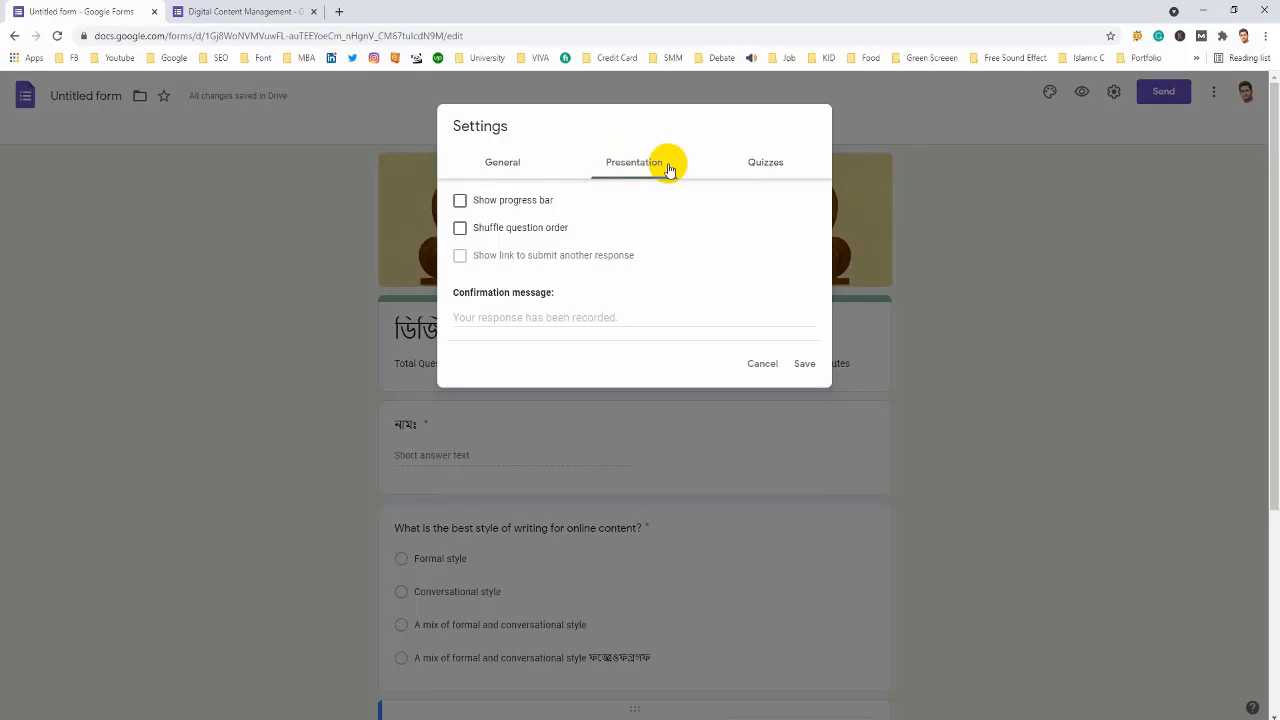
{"action": "left_click", "coordinate": [459, 229]}
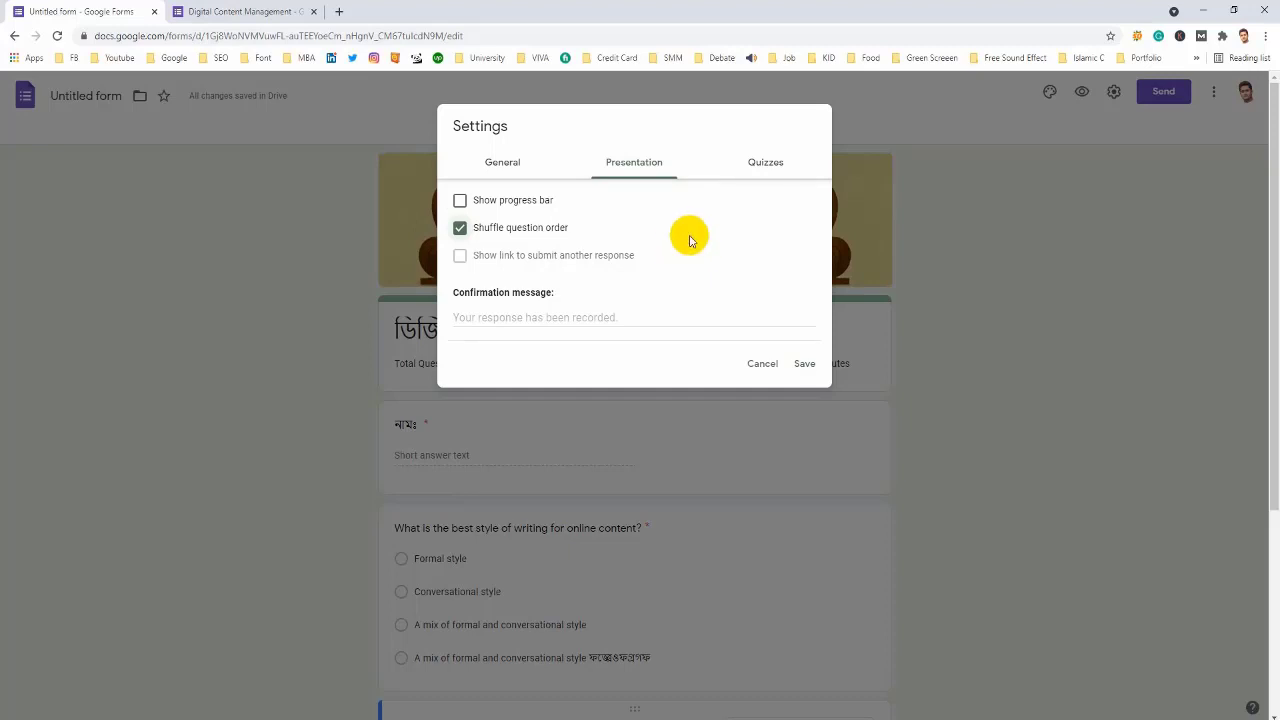
Step: Make the form a quiz, stop respondents from seeing missed questions, and save the settings
{"action": "left_click", "coordinate": [745, 163]}
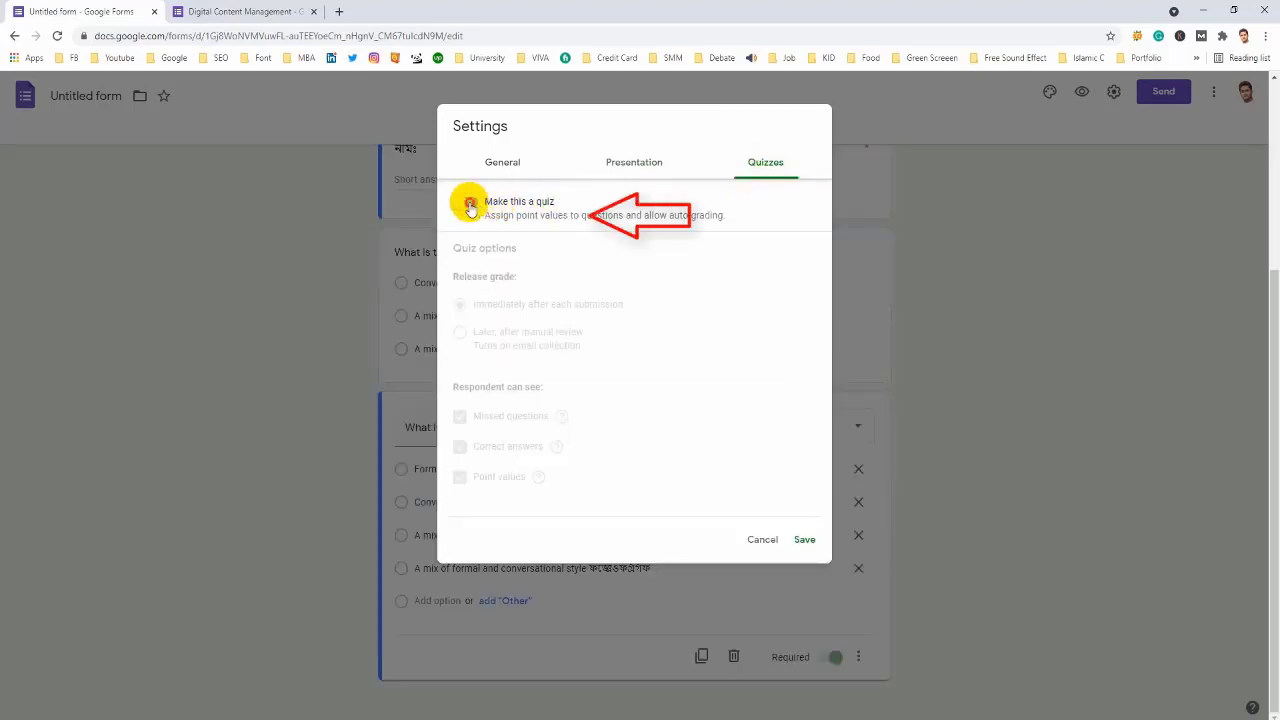
{"action": "left_click", "coordinate": [470, 204]}
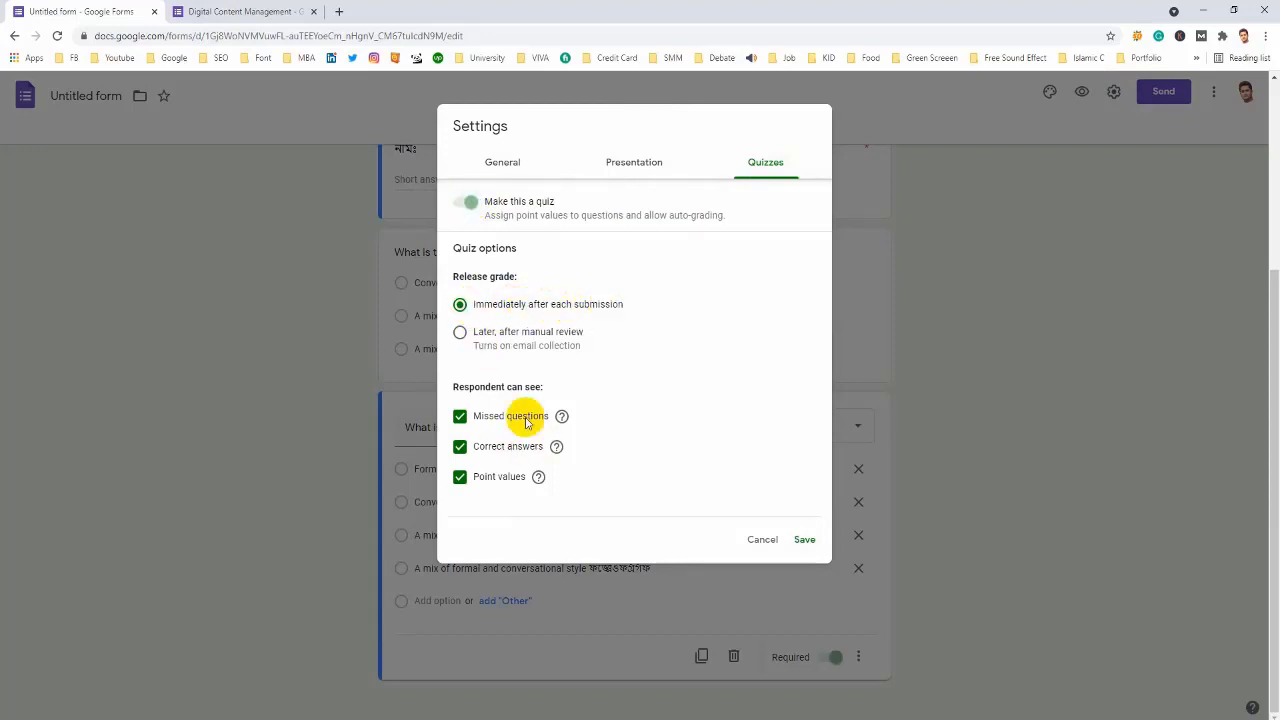
{"action": "mouse_move", "coordinate": [564, 419]}
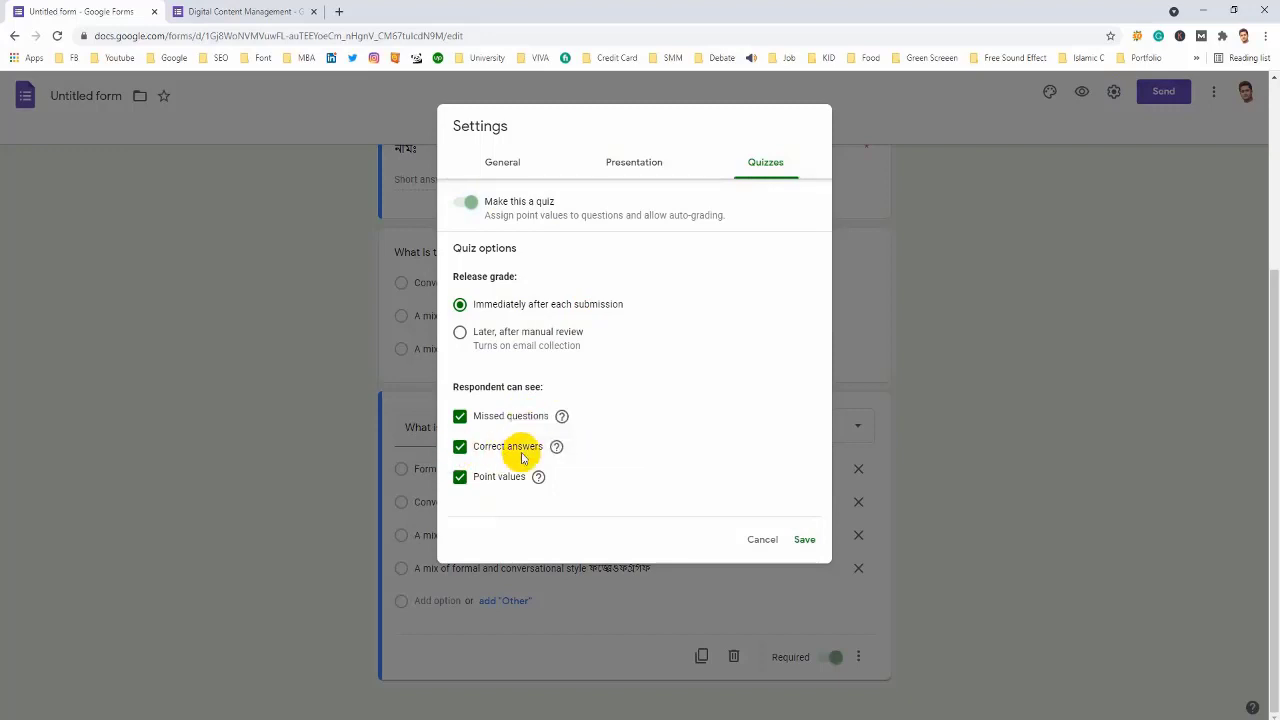
{"action": "left_click", "coordinate": [460, 416]}
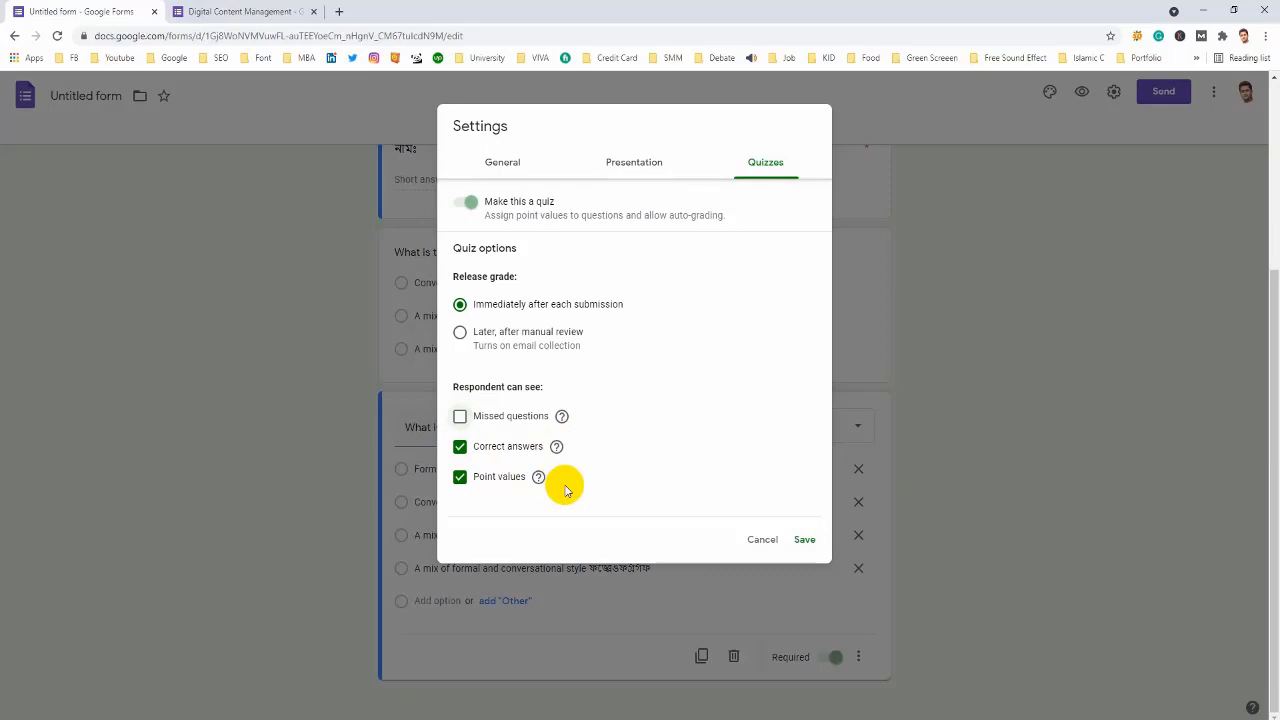
{"action": "left_click", "coordinate": [806, 541]}
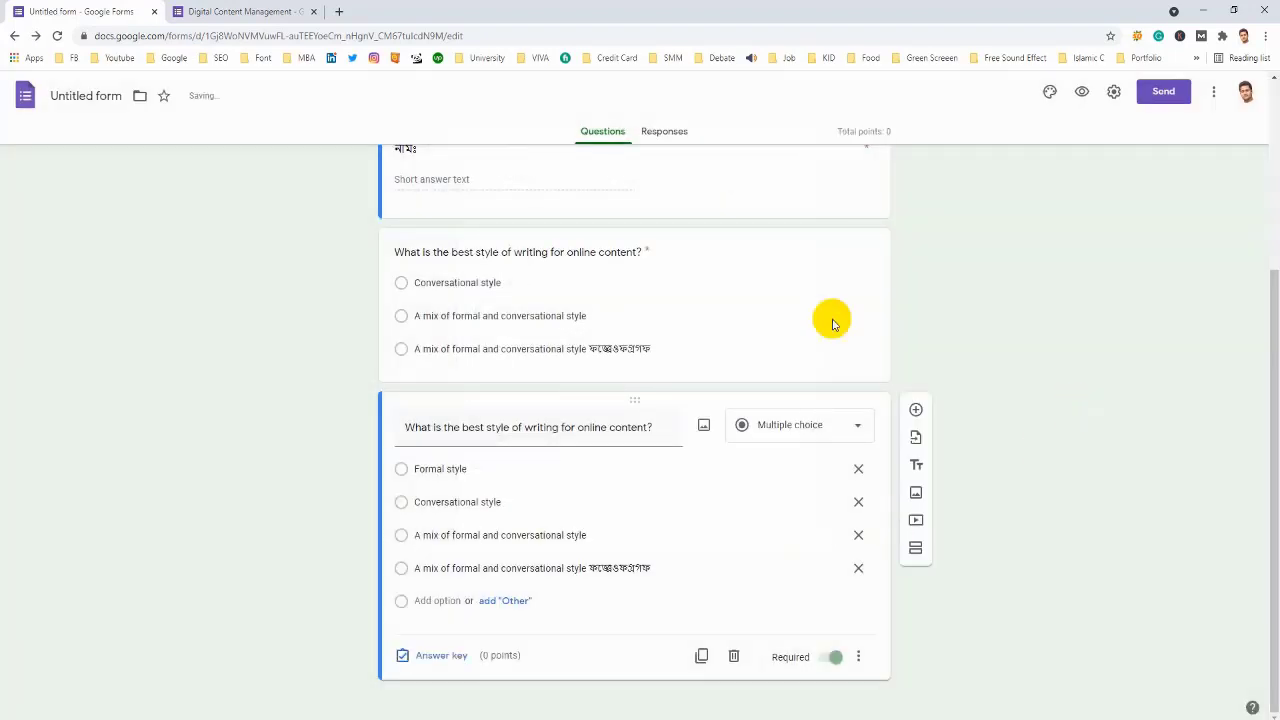
Step: Set the first multiple-choice question's answer key to "A mix of formal and conversational style" and its value to 1 point
{"action": "scroll", "coordinate": [629, 354], "scroll_direction": "up", "scroll_amount": 5}
{"action": "left_click", "coordinate": [694, 468]}
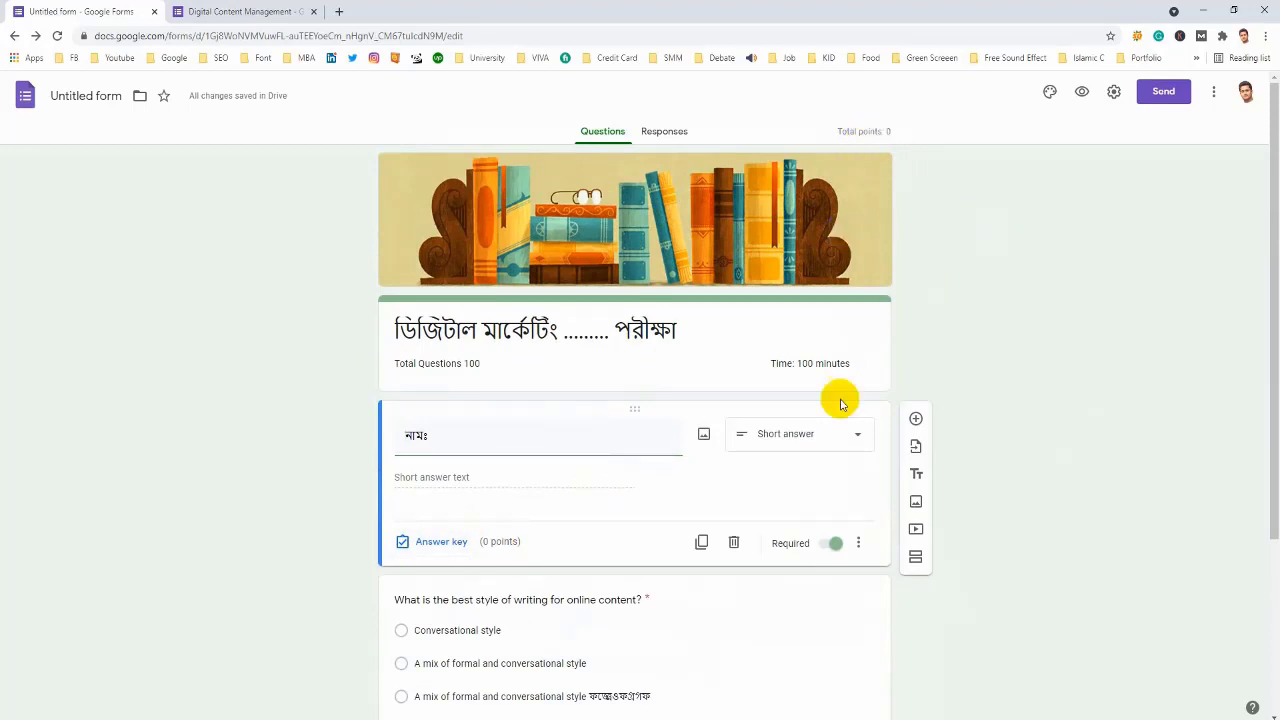
{"action": "scroll", "coordinate": [837, 400], "scroll_direction": "down", "scroll_amount": 3}
{"action": "scroll", "coordinate": [781, 627], "scroll_direction": "up", "scroll_amount": 3}
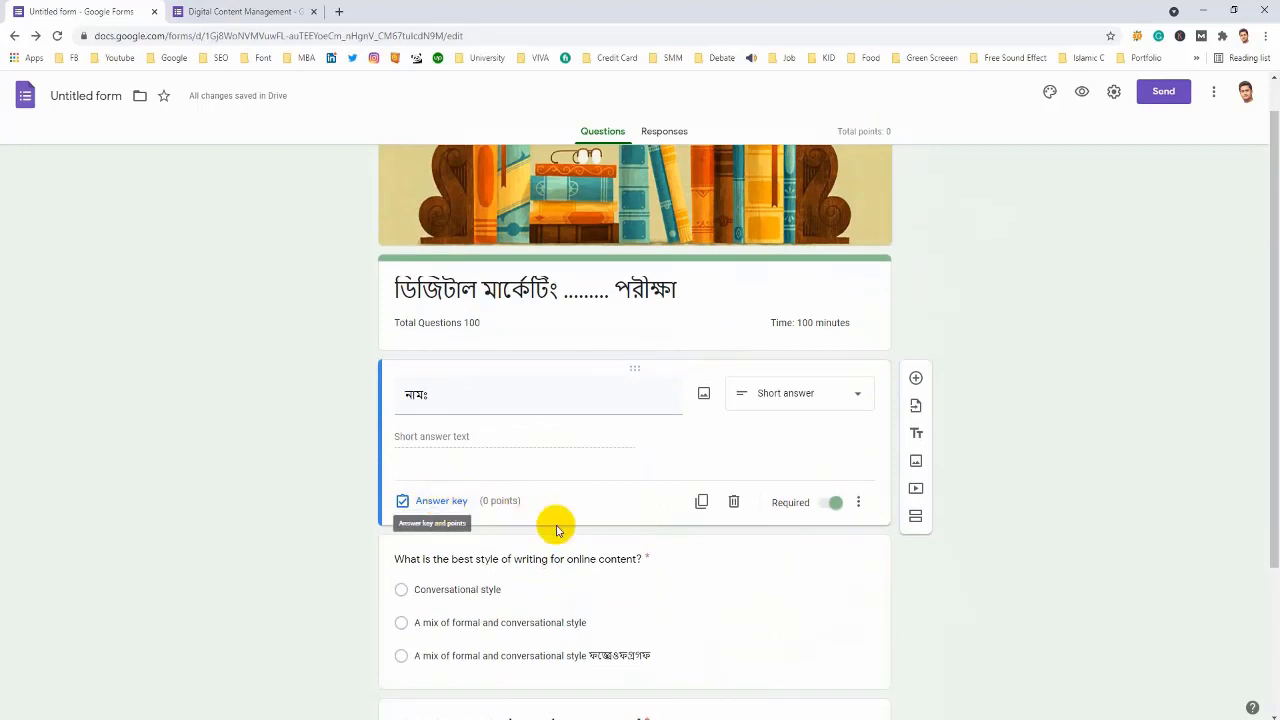
{"action": "scroll", "coordinate": [731, 471], "scroll_direction": "down", "scroll_amount": 2}
{"action": "left_click", "coordinate": [731, 474]}
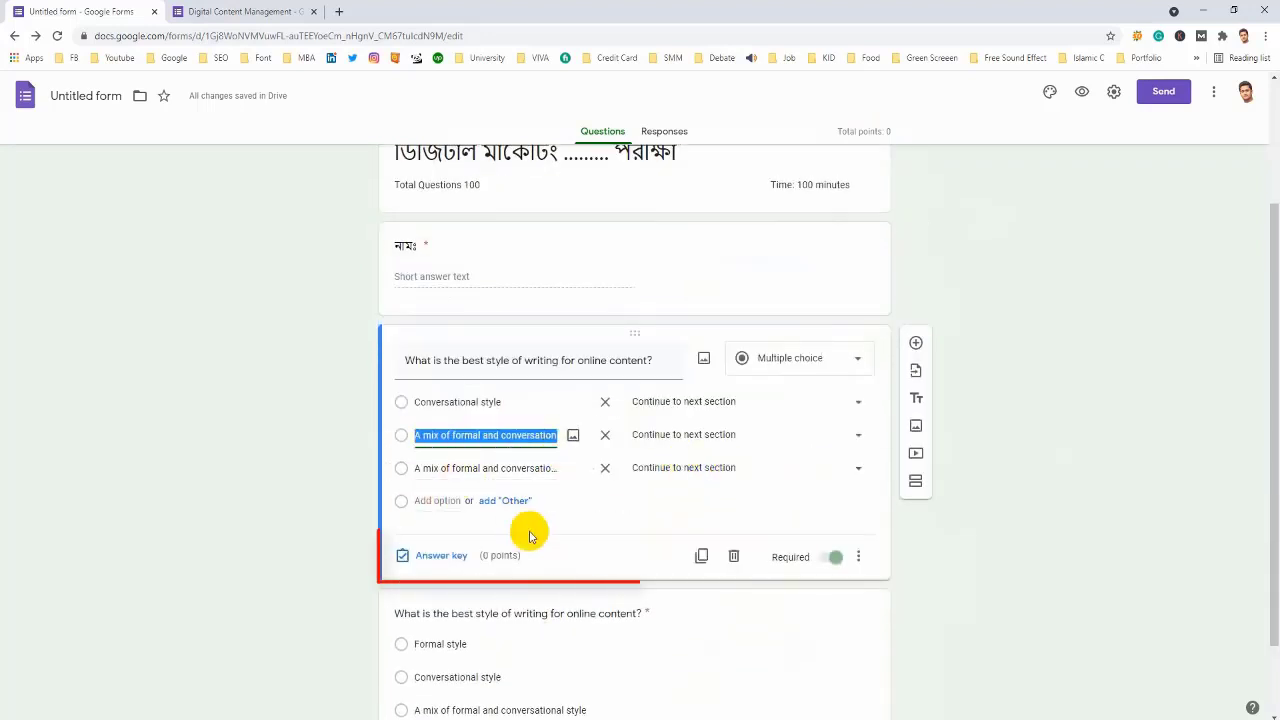
{"action": "left_click", "coordinate": [432, 557]}
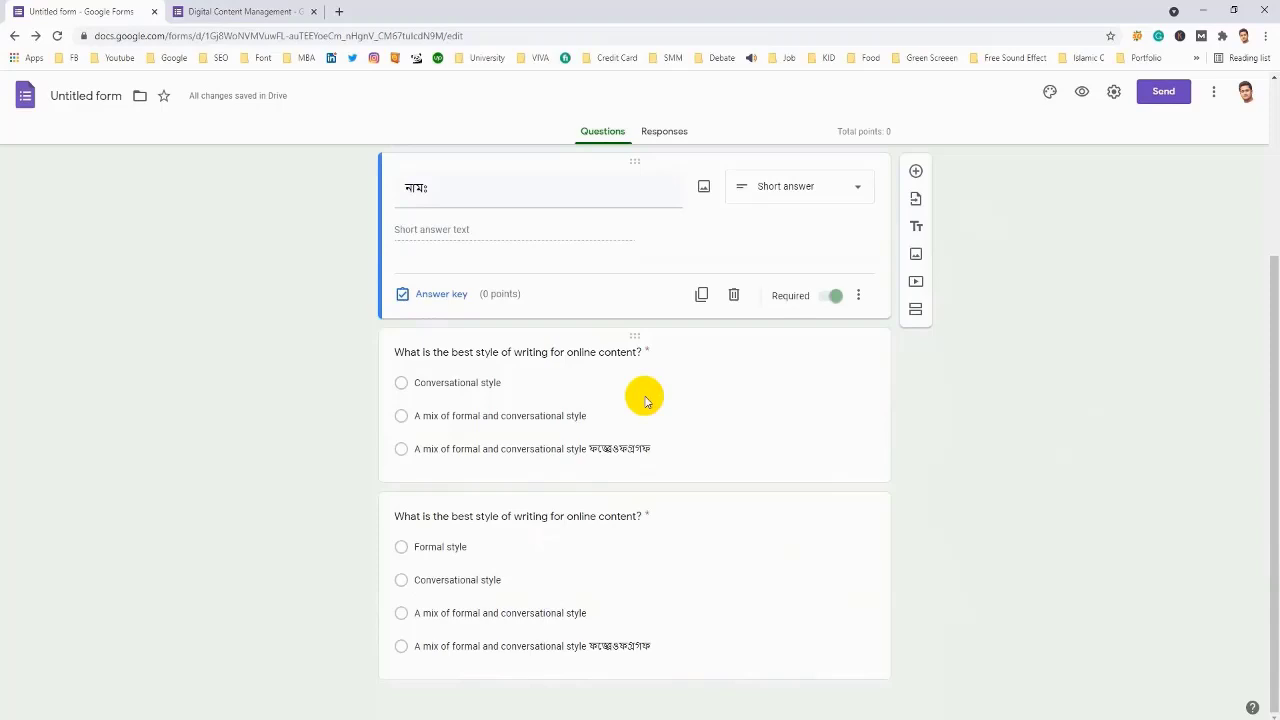
{"action": "left_click", "coordinate": [480, 415]}
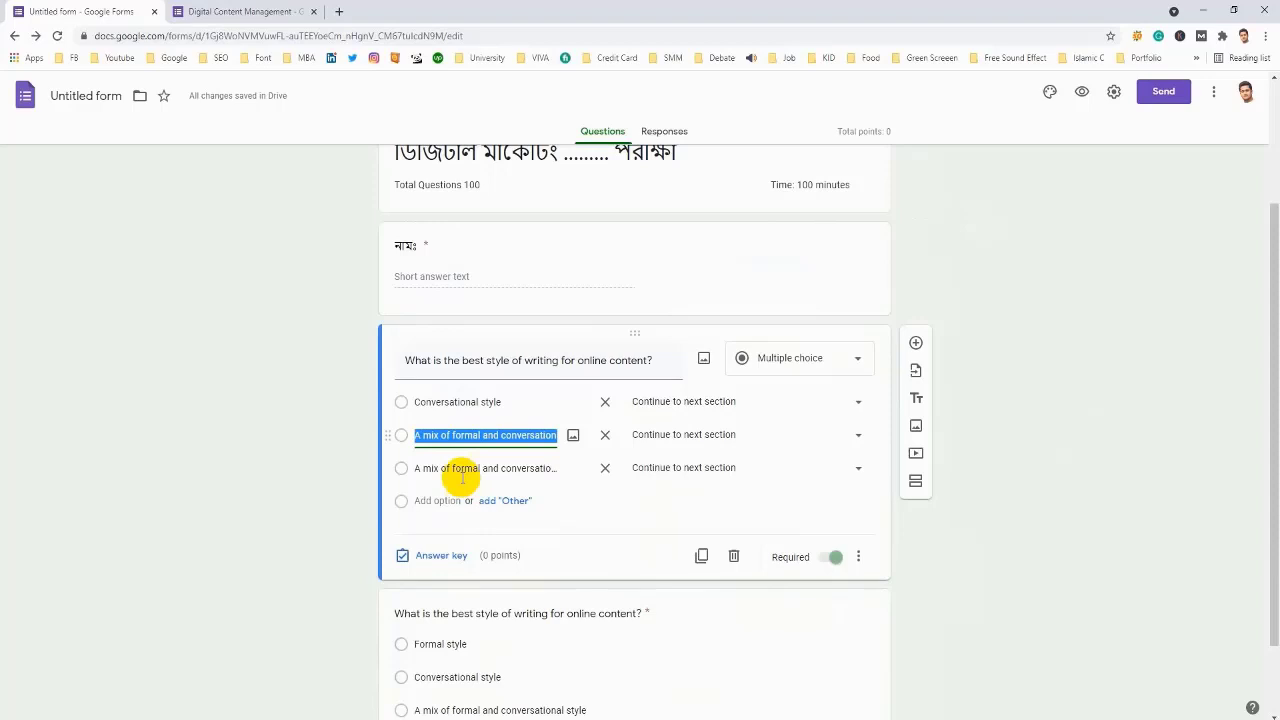
{"action": "left_click", "coordinate": [441, 555]}
{"action": "left_click", "coordinate": [836, 397]}
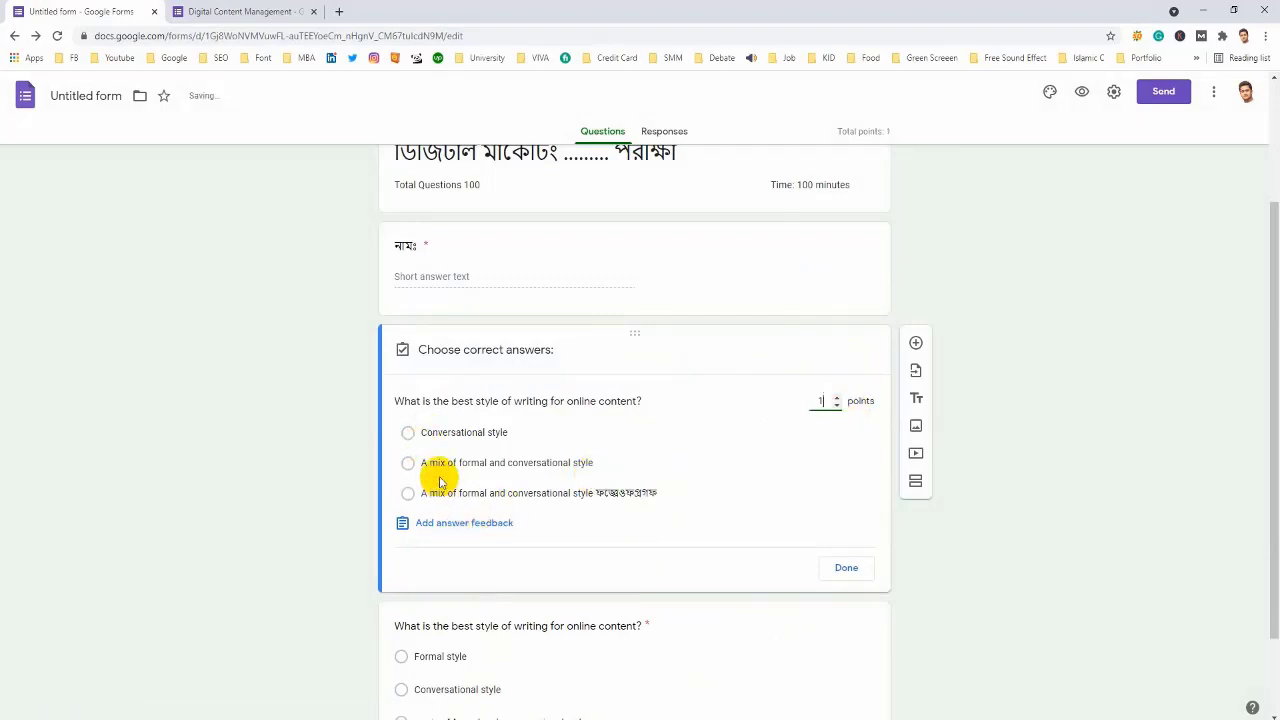
{"action": "left_click", "coordinate": [409, 466]}
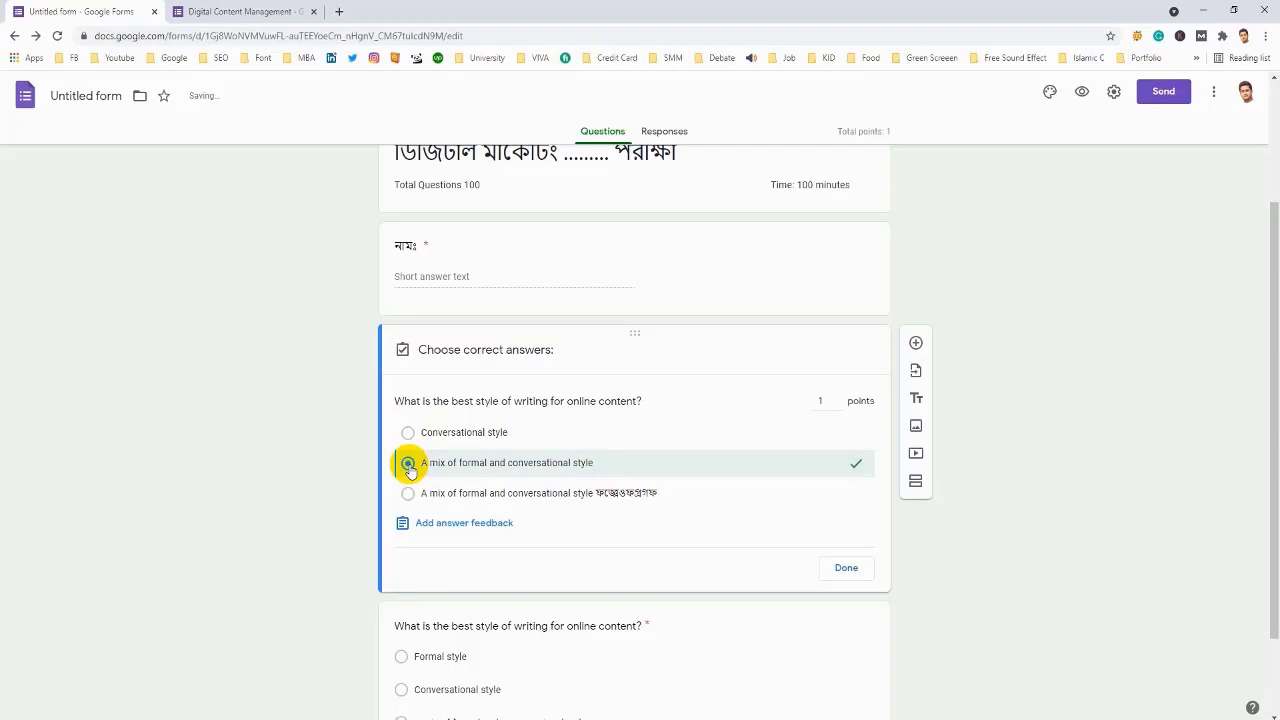
{"action": "left_click", "coordinate": [843, 567]}
Step: Set the second multiple-choice question's answer key to "Conversational style" and its value to 2 points
{"action": "left_click", "coordinate": [688, 560]}
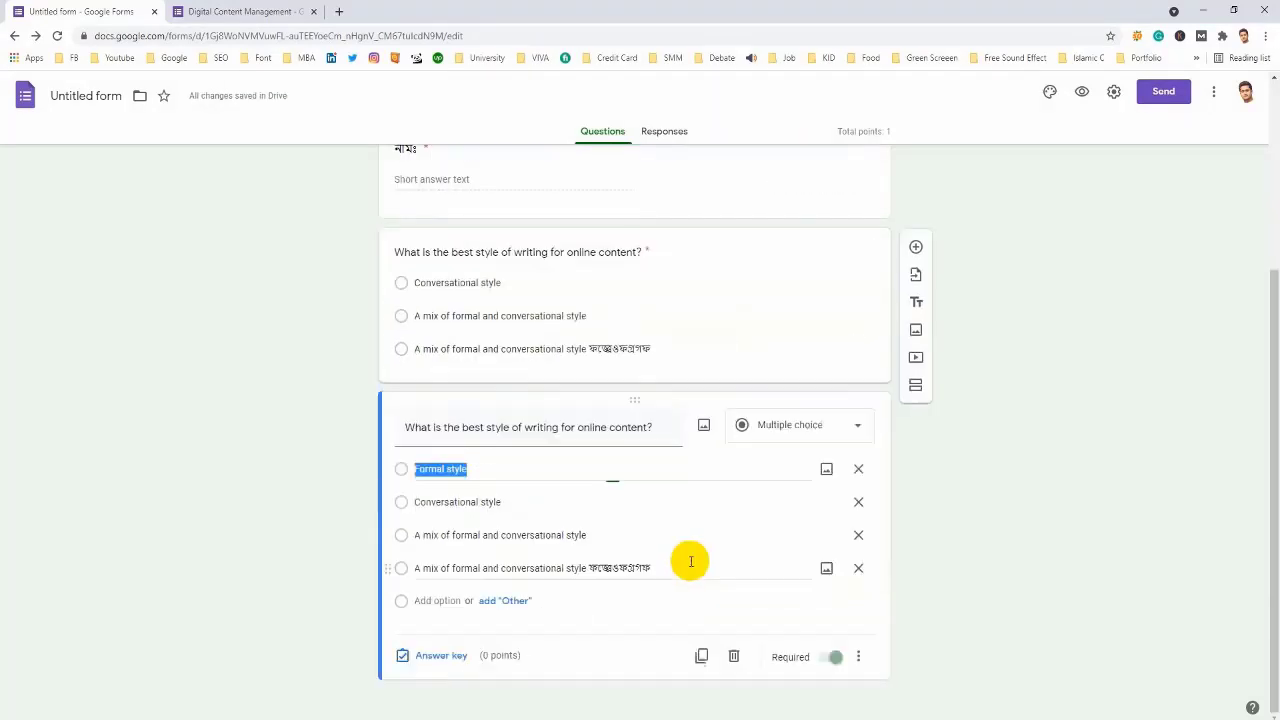
{"action": "left_click", "coordinate": [905, 620]}
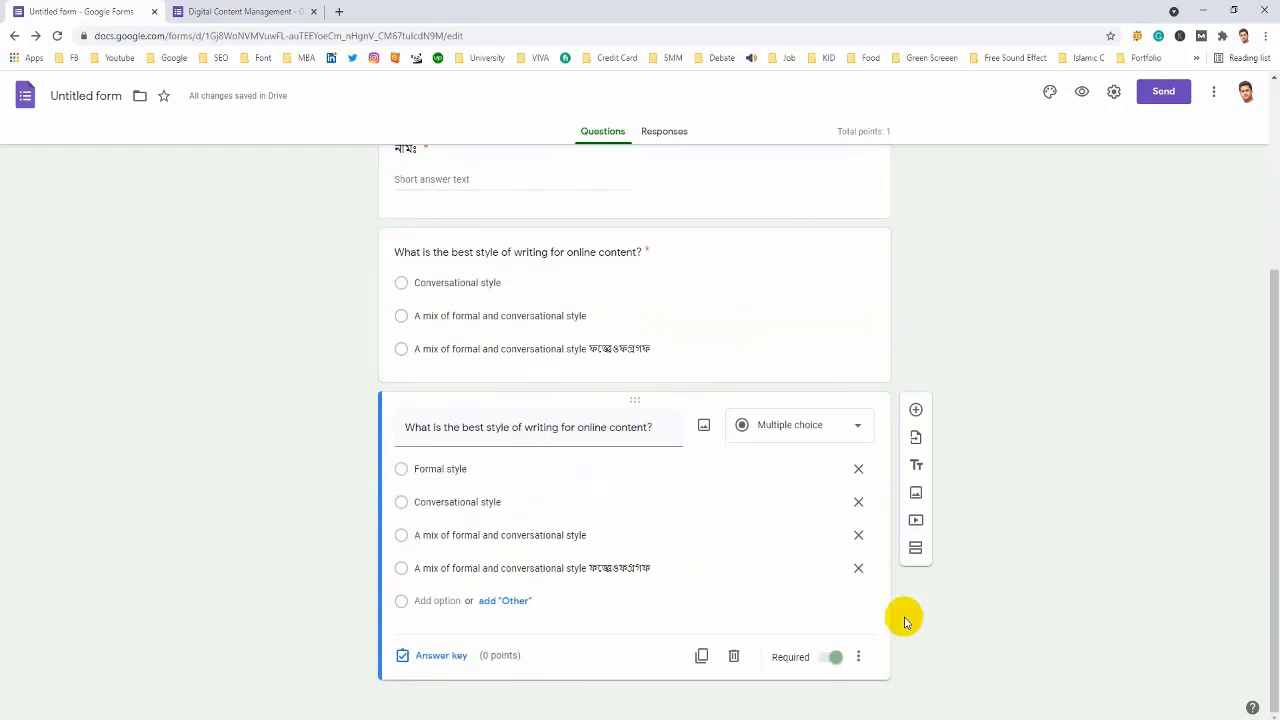
{"action": "left_click", "coordinate": [443, 655]}
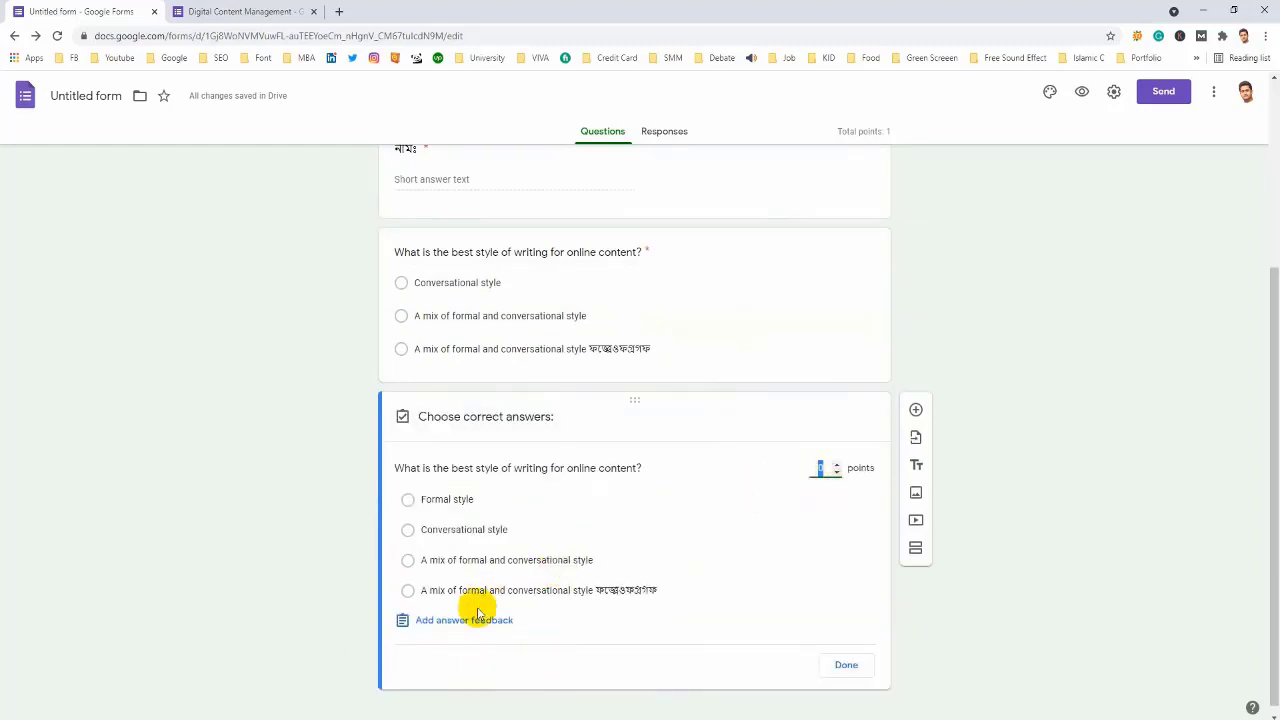
{"action": "type", "text": "1"}
{"action": "key", "text": "BackSpace"}
{"action": "type", "text": "2"}
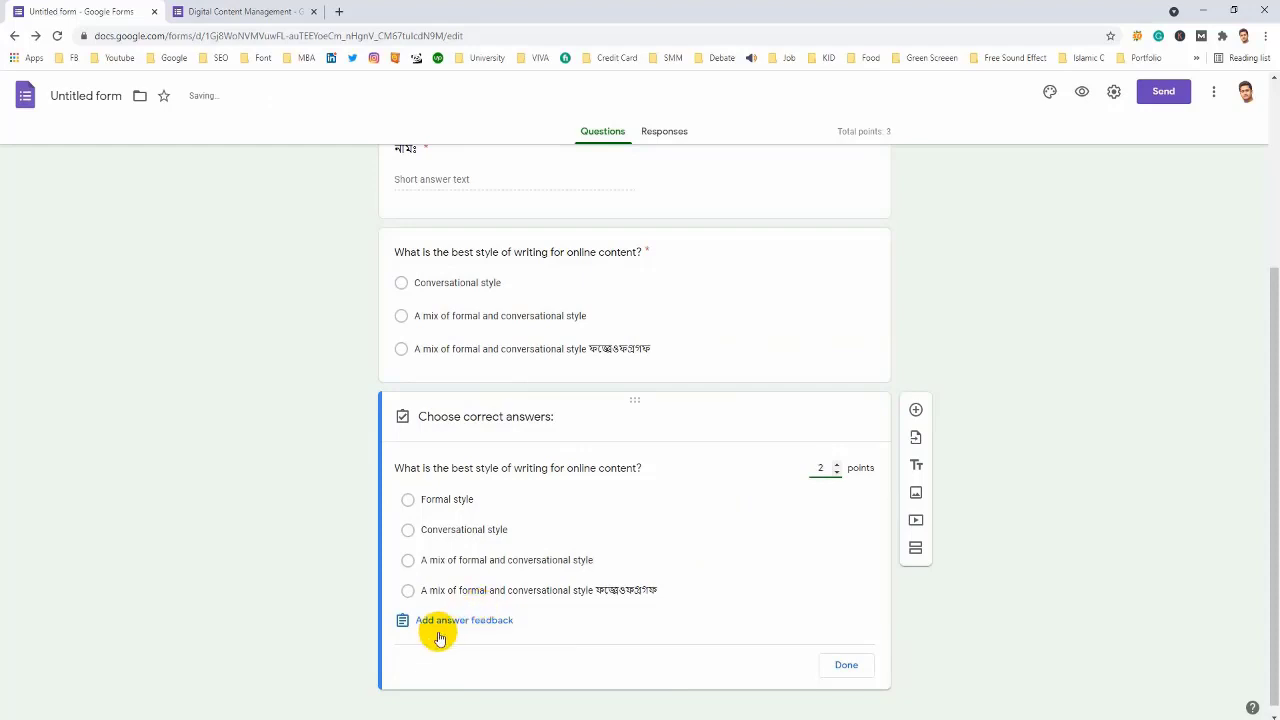
{"action": "left_click", "coordinate": [408, 529]}
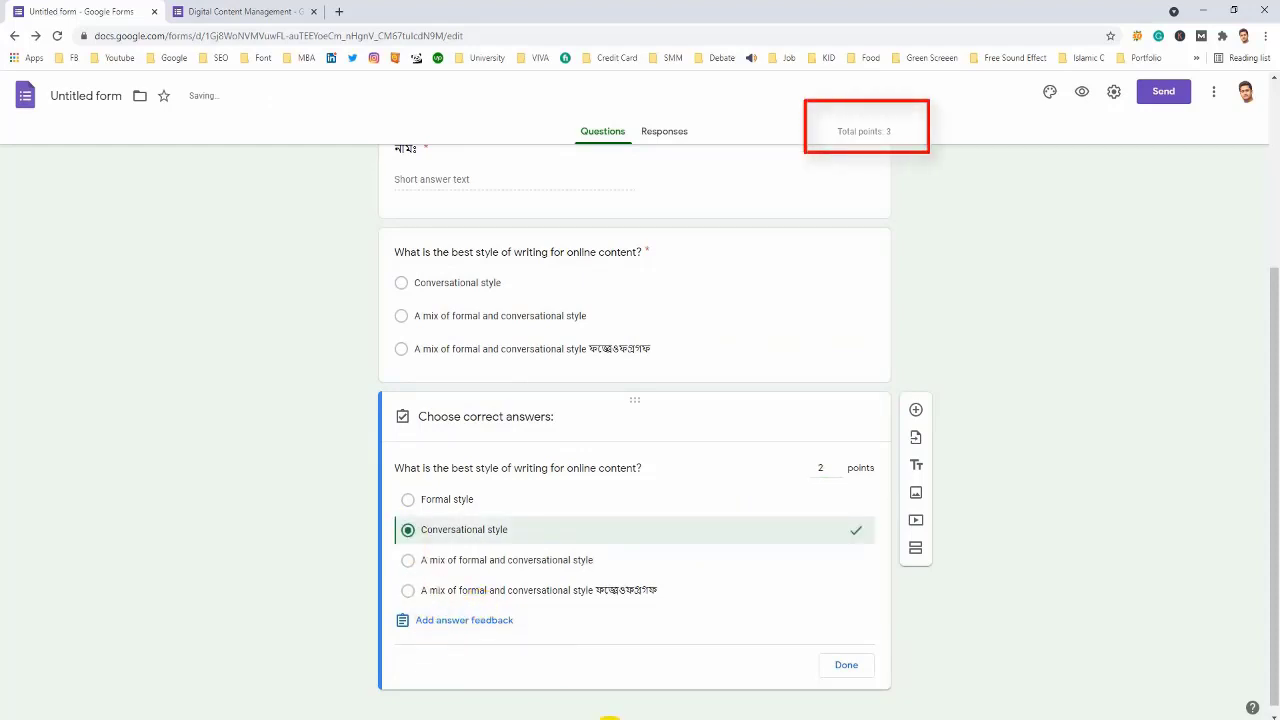
{"action": "left_click", "coordinate": [852, 665]}
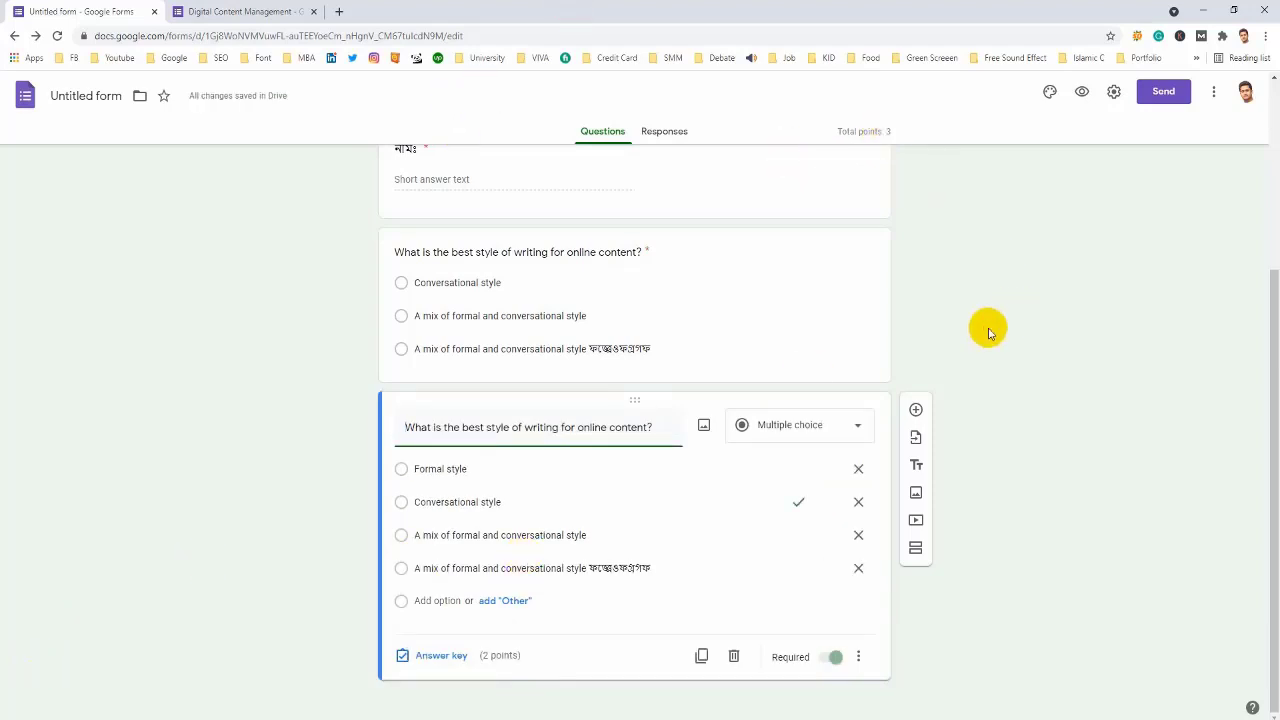
{"action": "scroll", "coordinate": [670, 507], "scroll_direction": "up", "scroll_amount": 5}
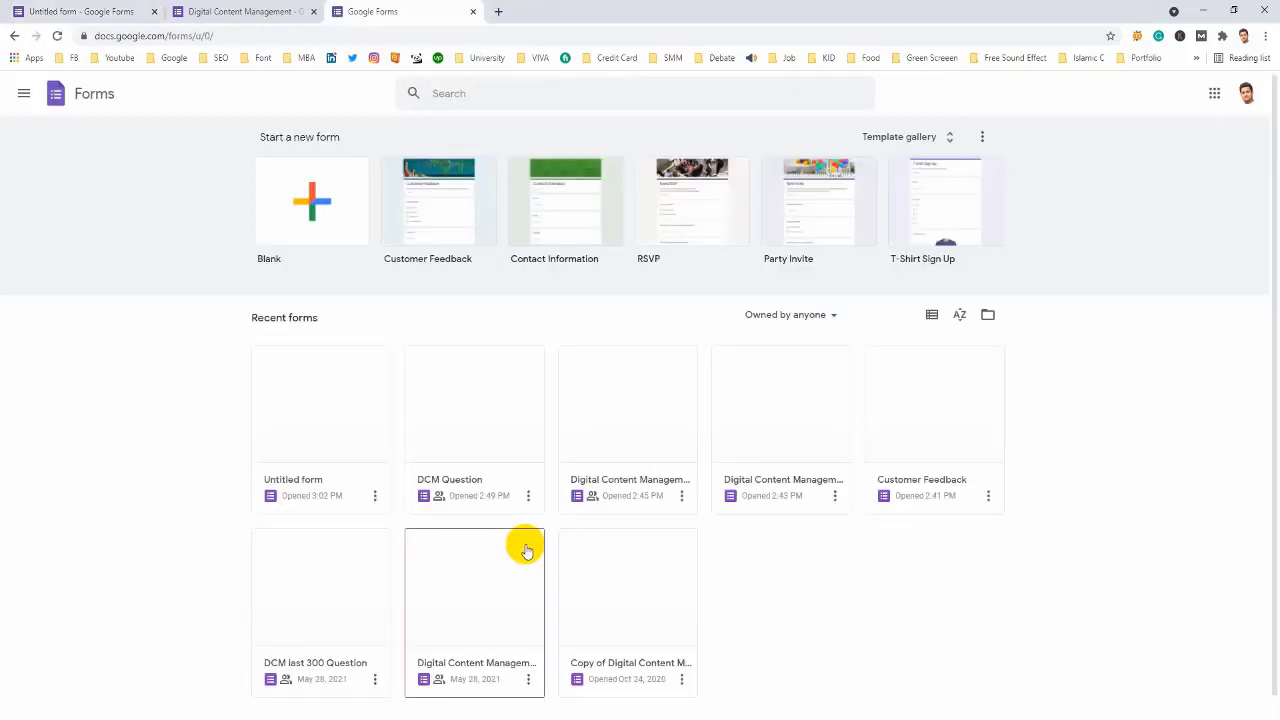
{"action": "left_click", "coordinate": [553, 217]}
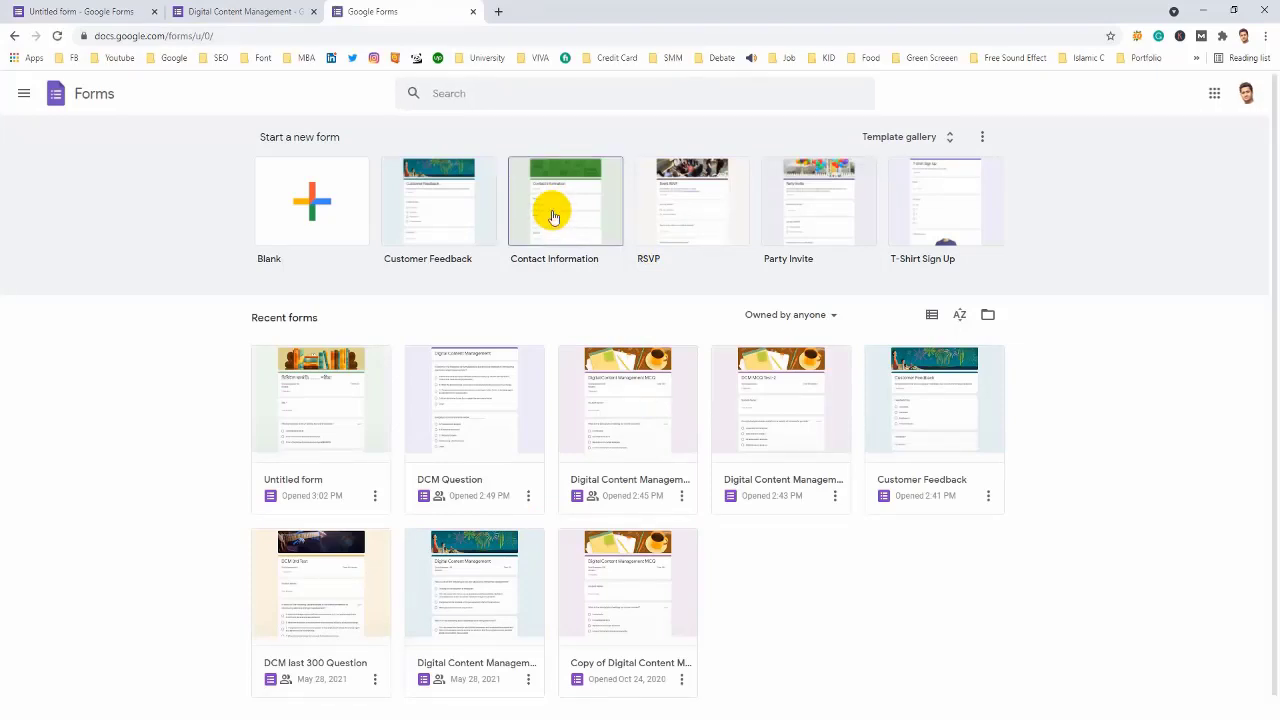
{"action": "left_click", "coordinate": [553, 218]}
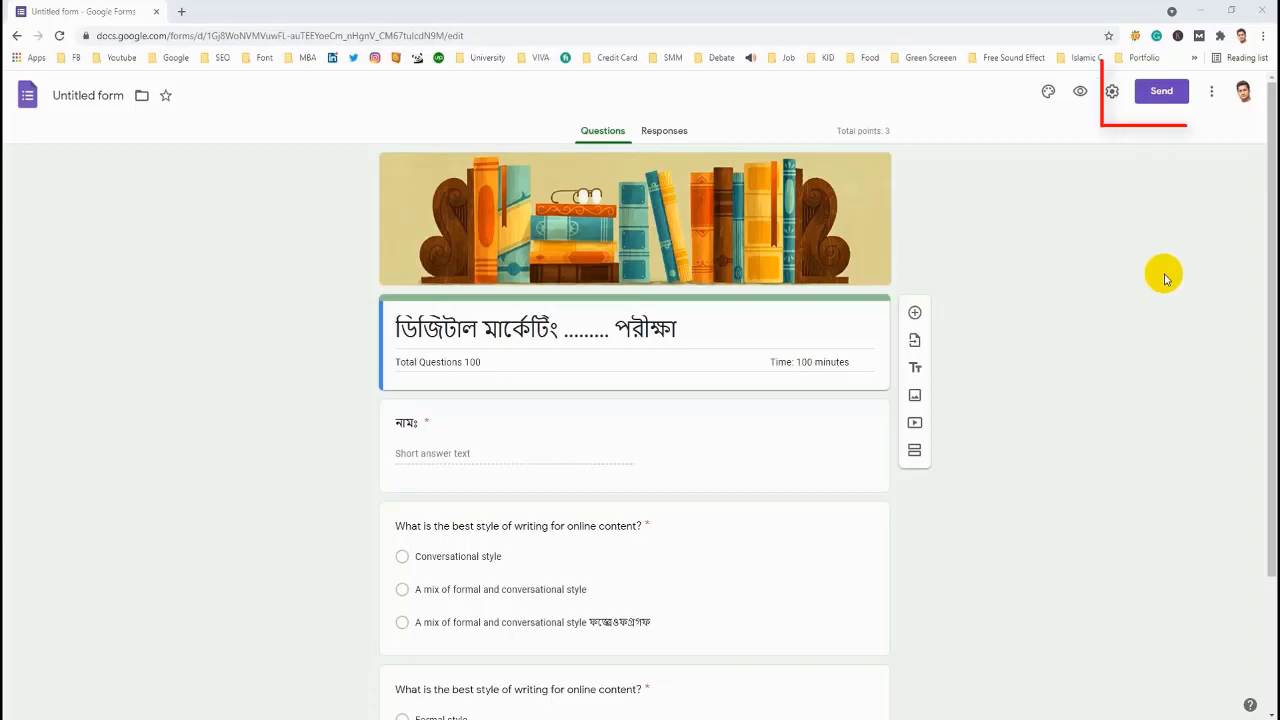
Step: Open the form's email sending options, go through the subject and message, and enable Include form in email
{"action": "left_click", "coordinate": [1142, 97]}
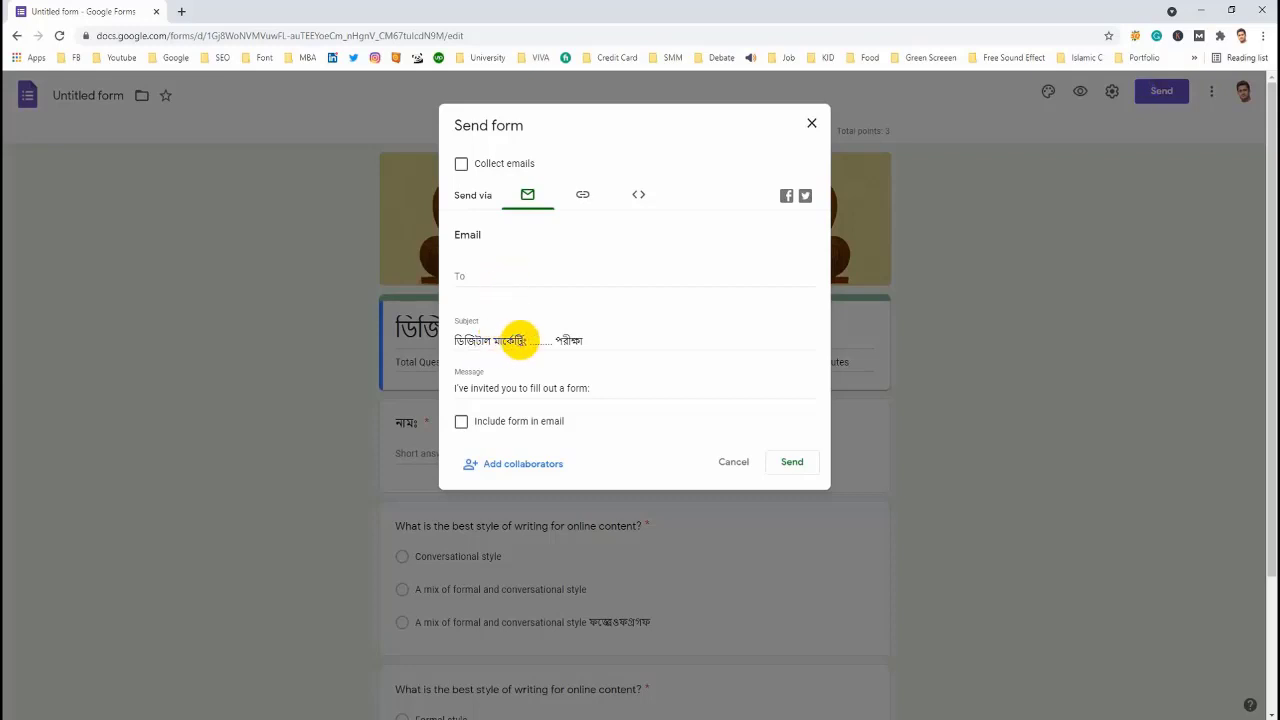
{"action": "left_click", "coordinate": [532, 341]}
{"action": "left_click_drag", "start_coordinate": [603, 342], "coordinate": [449, 340]}
{"action": "left_click", "coordinate": [590, 389]}
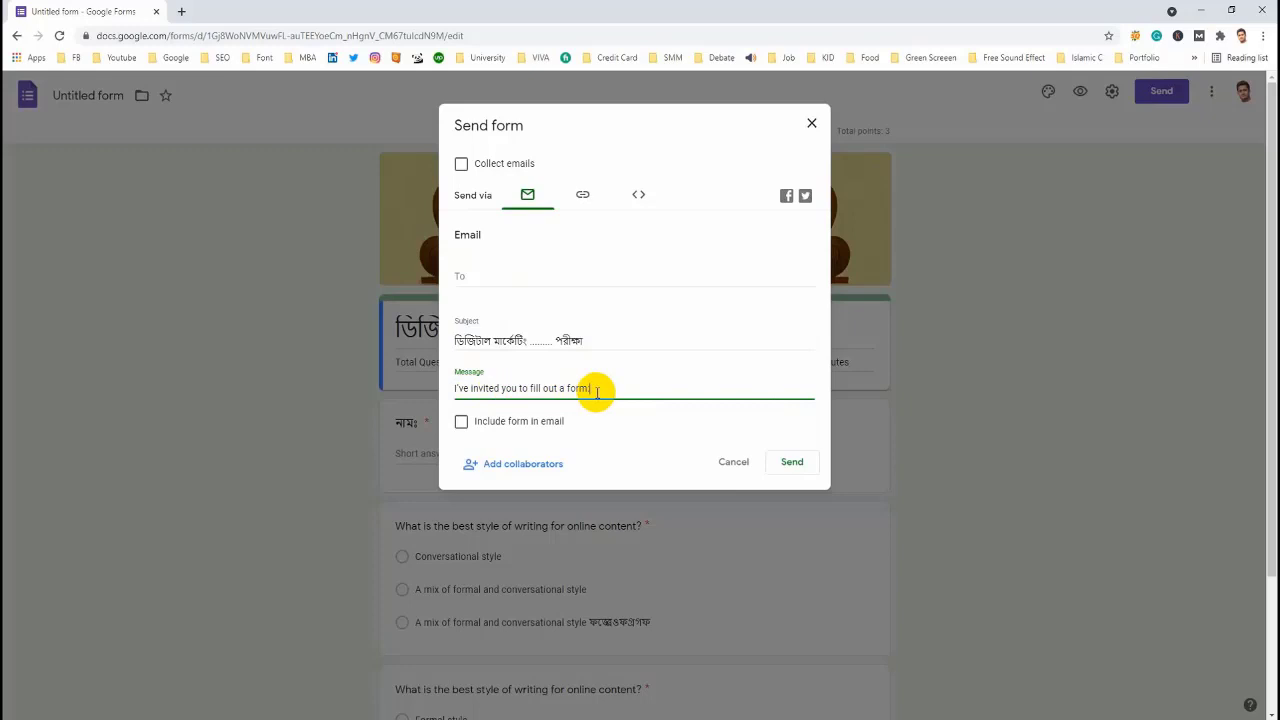
{"action": "left_click", "coordinate": [461, 421]}
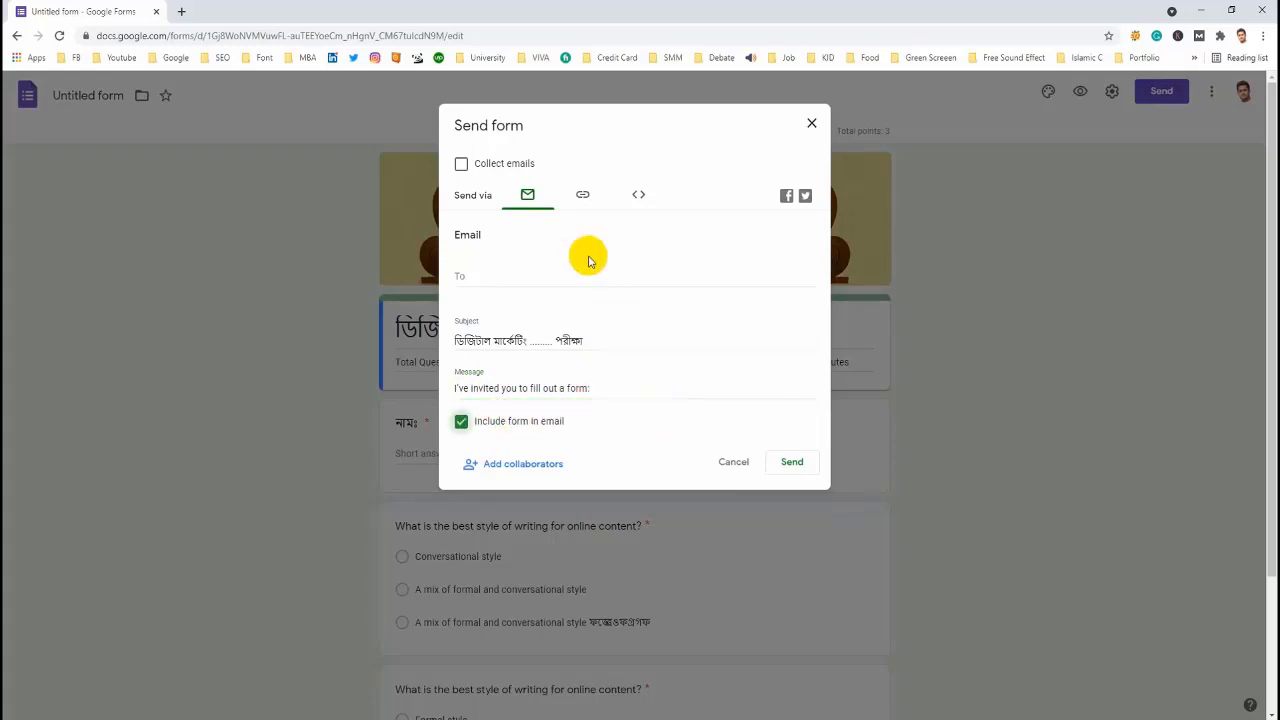
Step: Switch the sending method to a link and copy the form's full-length URL
{"action": "left_click", "coordinate": [590, 200]}
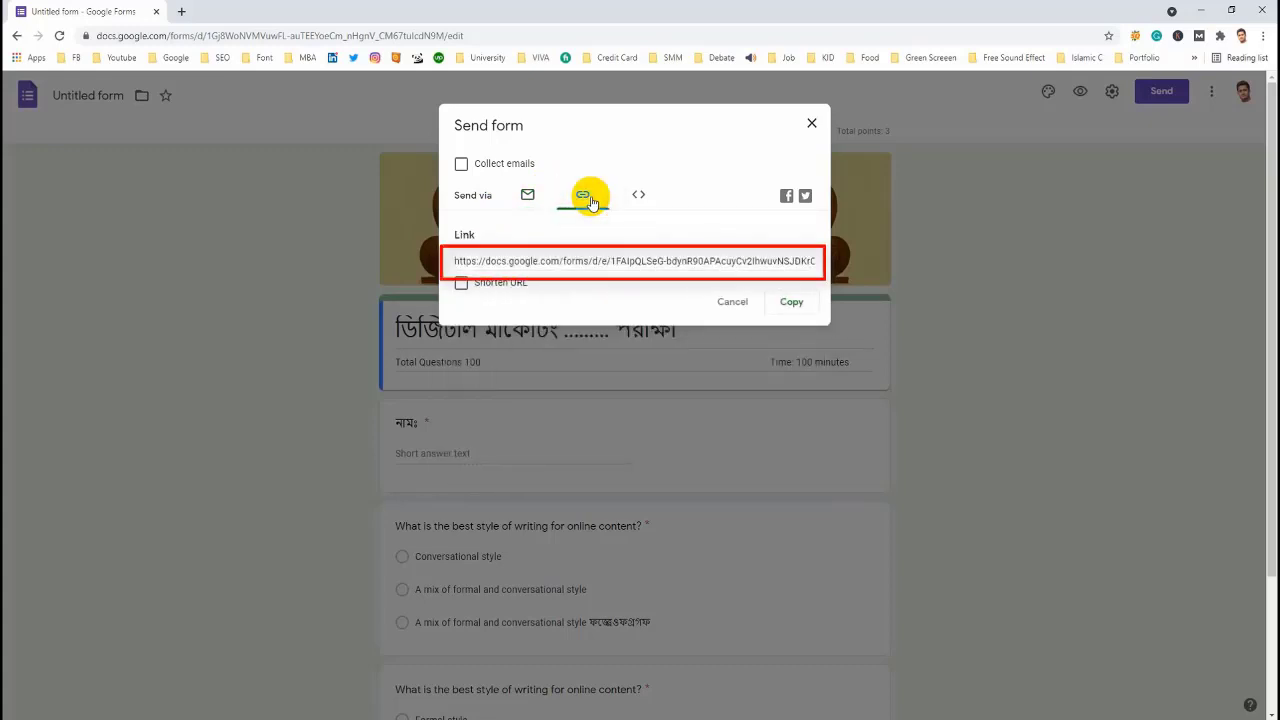
{"action": "left_click", "coordinate": [592, 258]}
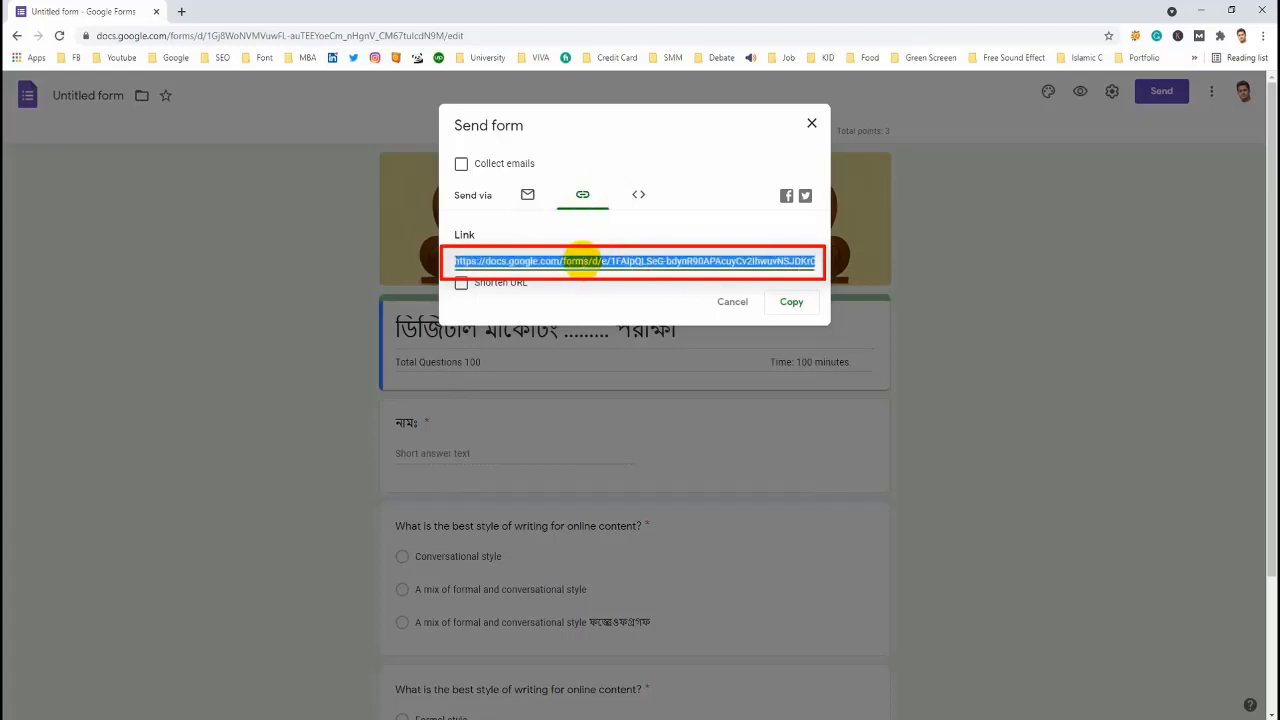
{"action": "left_click", "coordinate": [789, 303]}
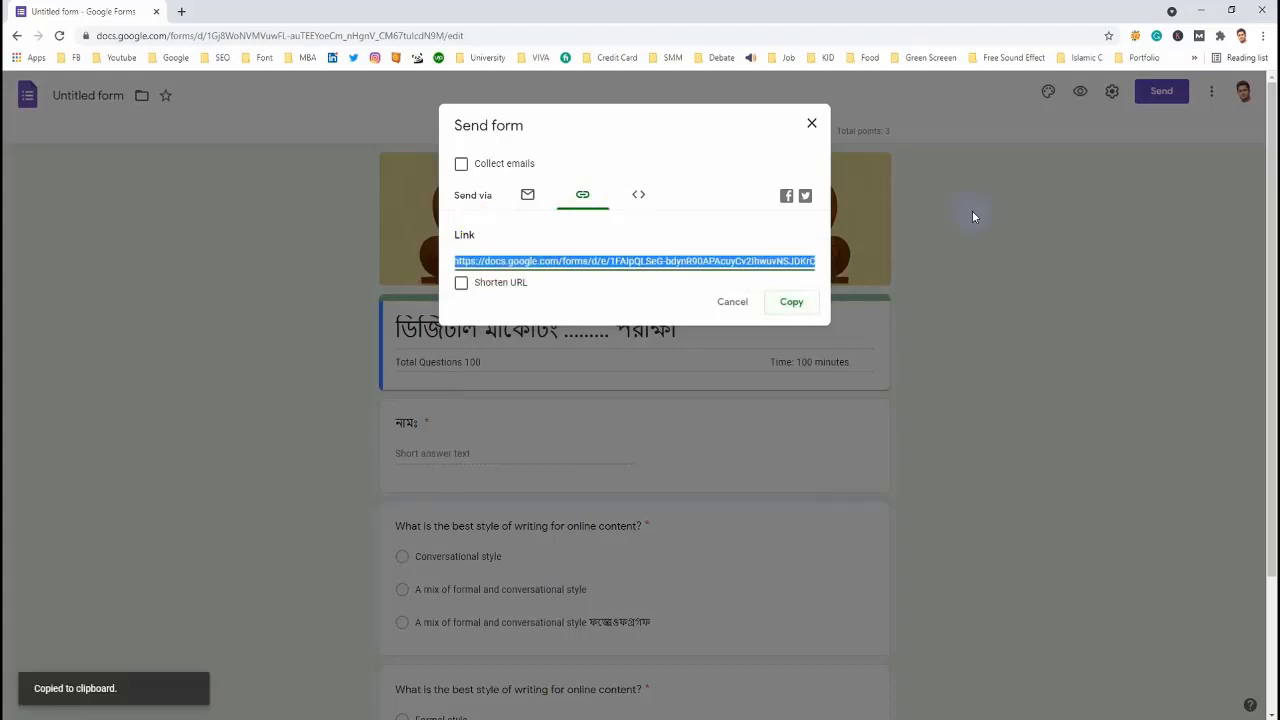
{"action": "left_click", "coordinate": [588, 198]}
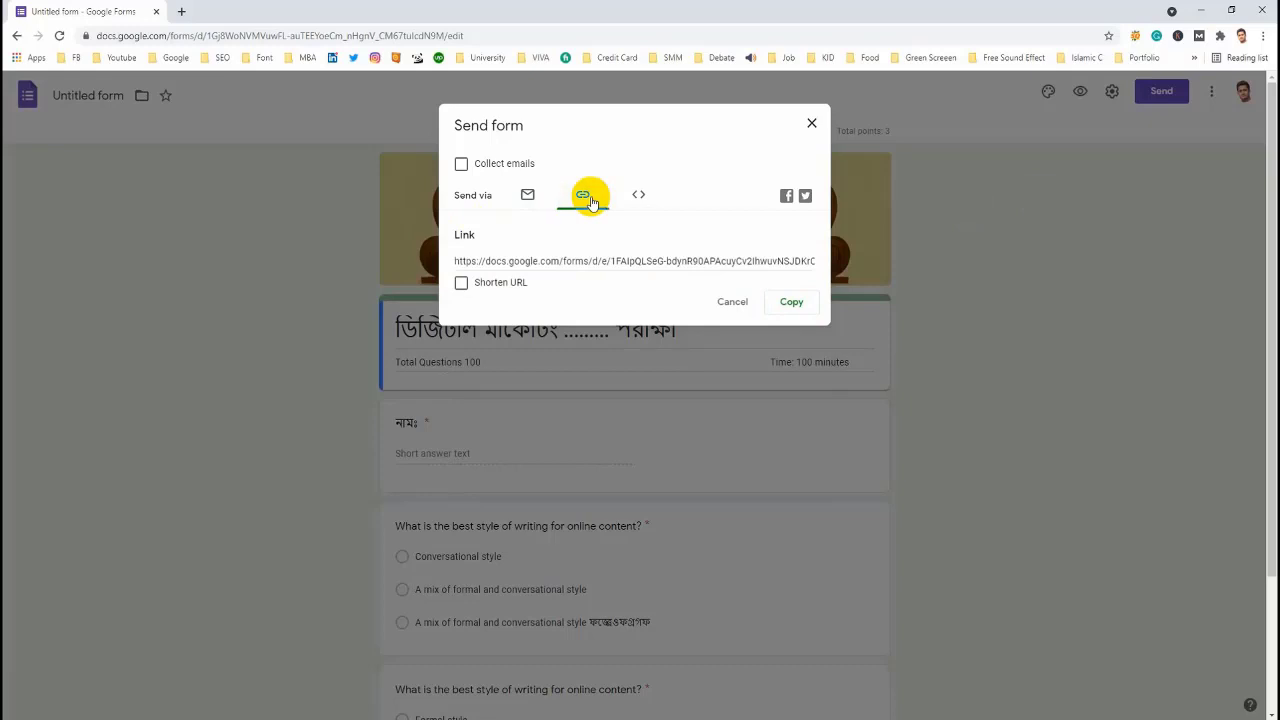
{"action": "left_click", "coordinate": [598, 262]}
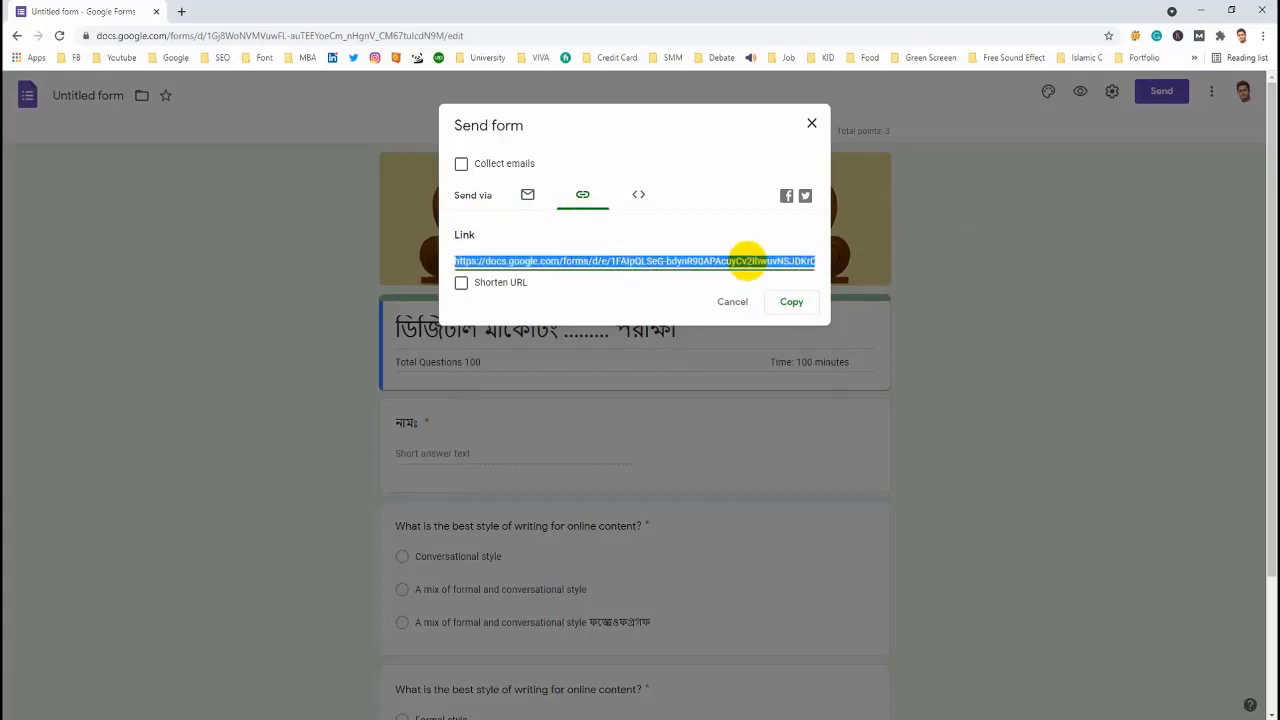
{"action": "left_click", "coordinate": [791, 301]}
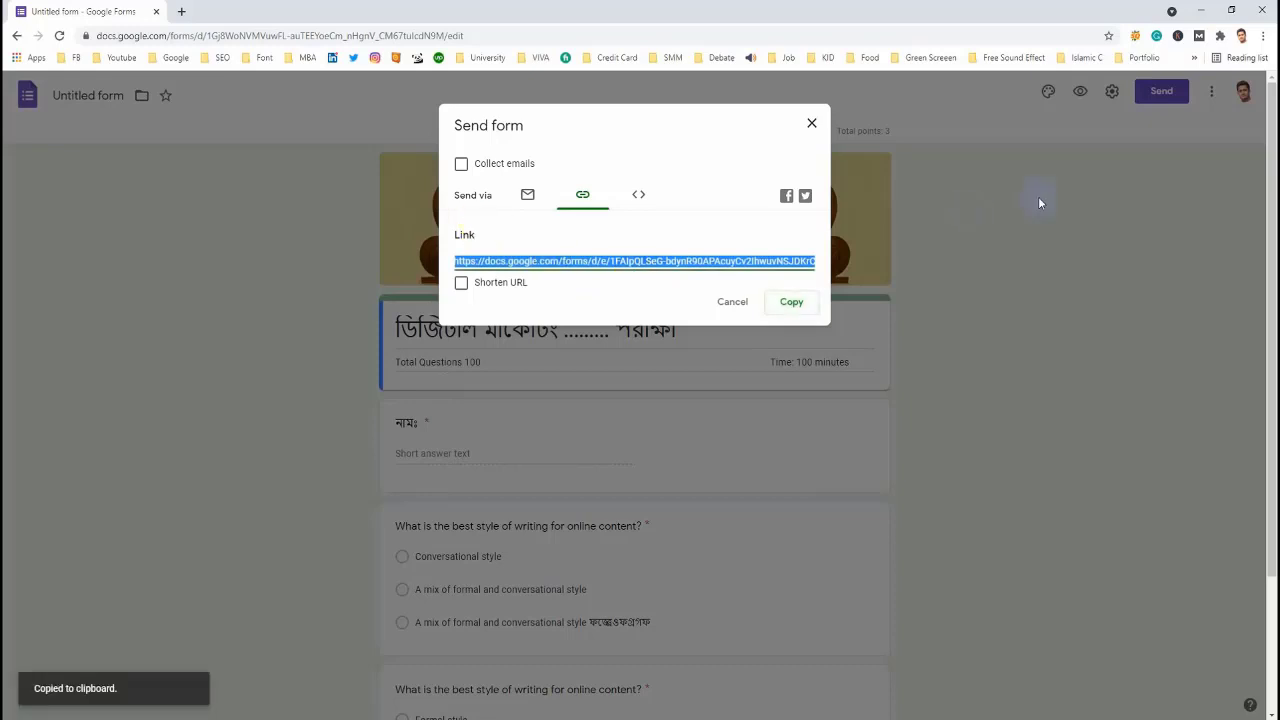
{"action": "left_click", "coordinate": [590, 200]}
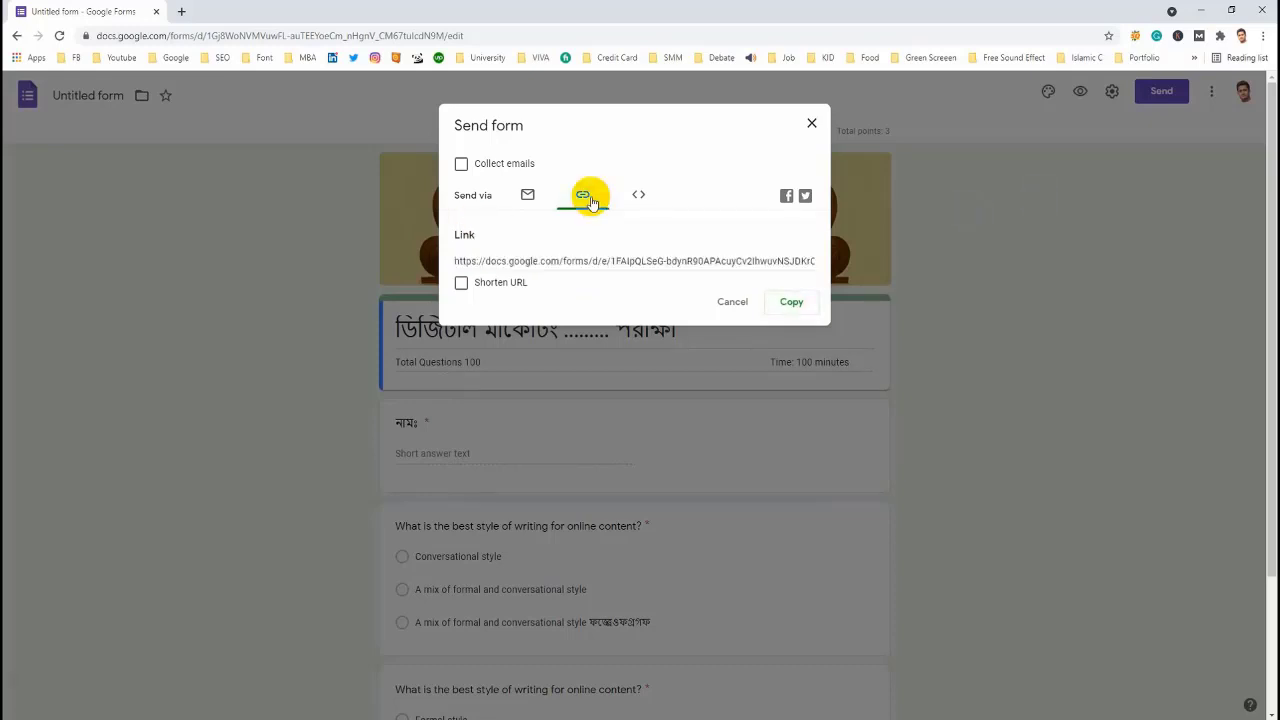
{"action": "left_click", "coordinate": [600, 262]}
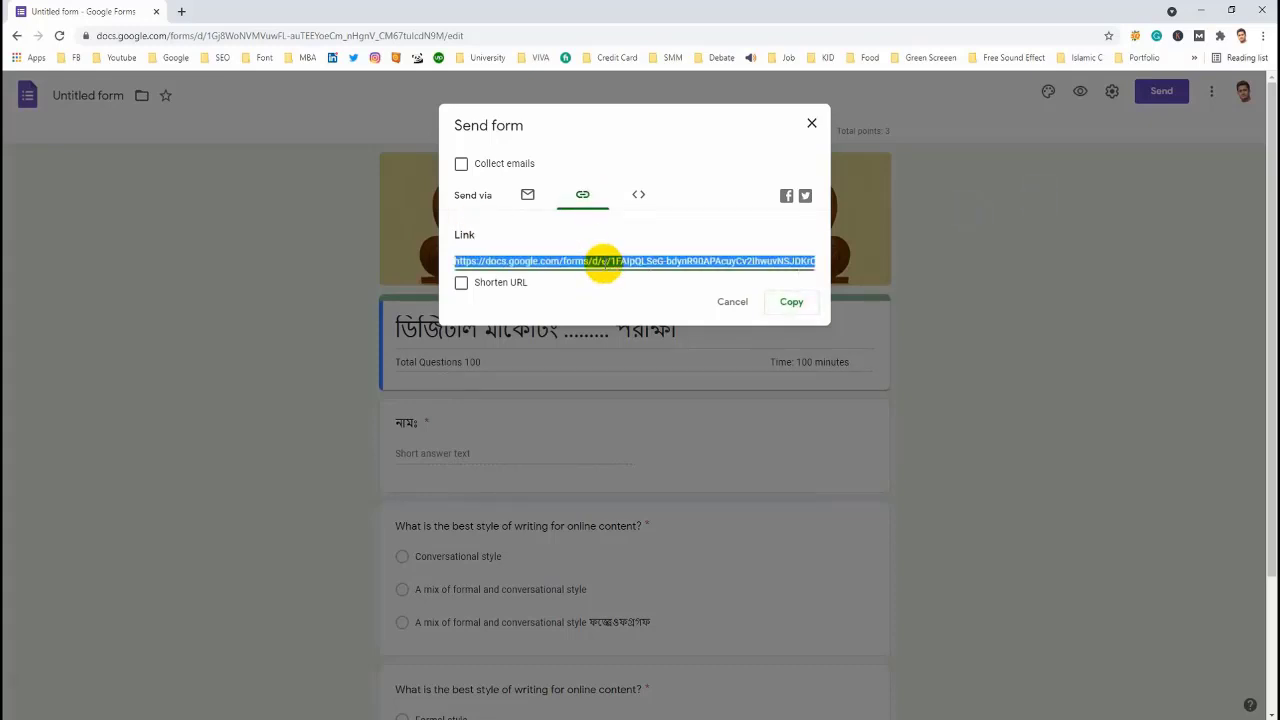
{"action": "key", "text": "ctrl+c"}
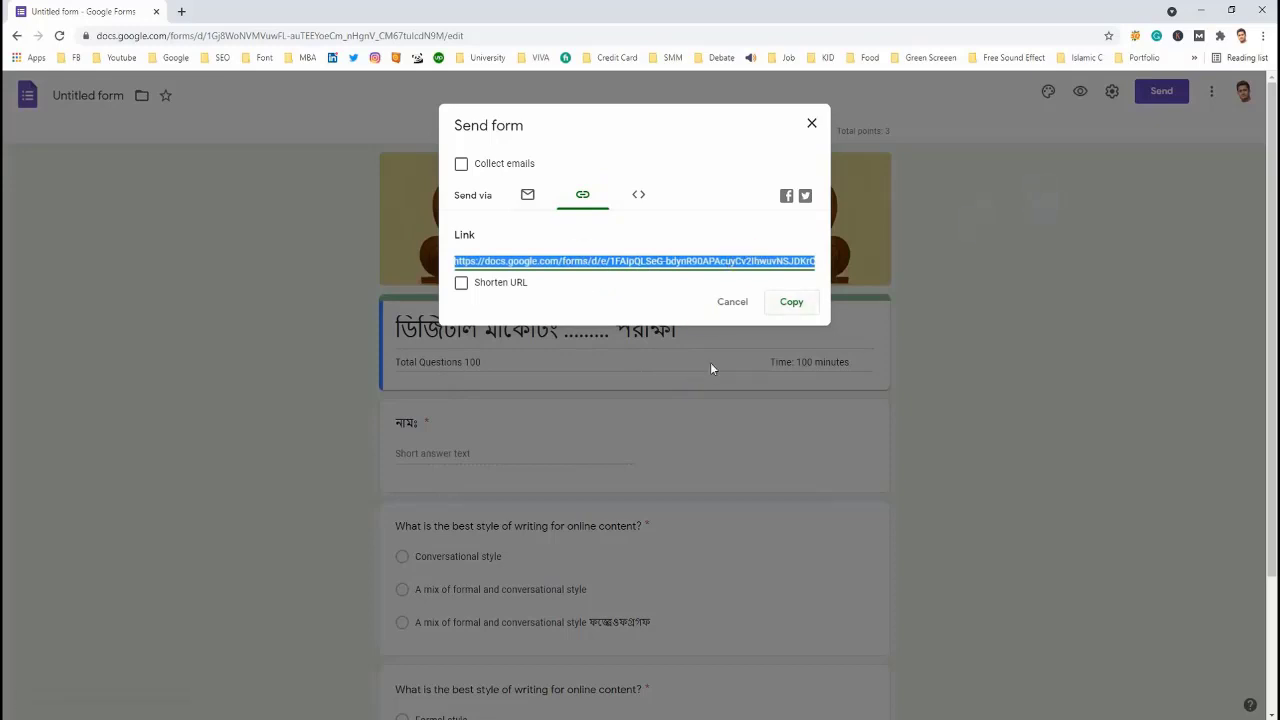
Step: Shorten the form's share URL and open the shortened link in a new incognito window
{"action": "left_click", "coordinate": [461, 283]}
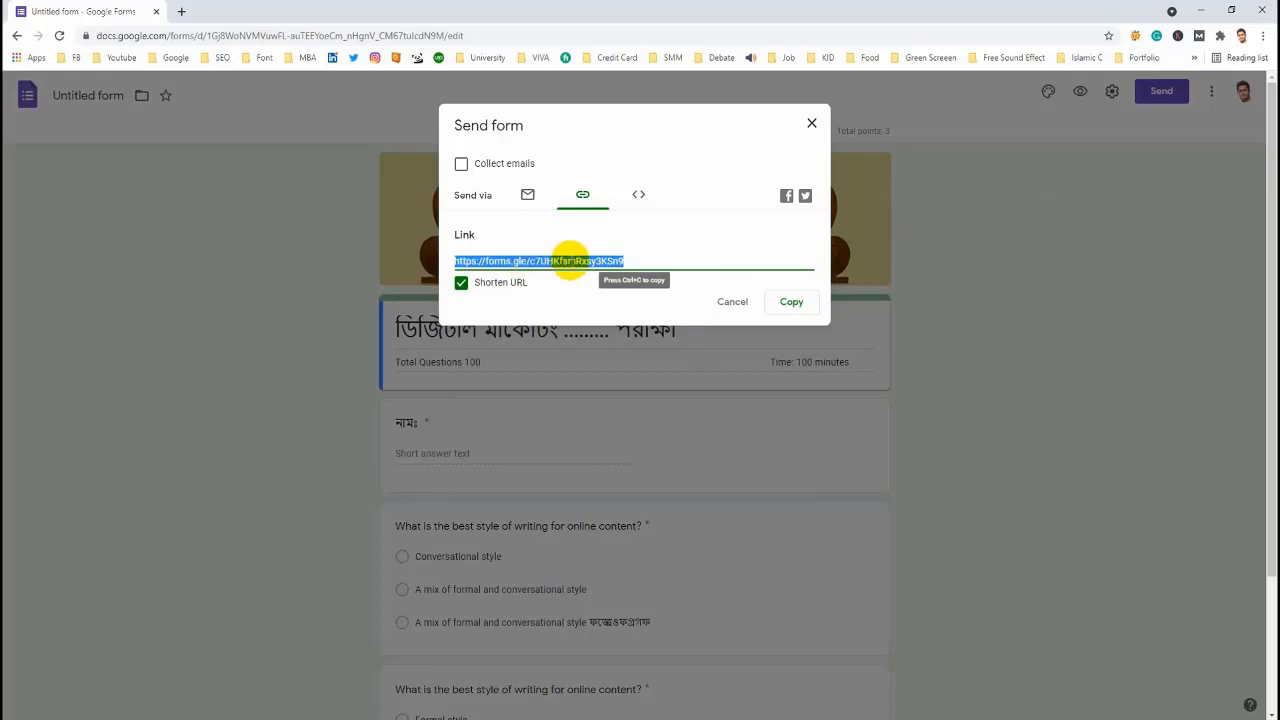
{"action": "right_click", "coordinate": [583, 262]}
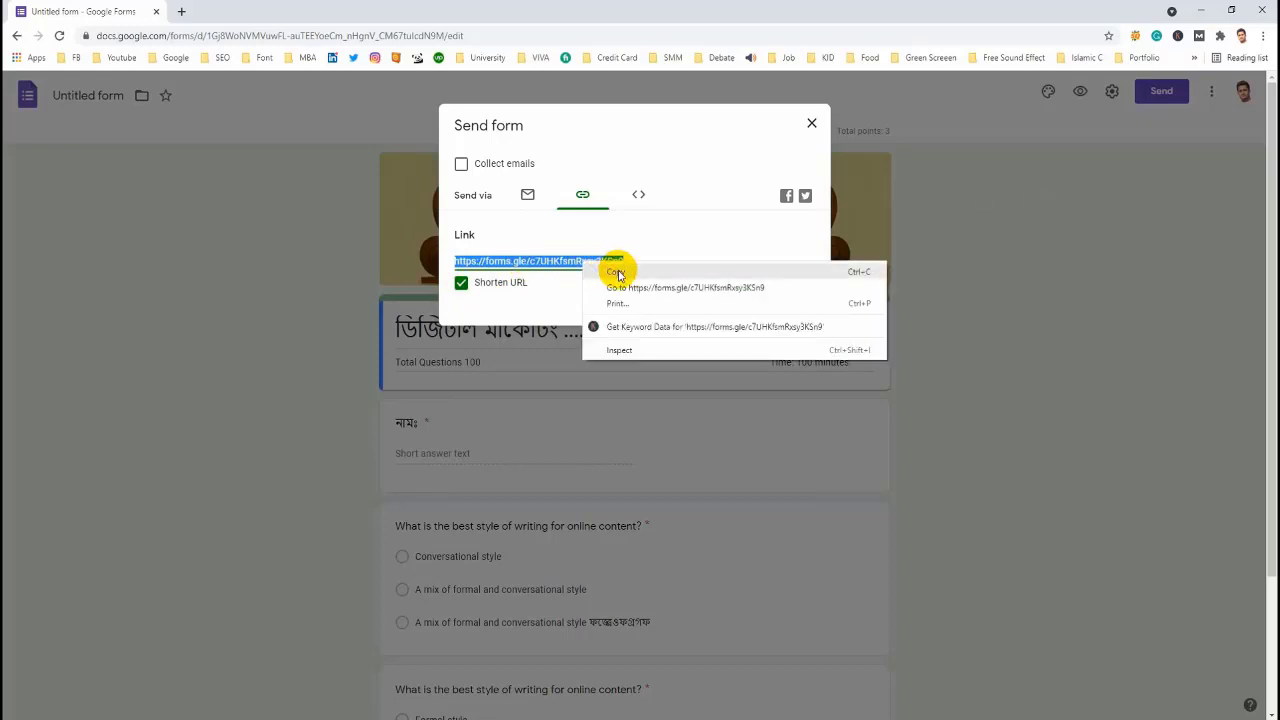
{"action": "key", "text": "ctrl+shift+n"}
{"action": "right_click", "coordinate": [628, 35]}
{"action": "left_click", "coordinate": [697, 120]}
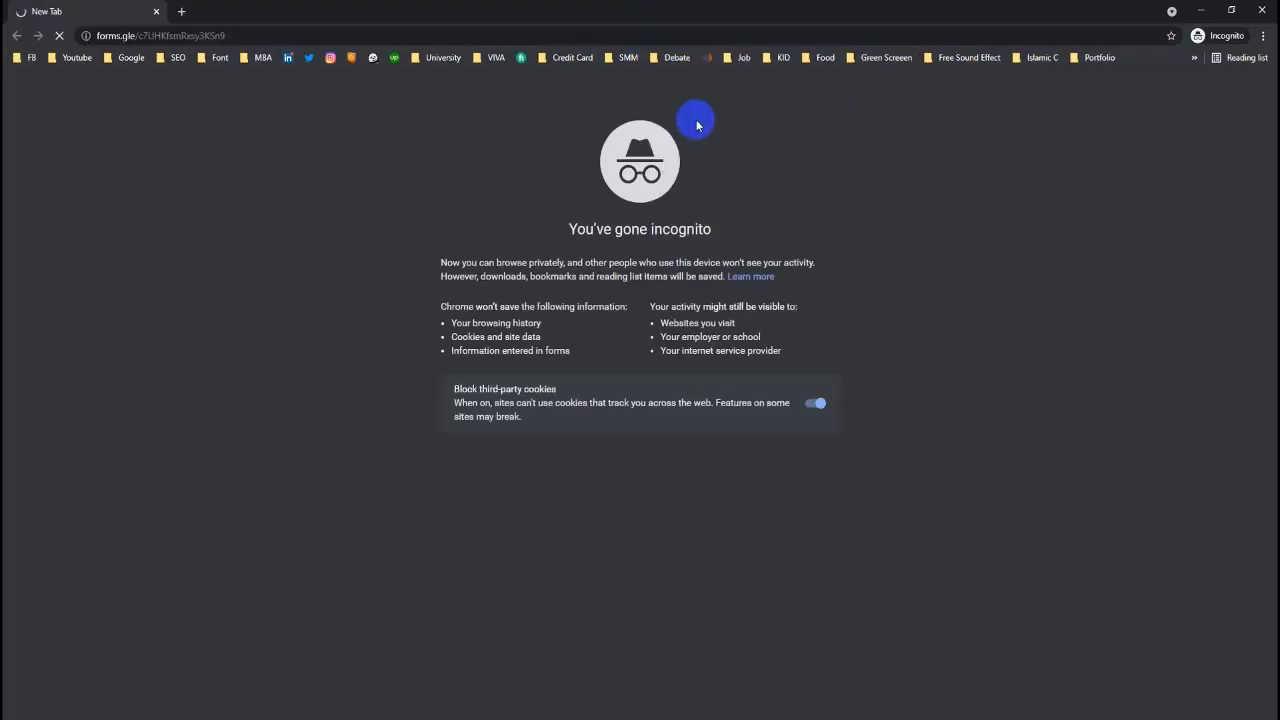